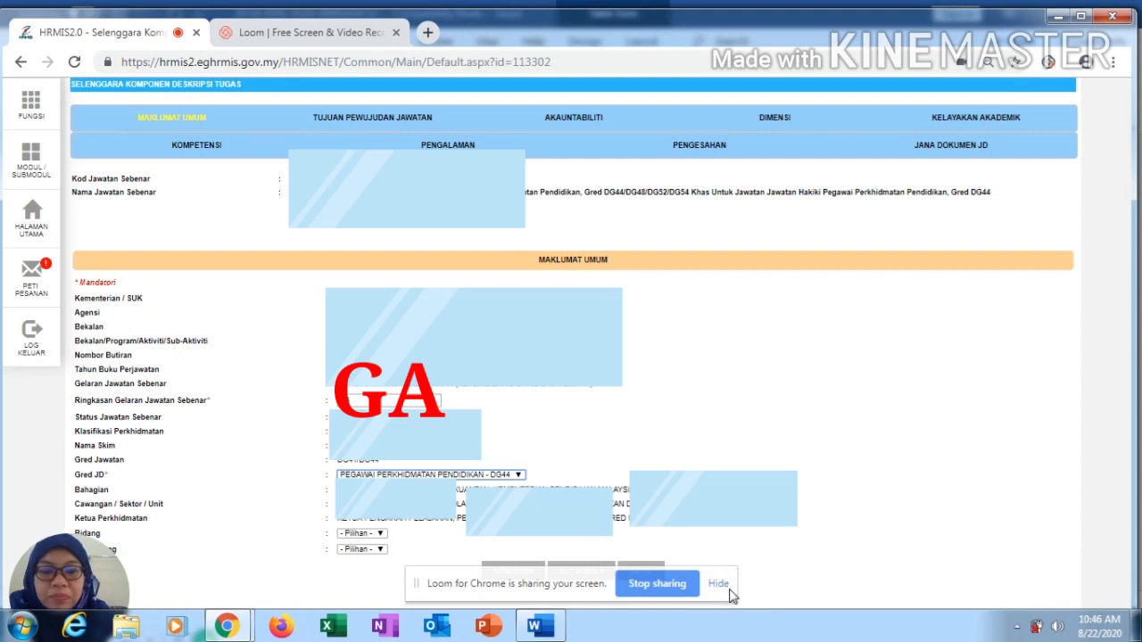
# Hide the screen-sharing notice and start a new record in the Tujuan Pewujudan Jawatan section
pyautogui.click(719, 586)
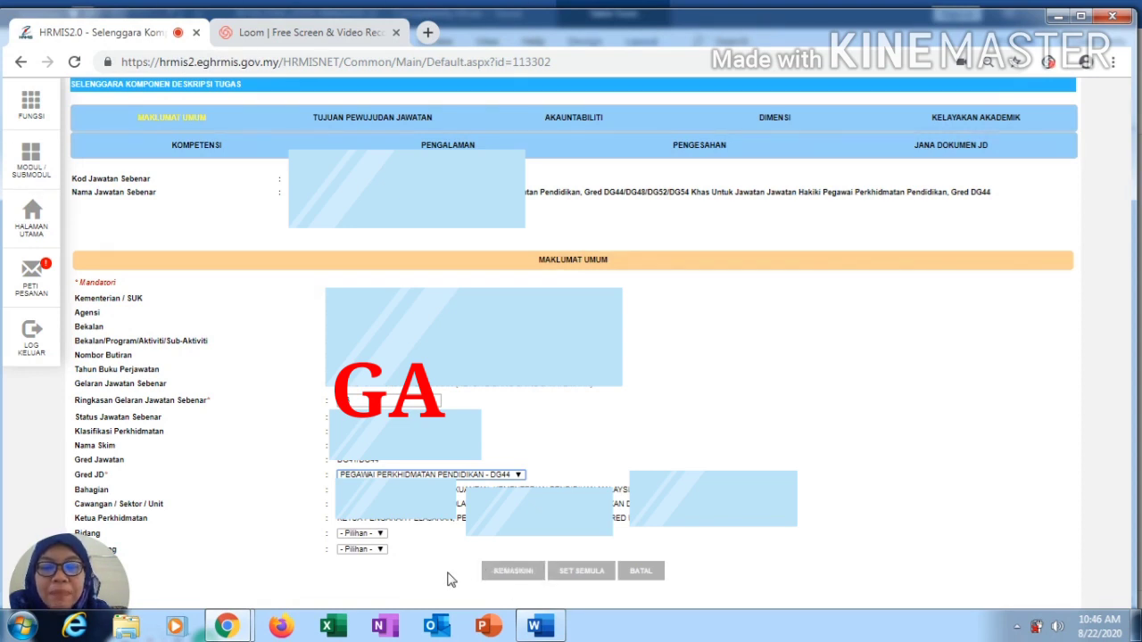
pyautogui.click(341, 117)
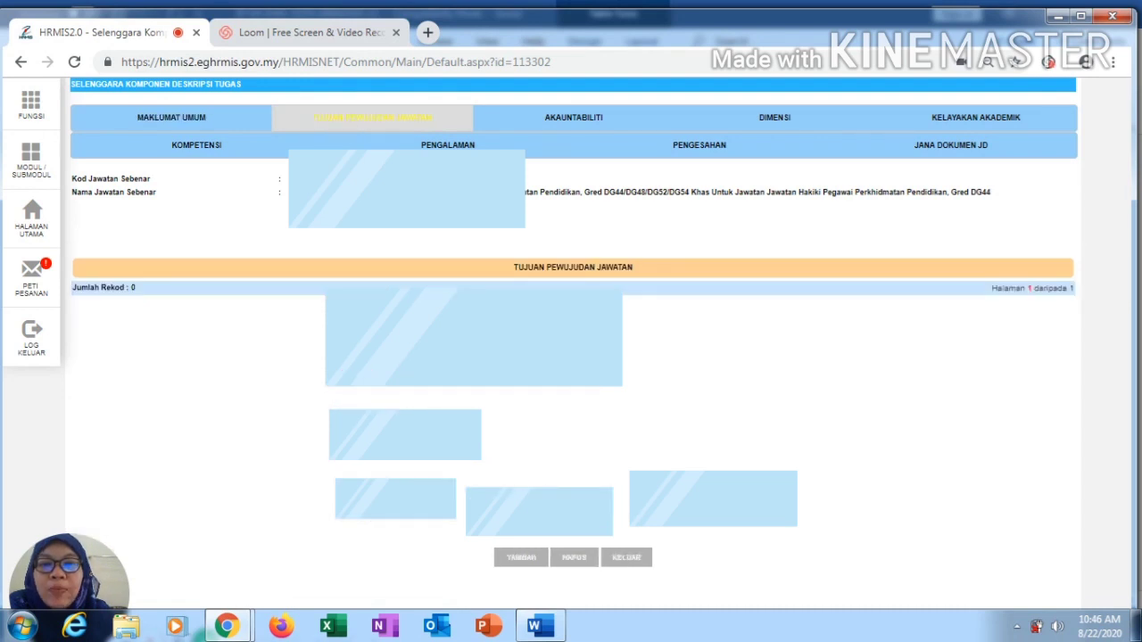
pyautogui.click(523, 562)
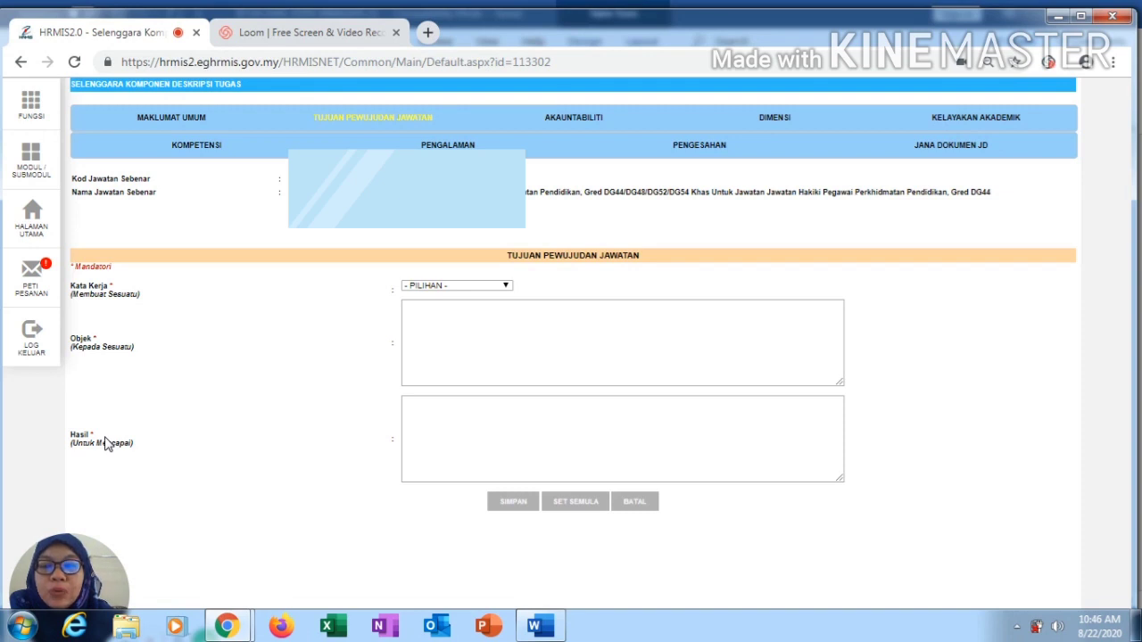
# Switch to the Word document and copy the full sentence under Tujuan Pewujudan Jawatan
pyautogui.click(560, 631)
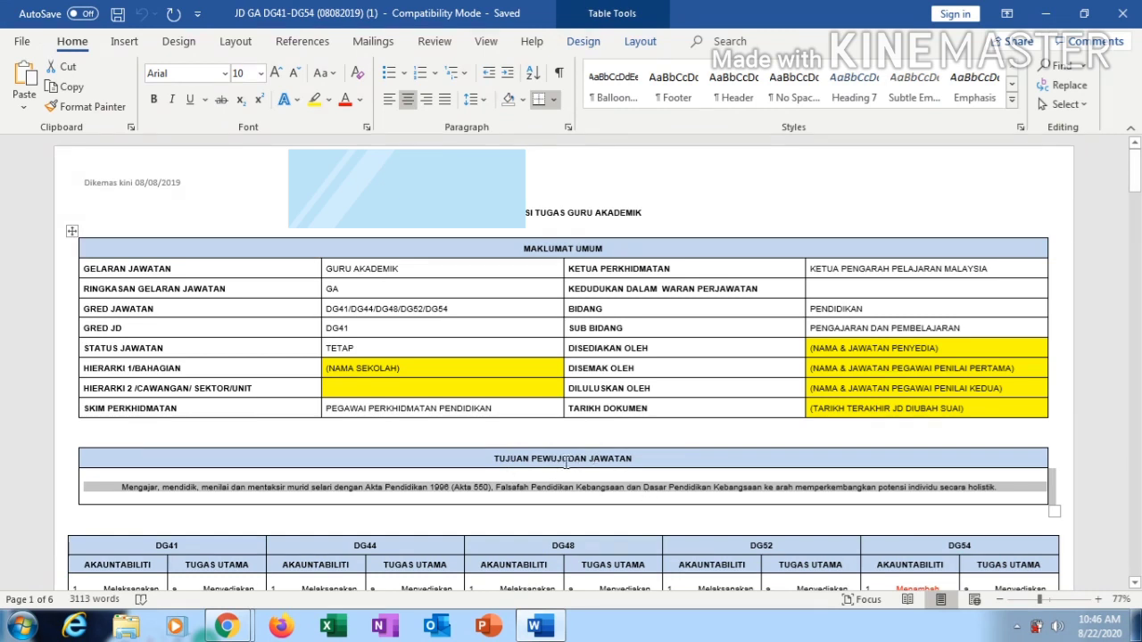
pyautogui.click(144, 489)
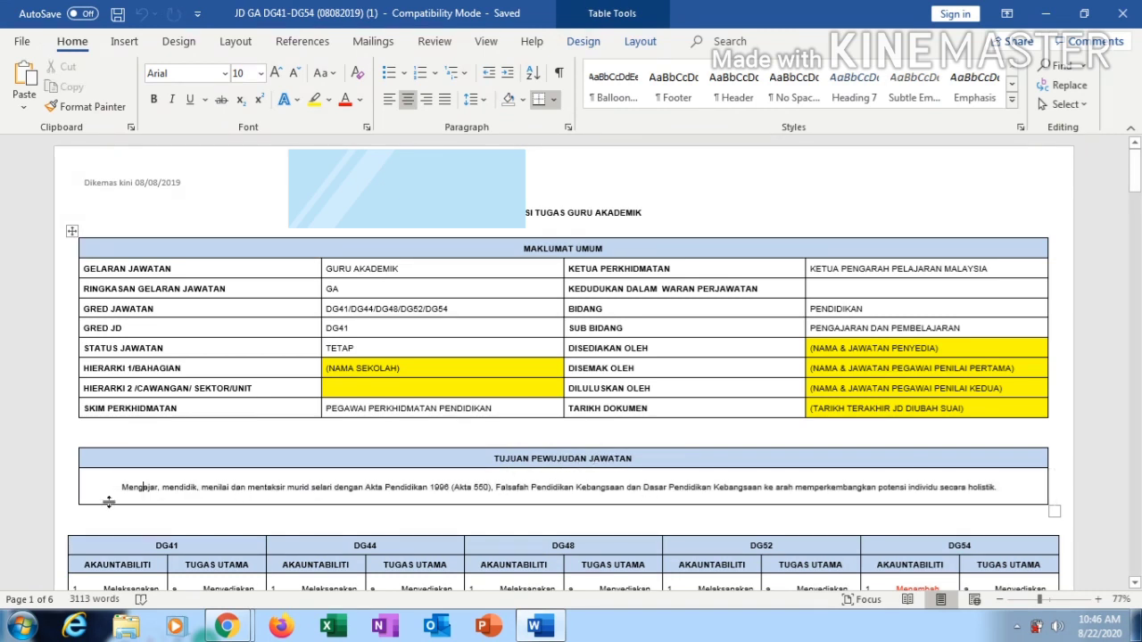
pyautogui.moveTo(120, 487); pyautogui.dragTo(998, 490)
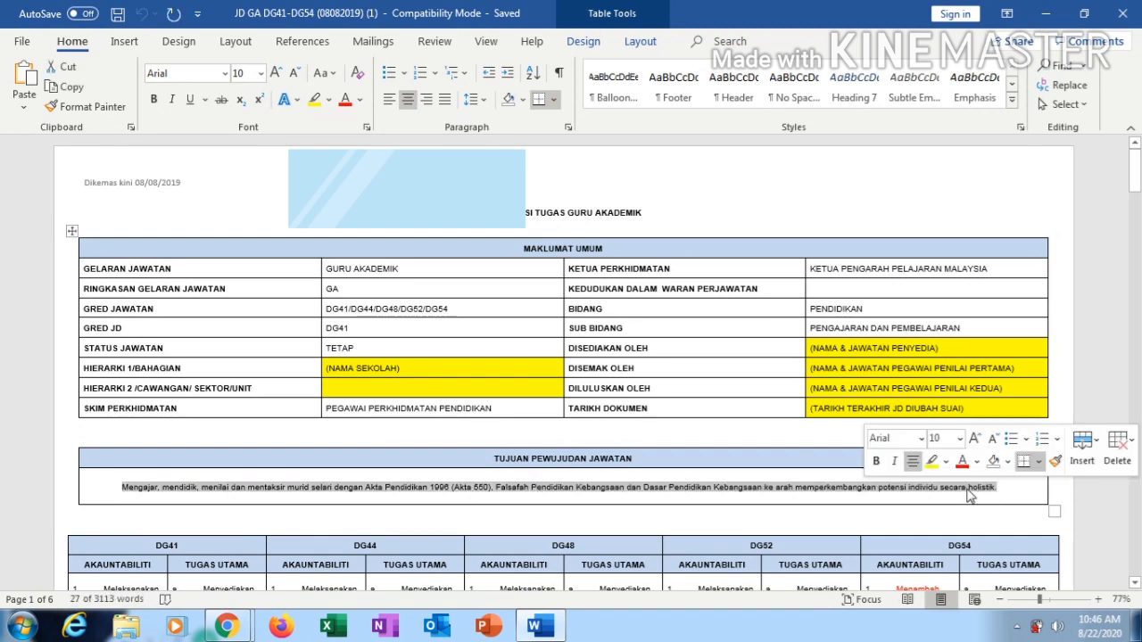
pyautogui.rightClick(971, 497)
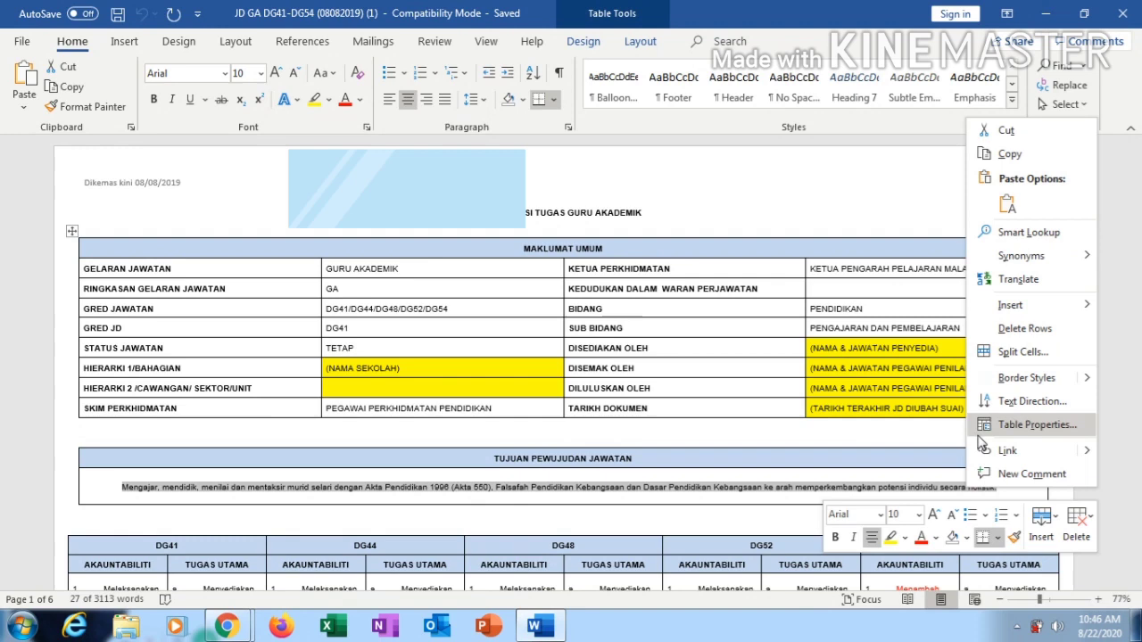
pyautogui.click(1024, 162)
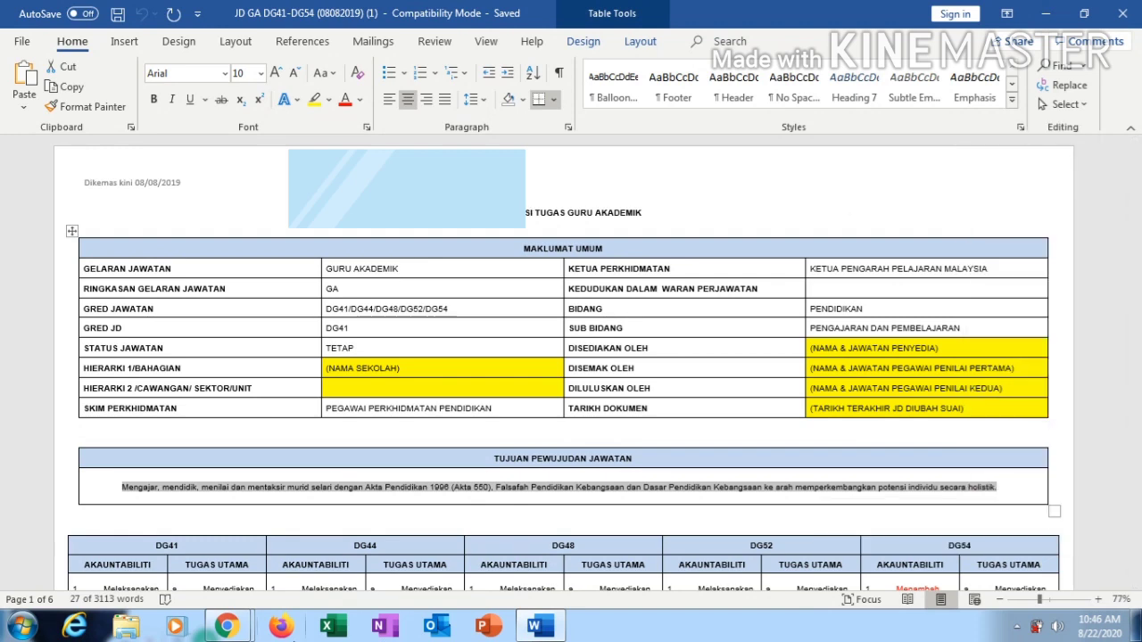
# Return to the HRMIS form in Chrome and paste the copied sentence into the Objek field
pyautogui.moveTo(227, 627)
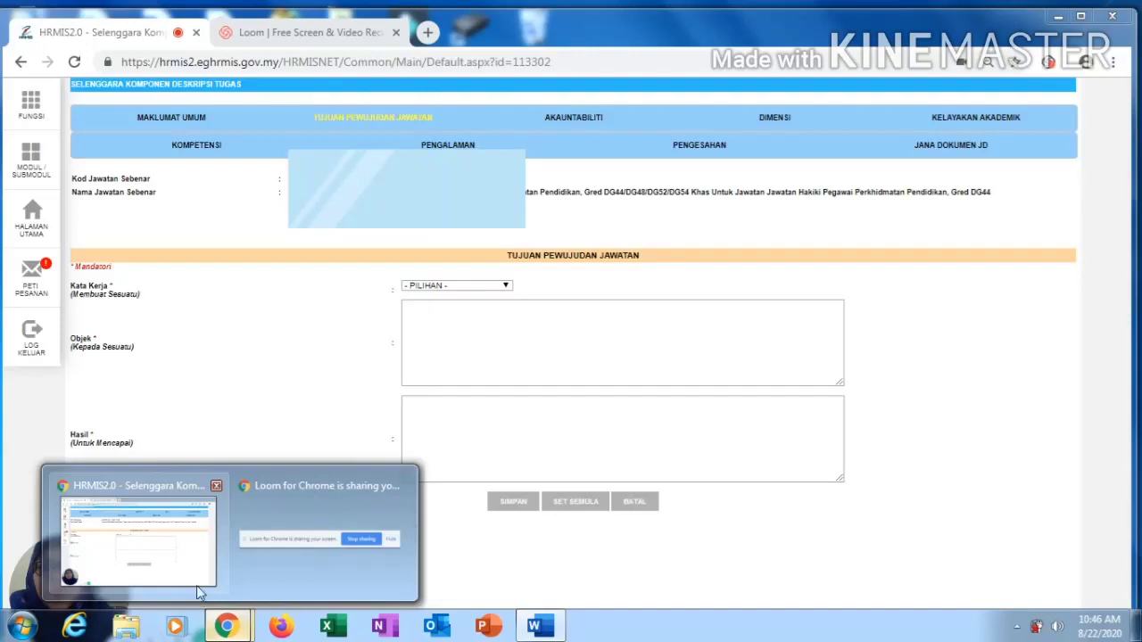
pyautogui.click(174, 559)
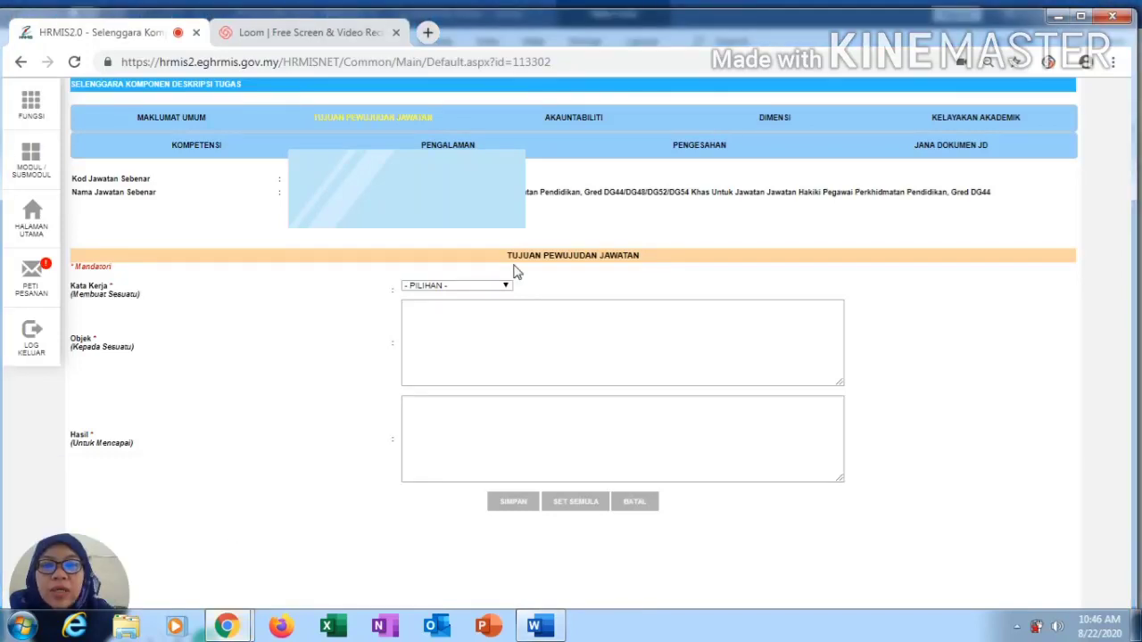
pyautogui.click(454, 312)
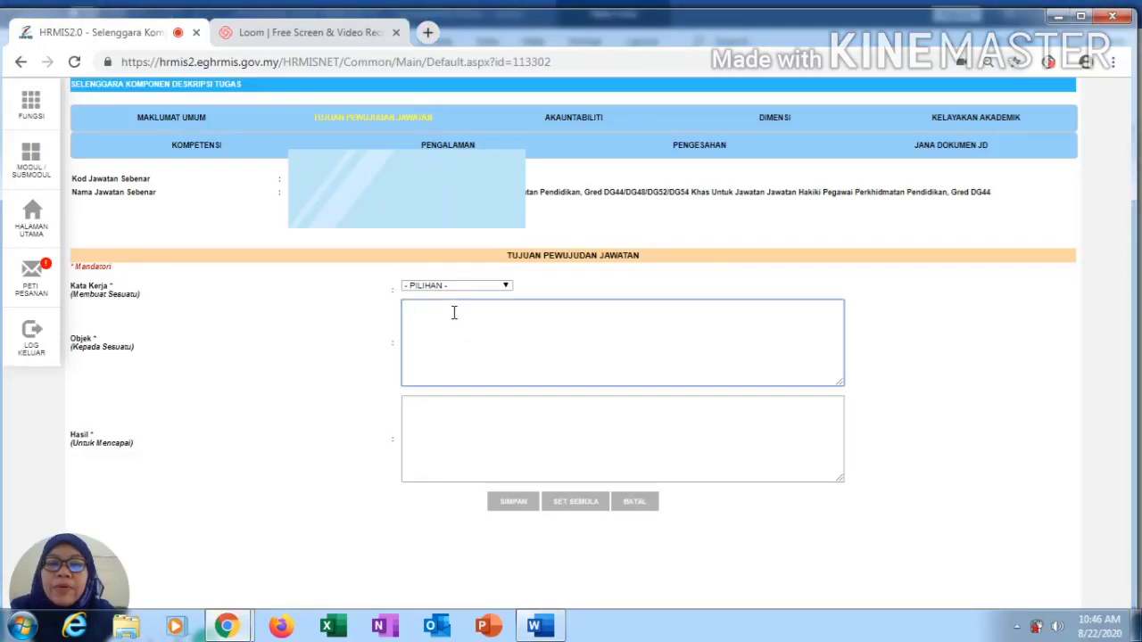
pyautogui.hotkey('ctrl', 'v')
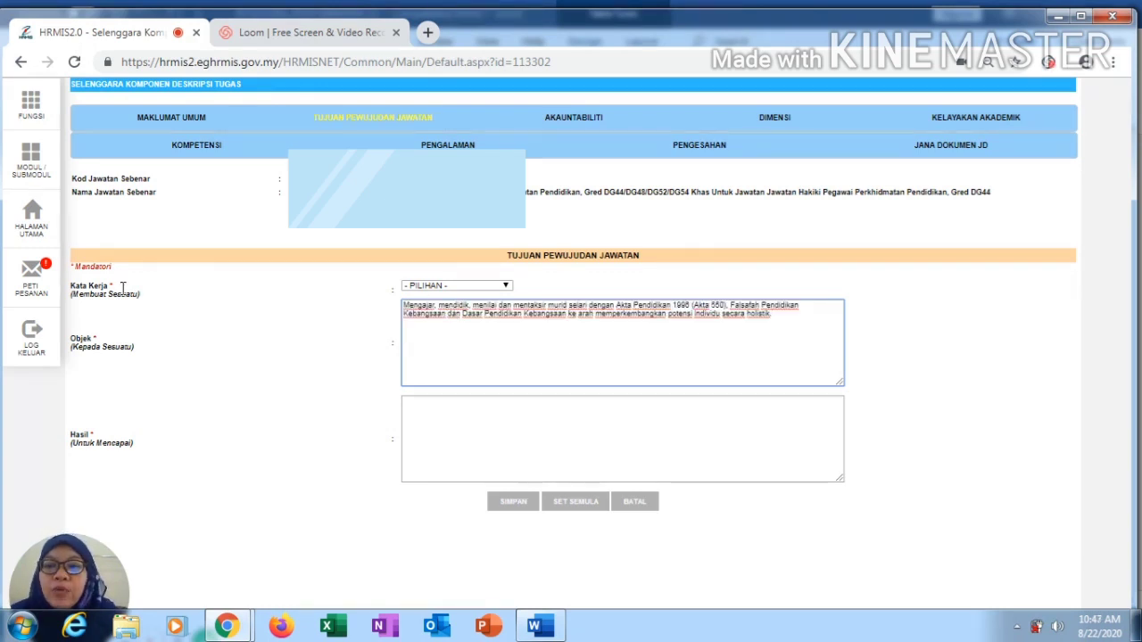
# Set the Kata Kerja selection to Lain-lain
pyautogui.click(505, 286)
pyautogui.moveTo(511, 328); pyautogui.dragTo(509, 302)
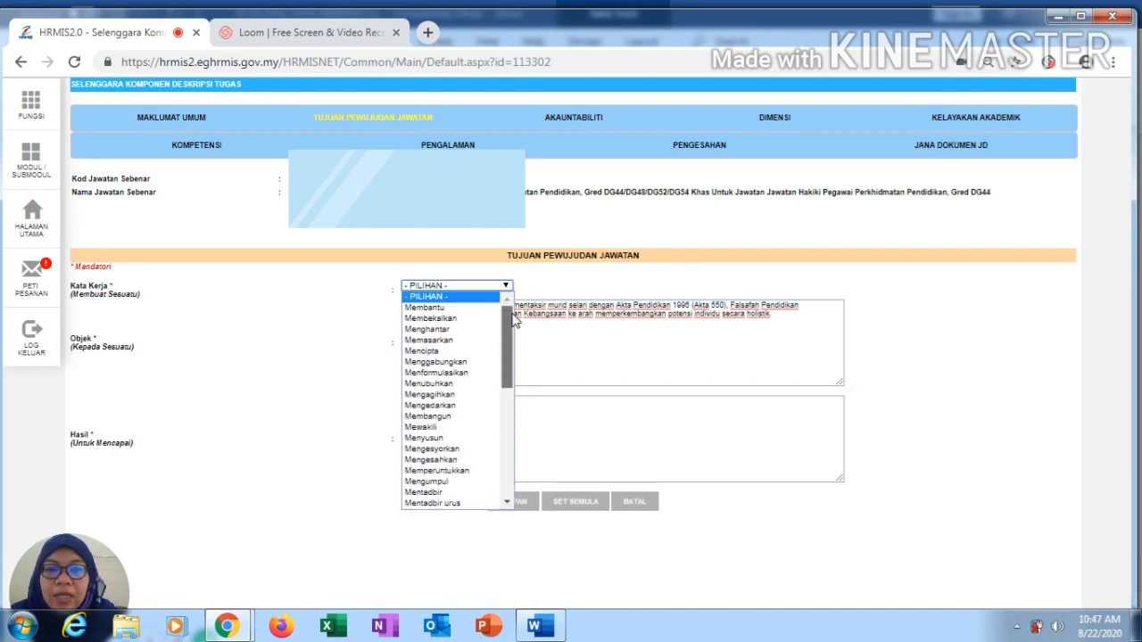
pyautogui.click(590, 290)
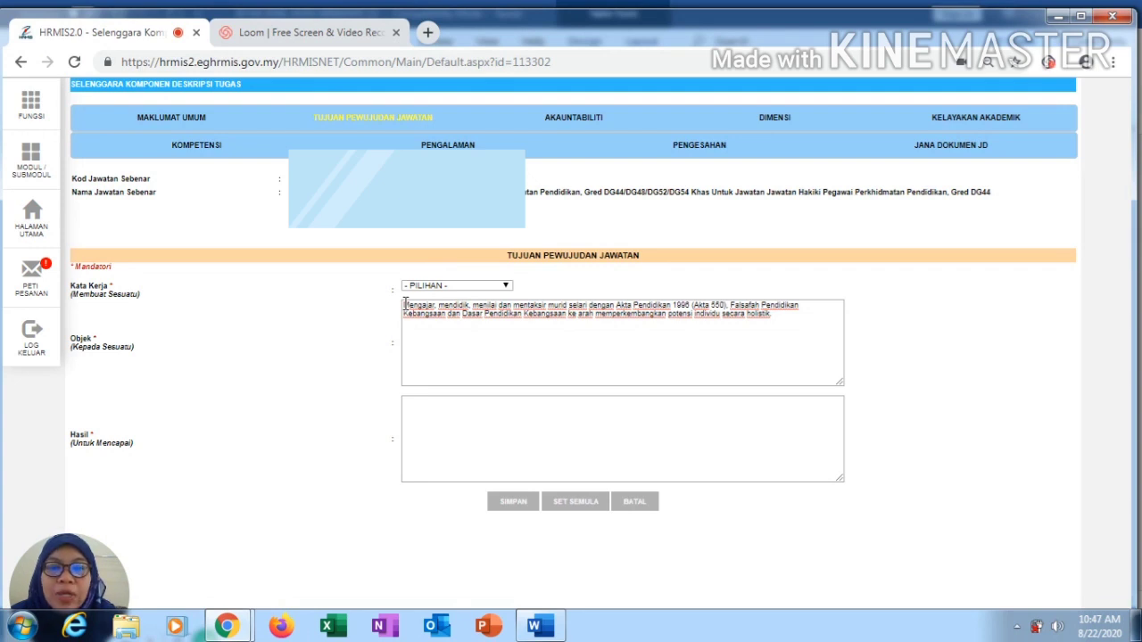
pyautogui.click(508, 291)
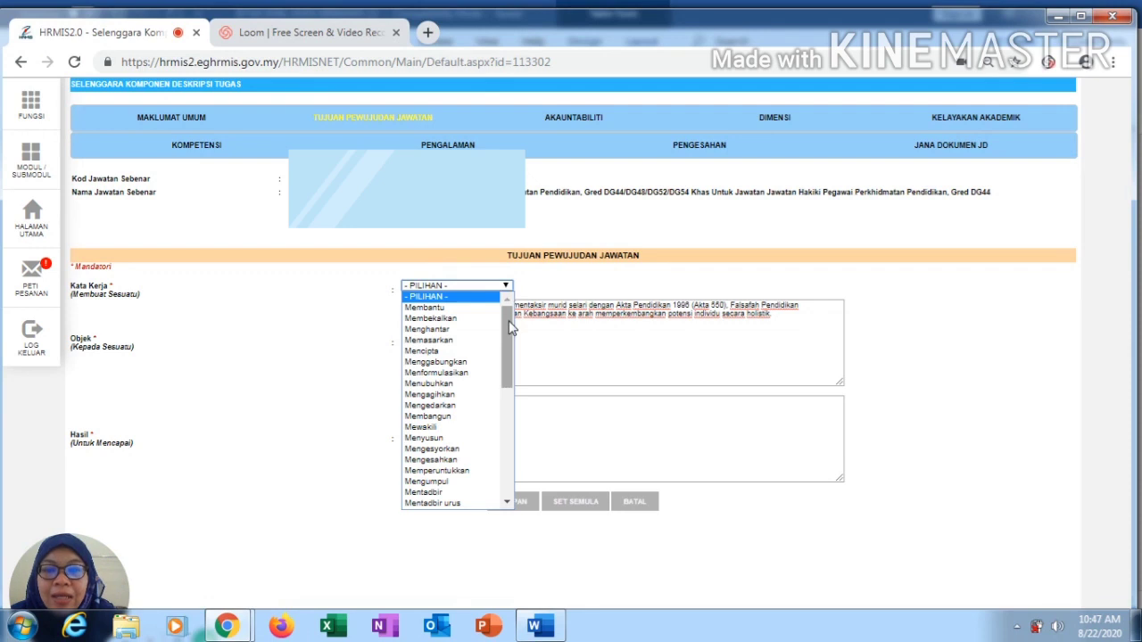
pyautogui.moveTo(509, 357); pyautogui.dragTo(510, 452)
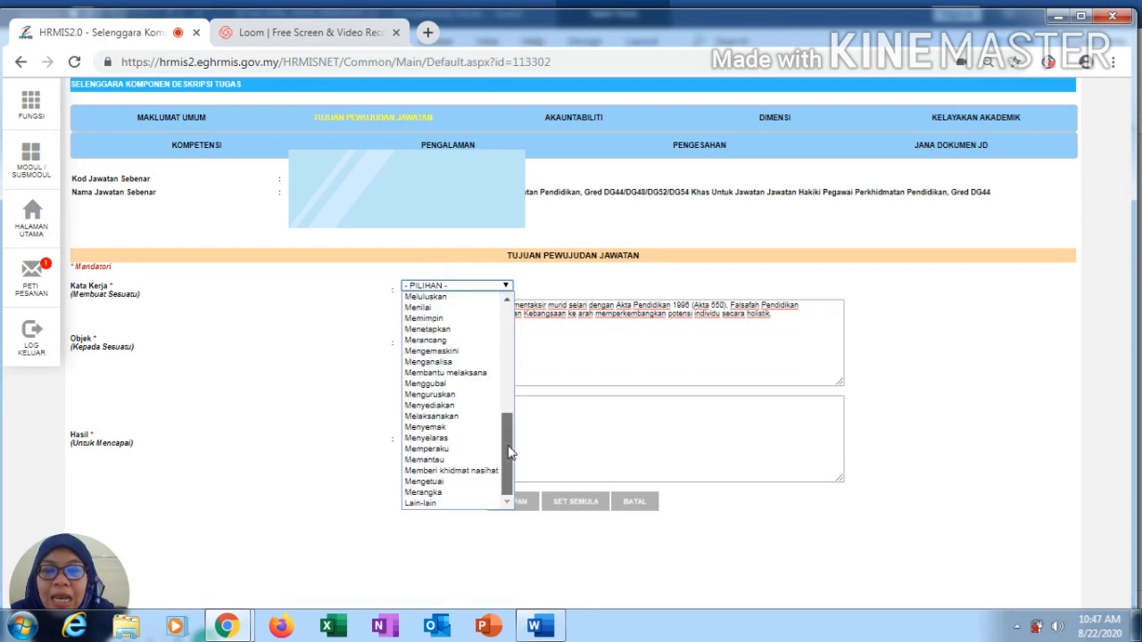
pyautogui.click(461, 503)
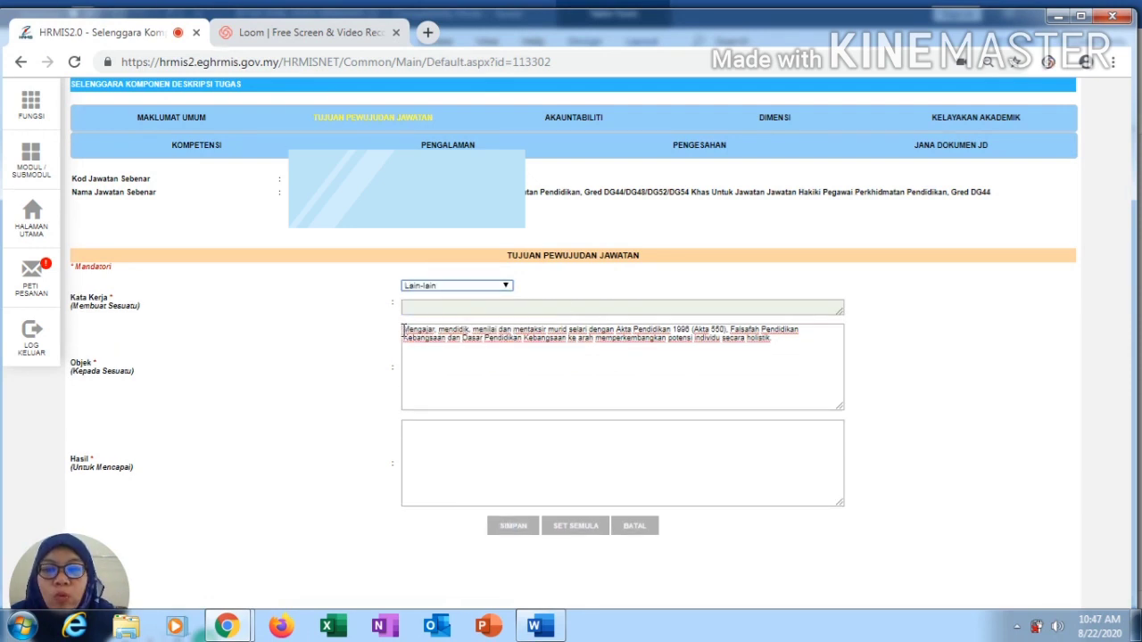
# Move the words "Mengajar, mendidik, menilai dan mentaksir" from the Objek text into the Kata Kerja text field
pyautogui.moveTo(402, 330); pyautogui.dragTo(546, 331)
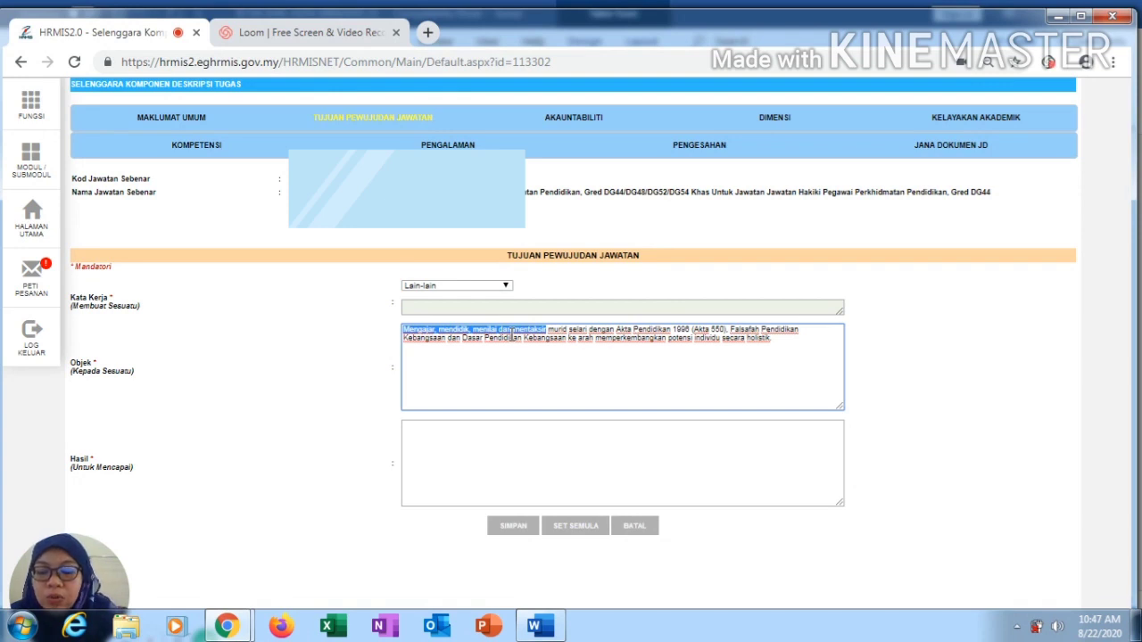
pyautogui.press('BackSpace')
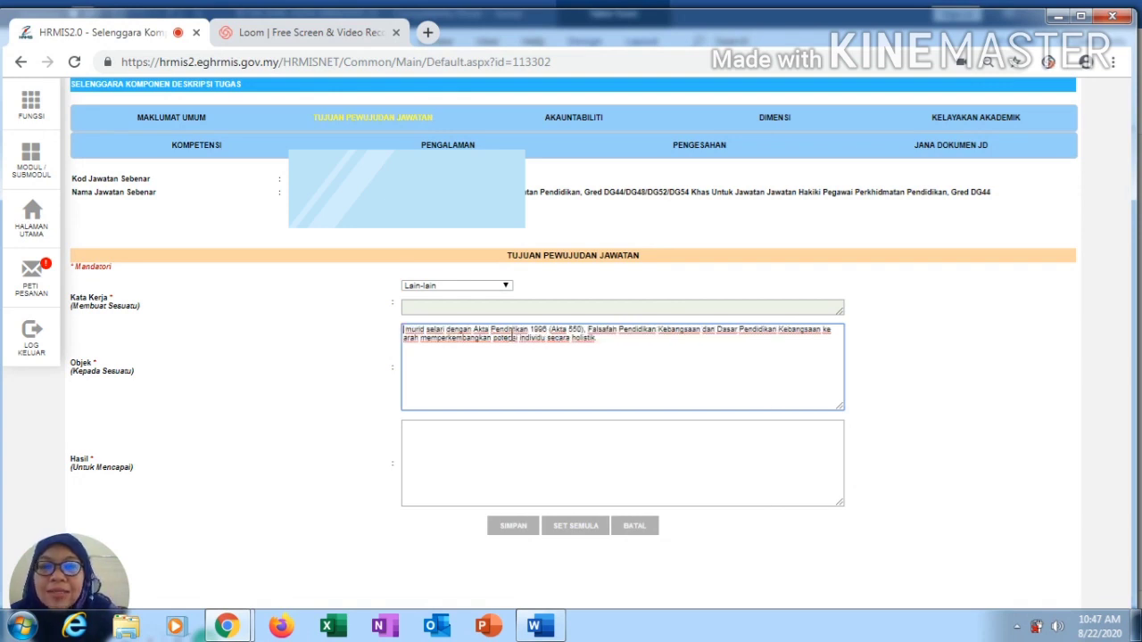
pyautogui.click(453, 309)
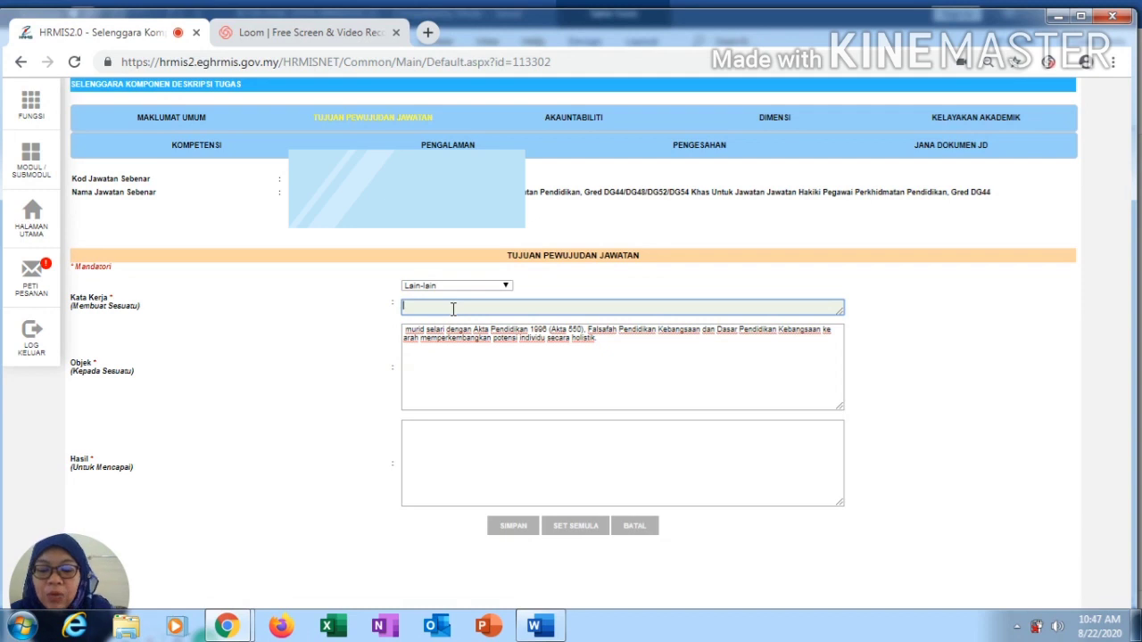
pyautogui.hotkey('ctrl', 'v')
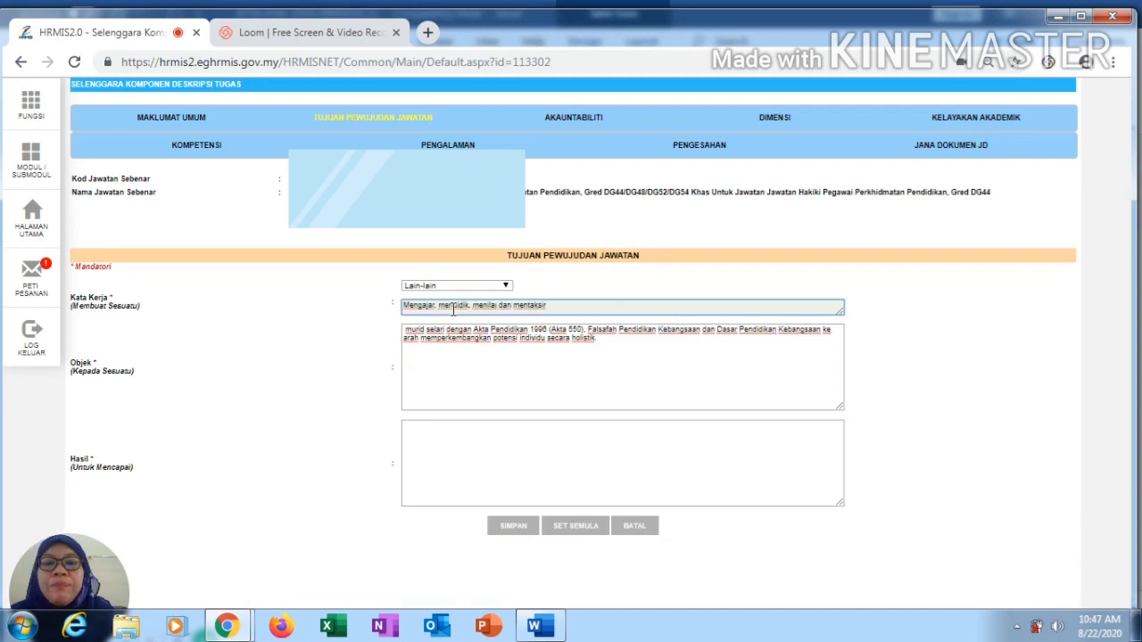
# Move the phrase "ke arah memperkembangkan potensi individu secara holistik." from the Objek text into the Hasil field
pyautogui.click(462, 375)
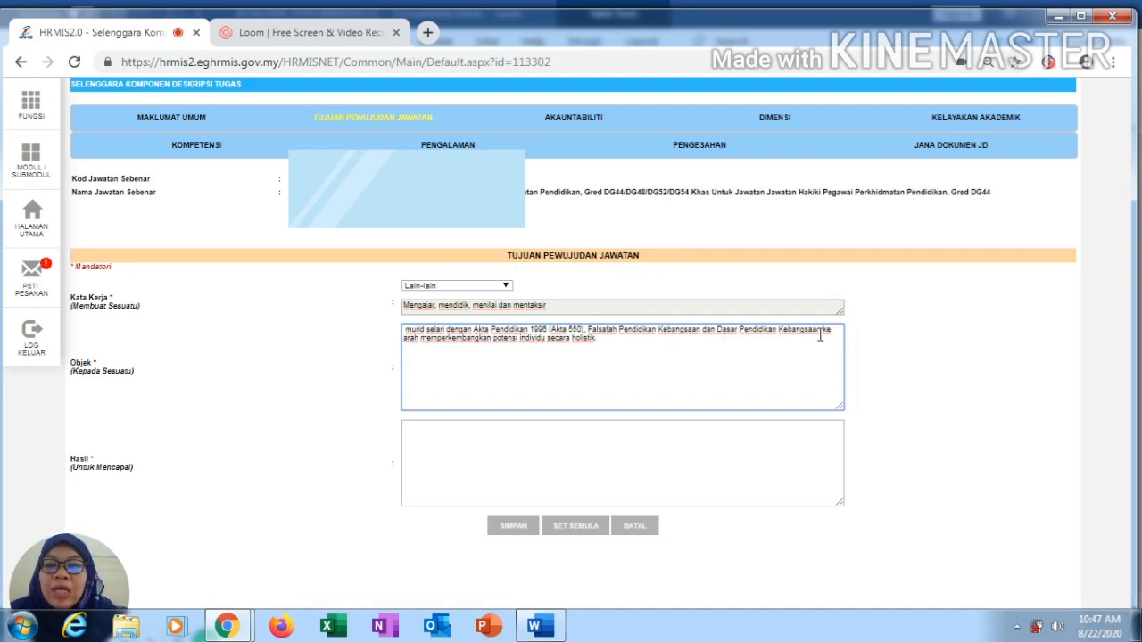
pyautogui.moveTo(826, 334); pyautogui.dragTo(842, 354)
pyautogui.hotkey('ctrl', 'c')
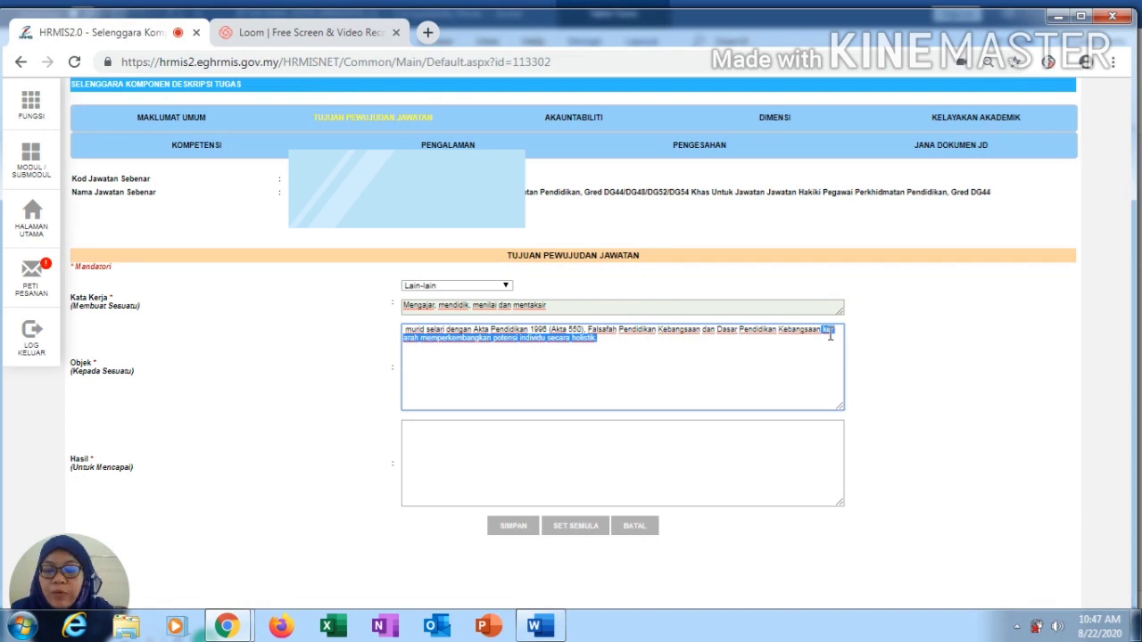
pyautogui.press('BackSpace')
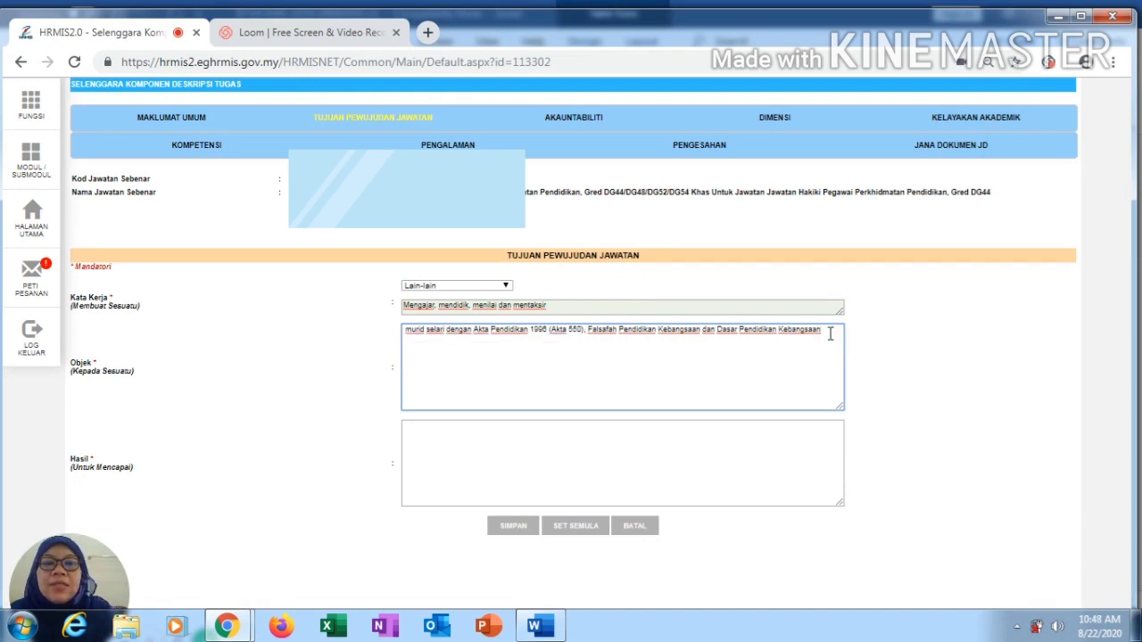
pyautogui.click(448, 434)
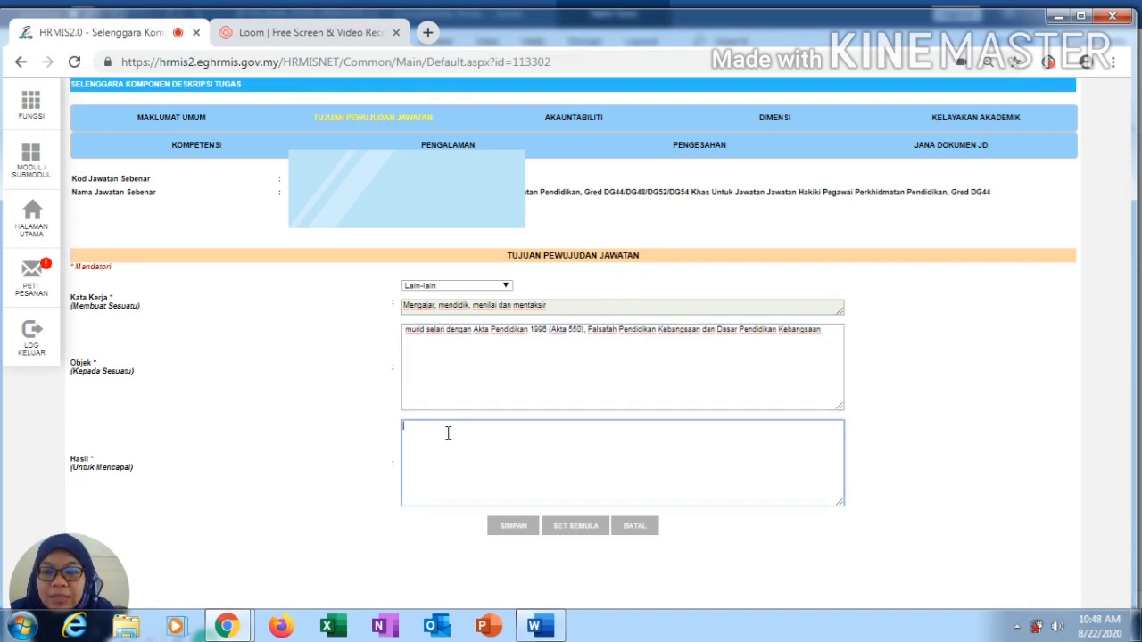
pyautogui.hotkey('ctrl', 'v')
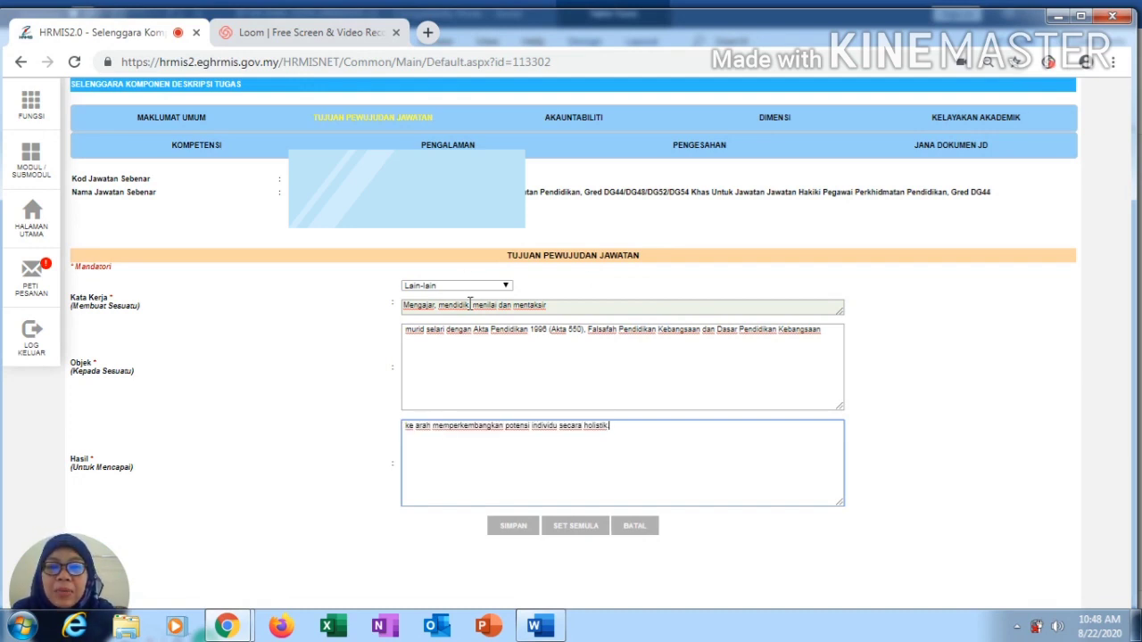
# Save the Tujuan Pewujudan Jawatan record and confirm the save
pyautogui.click(512, 530)
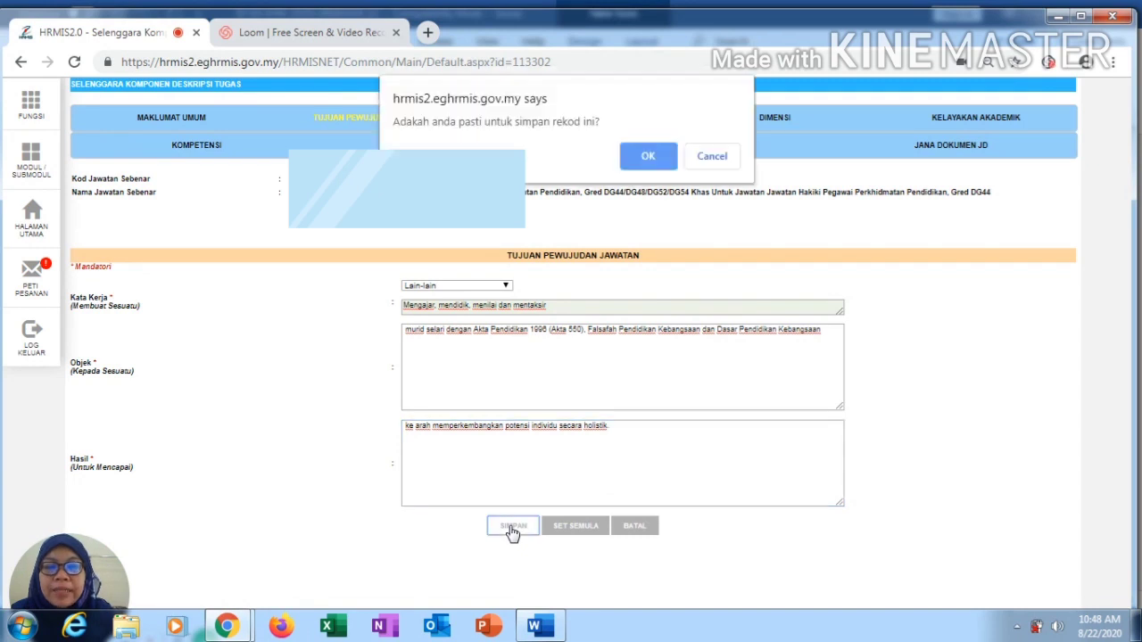
pyautogui.click(649, 158)
pyautogui.click(711, 157)
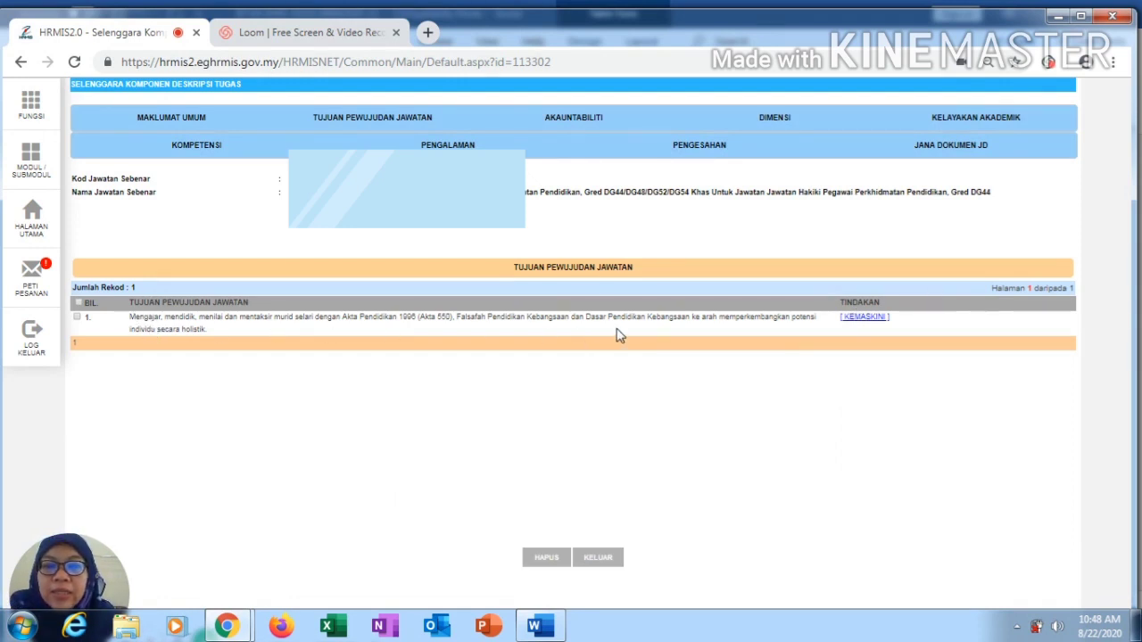
# Start a new record in the Akauntabiliti section for grade DG44
pyautogui.click(591, 127)
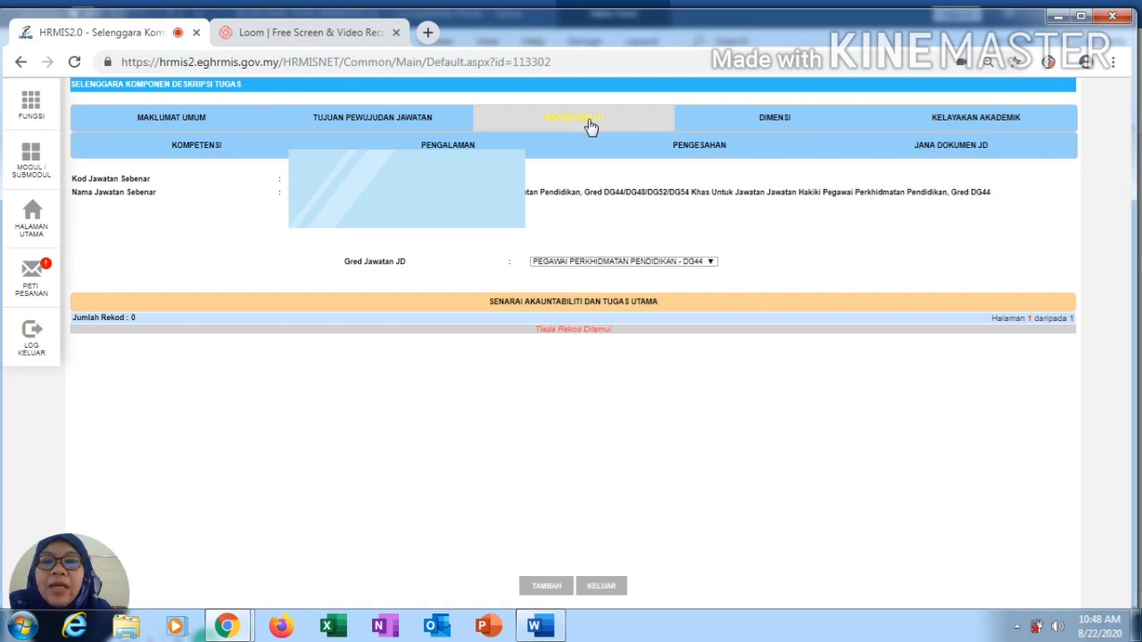
pyautogui.click(549, 590)
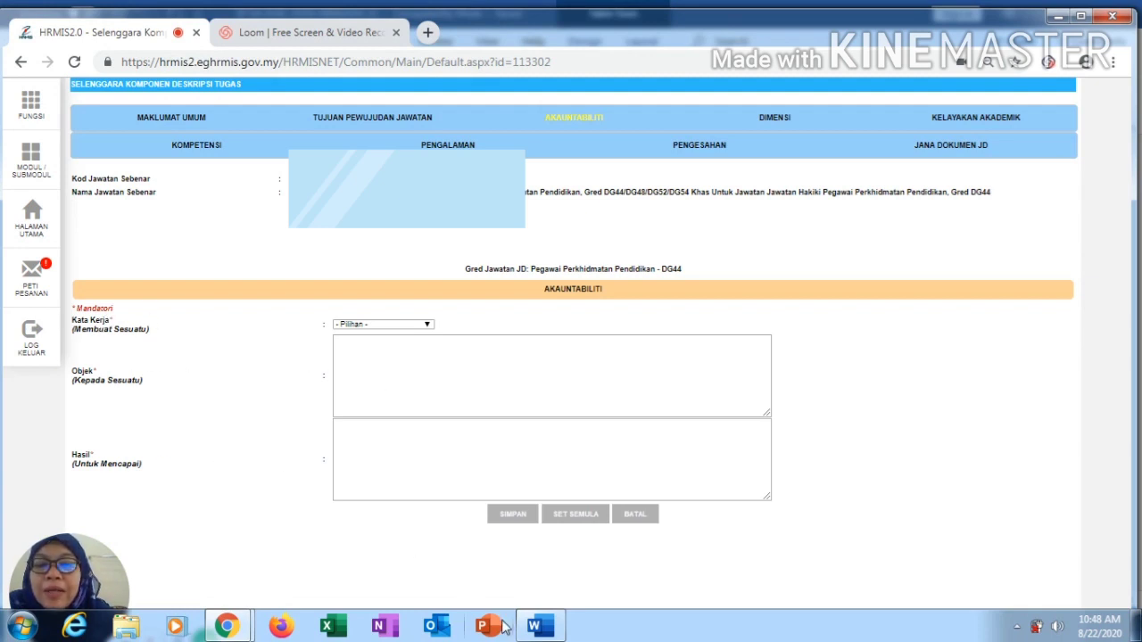
# Copy the first DG44 Akauntabiliti statement, without its number, from the Word document and return to the HRMIS form in Chrome
pyautogui.click(552, 632)
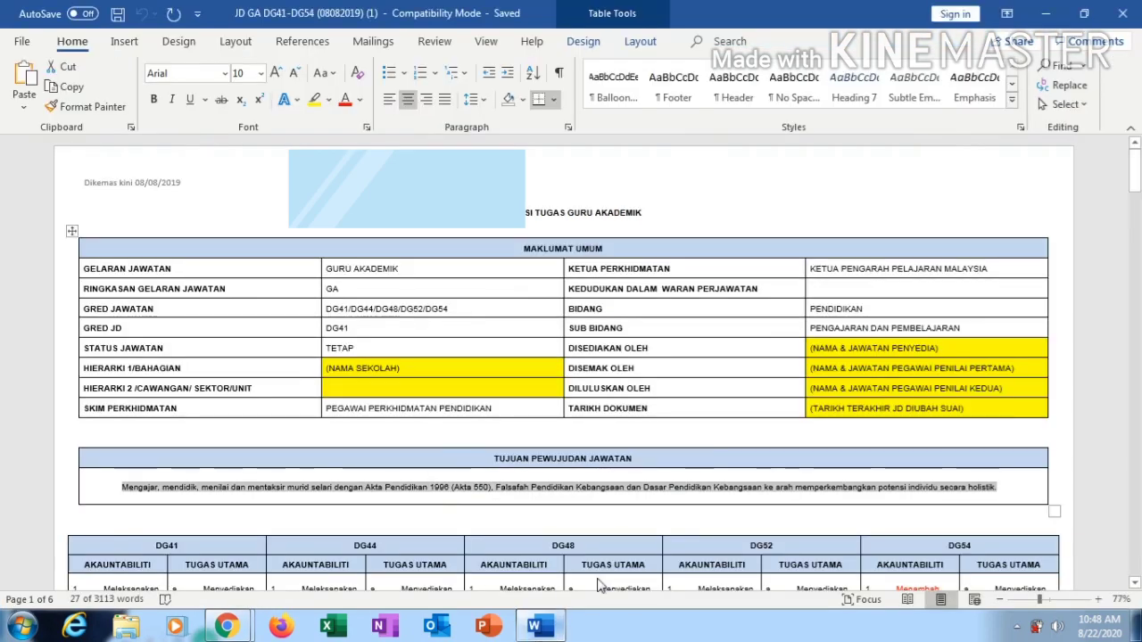
pyautogui.scroll(-2, 641, 274)
pyautogui.scroll(-5, 641, 274)
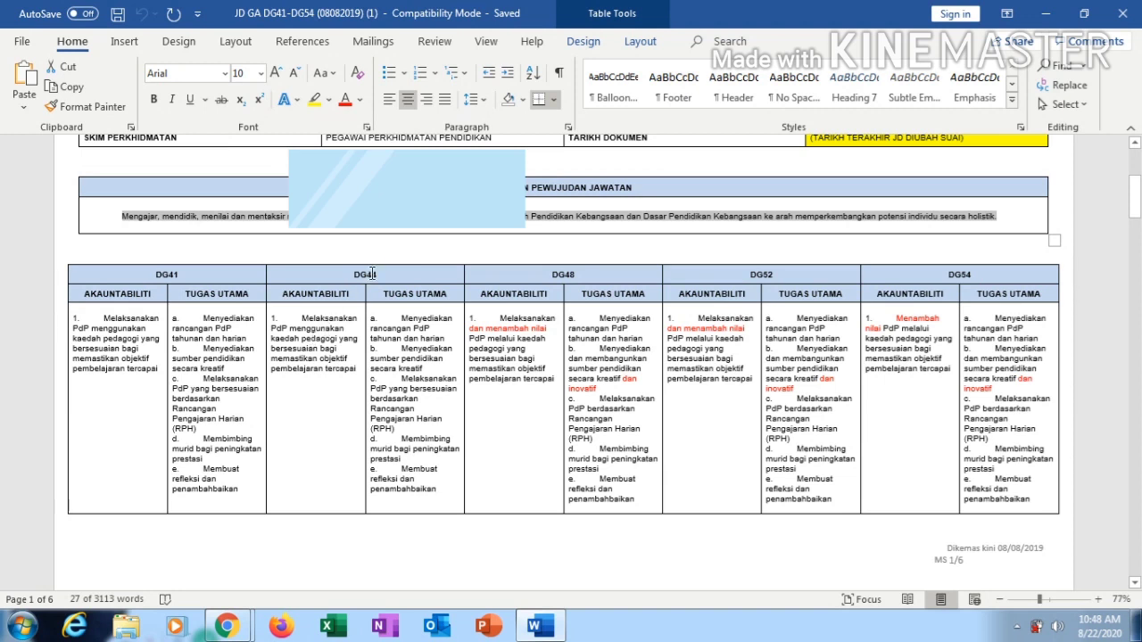
pyautogui.moveTo(301, 320); pyautogui.dragTo(310, 344)
pyautogui.rightClick(309, 339)
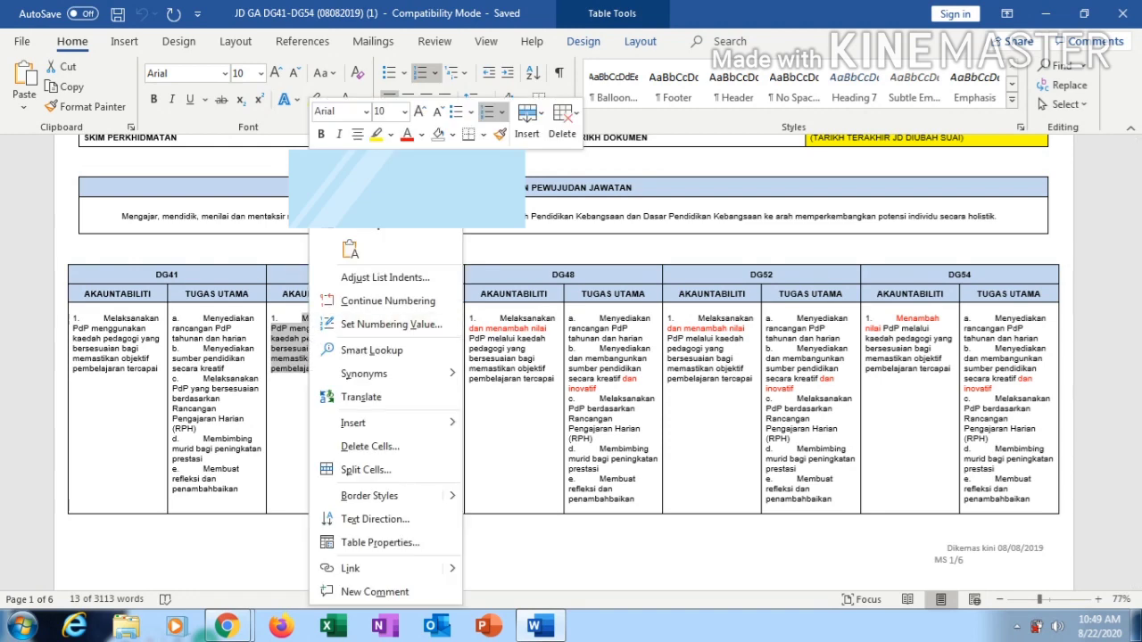
pyautogui.press('Escape')
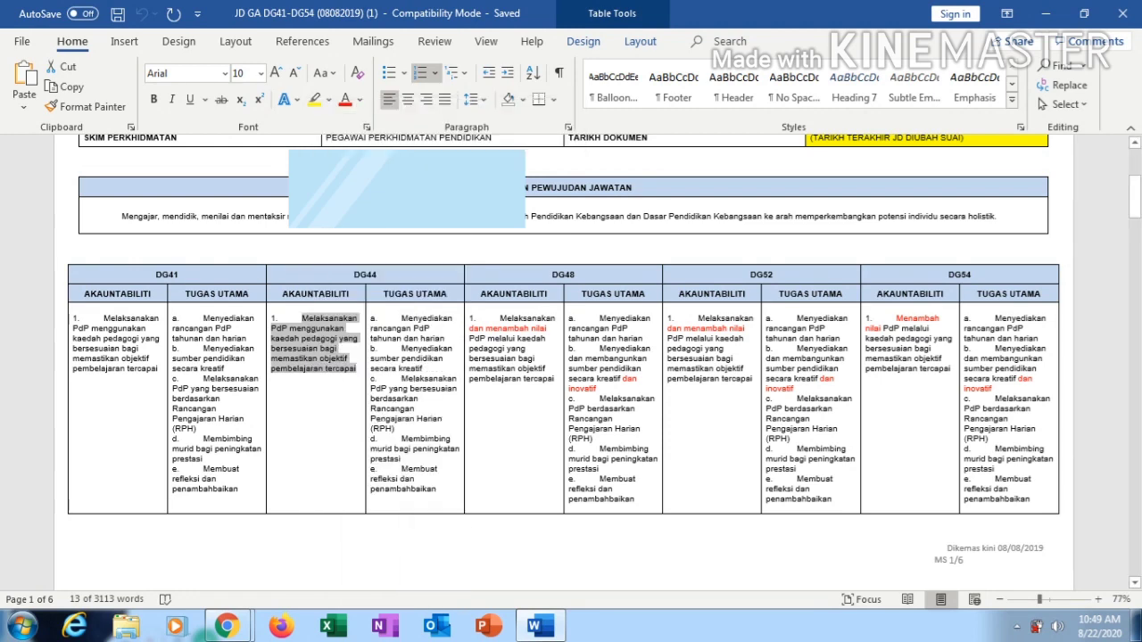
pyautogui.click(229, 625)
pyautogui.click(169, 549)
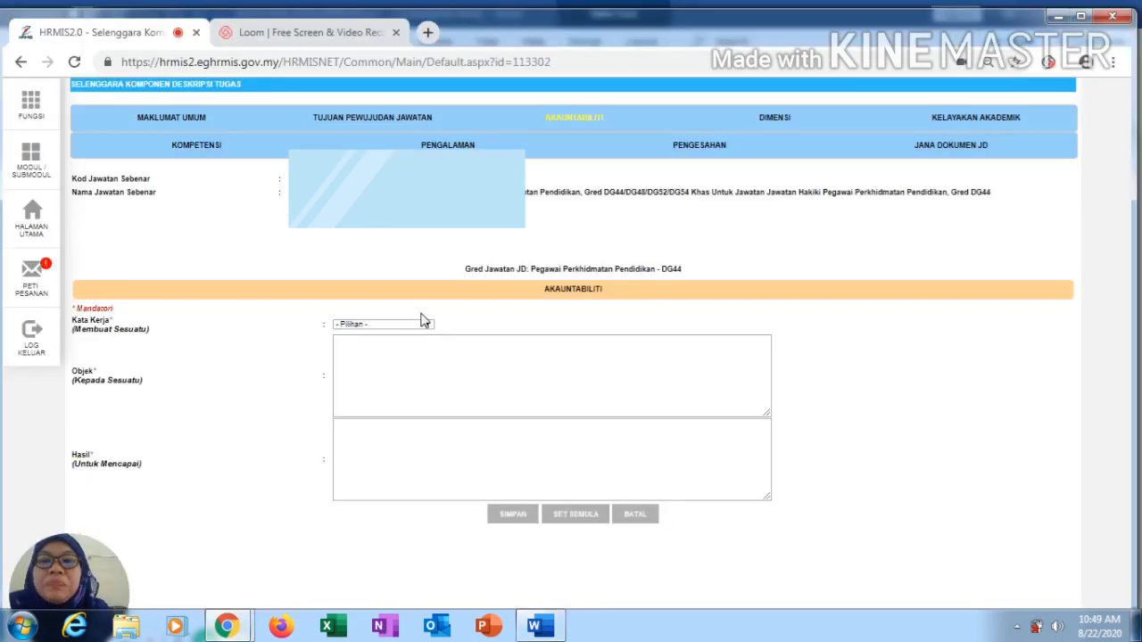
# Paste the copied Akauntabiliti statement into the Objek field and remove its leading number "1."
pyautogui.click(375, 350)
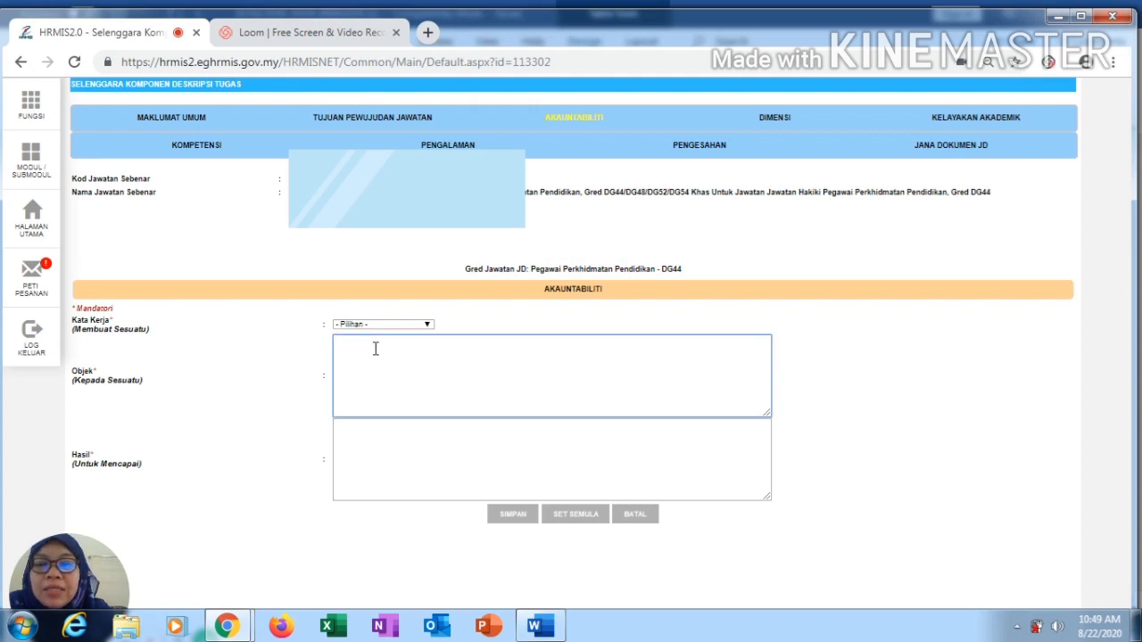
pyautogui.write('1.\tMelaksanakan PdP menggunakan kaedah pedagogi yang bersesuaian bagi memastikan objektif pembelajaran tercapai')
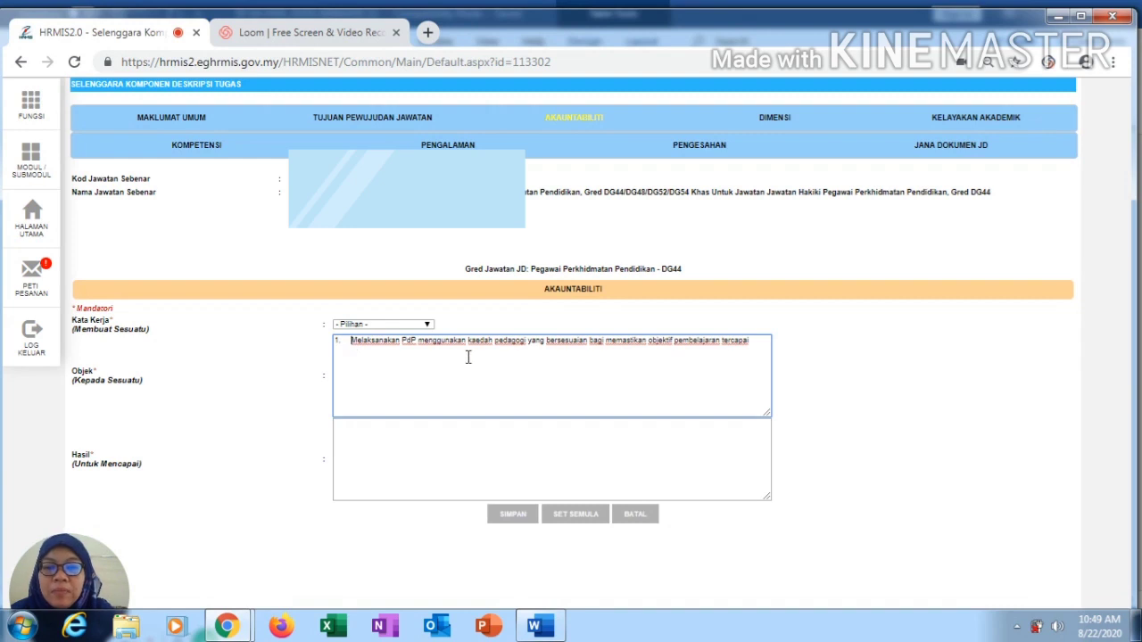
pyautogui.press('Home')
pyautogui.press('Delete')
pyautogui.press('Delete')
pyautogui.press('Delete')
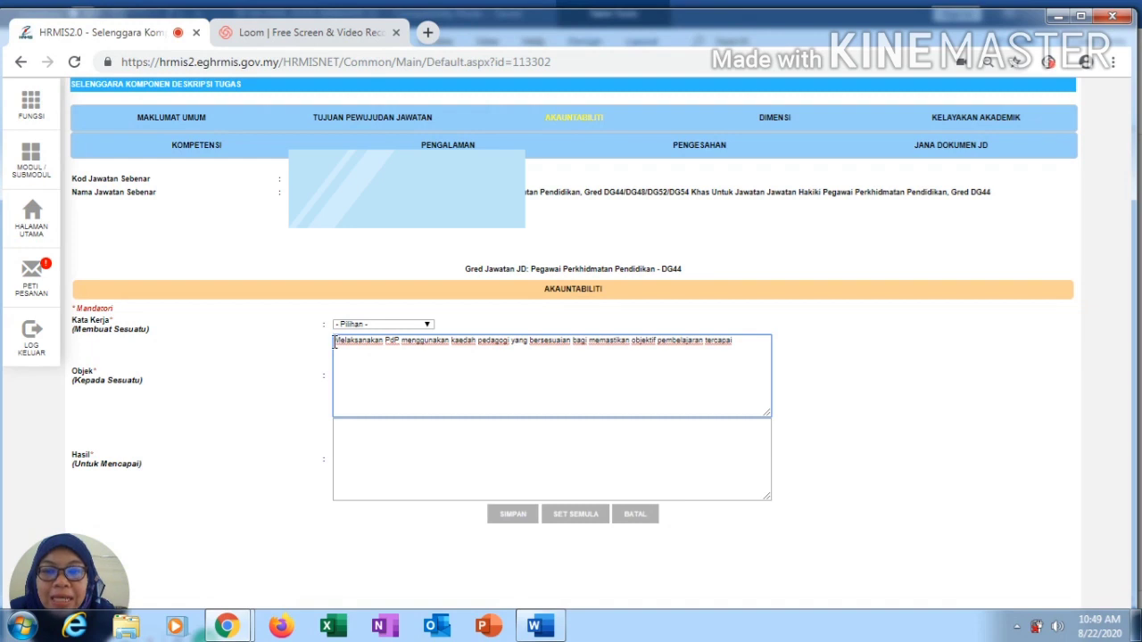
# Set Kata Kerja to Melaksanakan and delete that word from the start of the Objek text
pyautogui.click(429, 327)
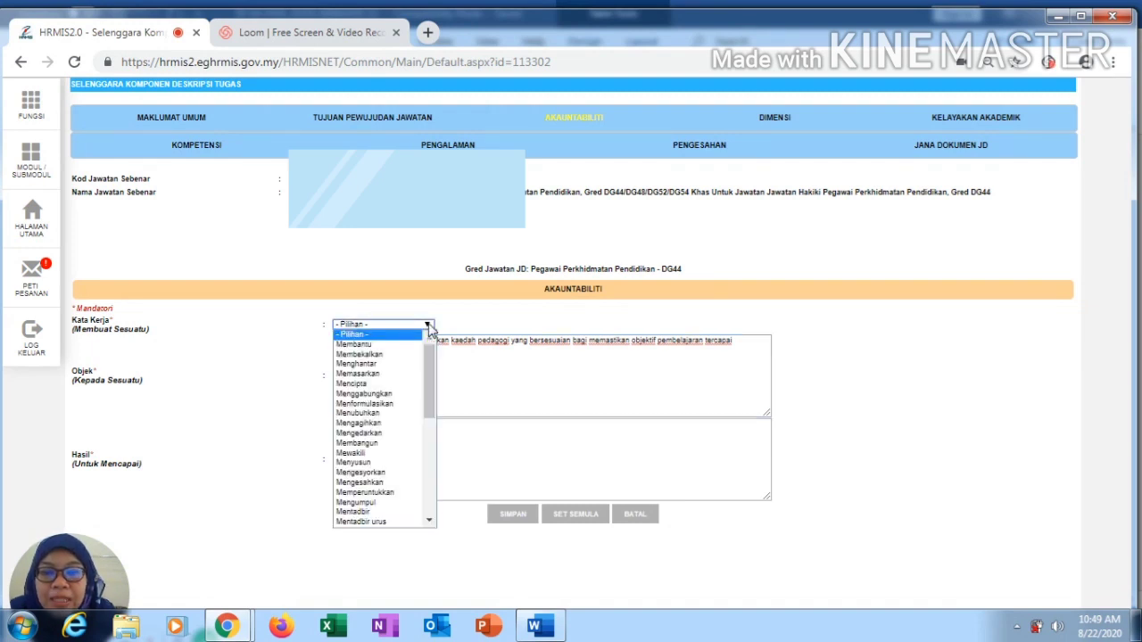
pyautogui.moveTo(428, 361); pyautogui.dragTo(426, 478)
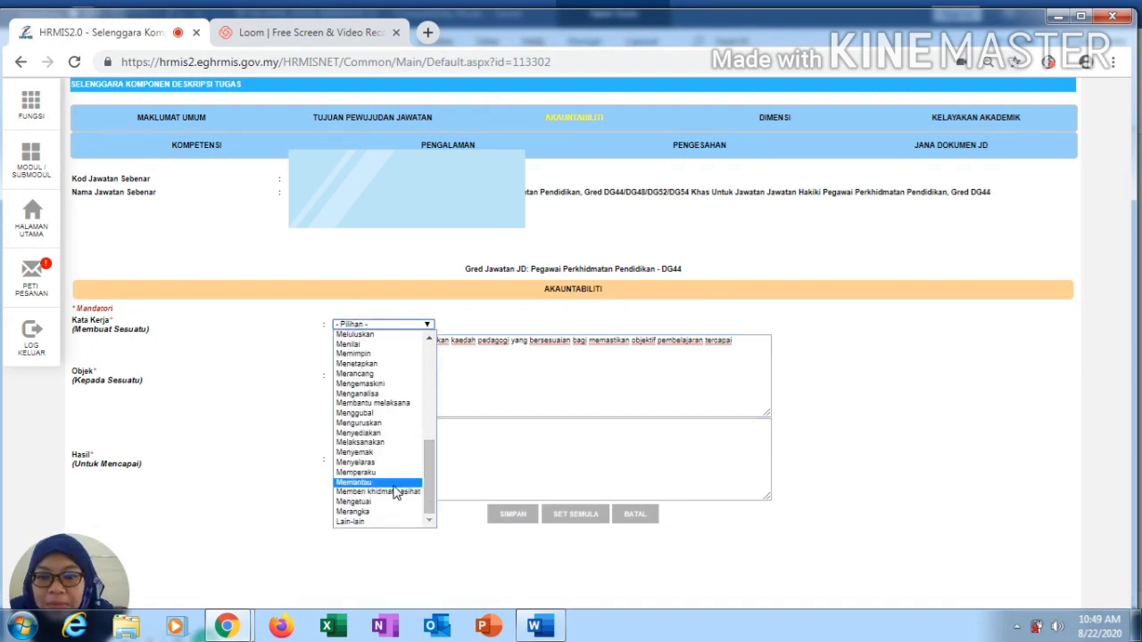
pyautogui.click(366, 442)
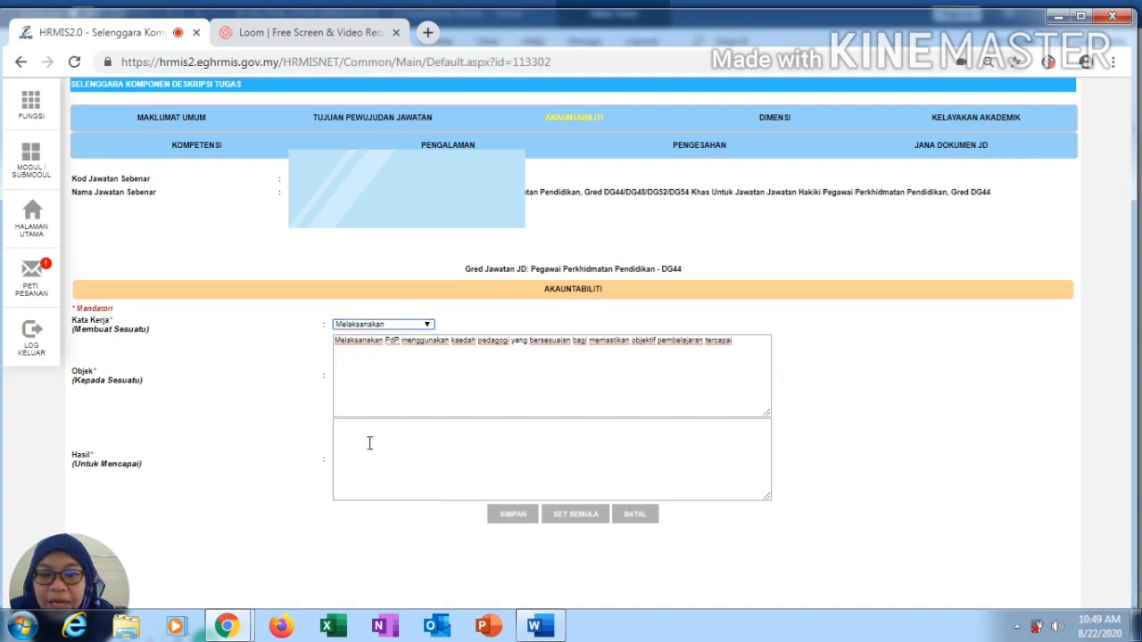
pyautogui.click(385, 342)
pyautogui.hotkey('shift', 'Home')
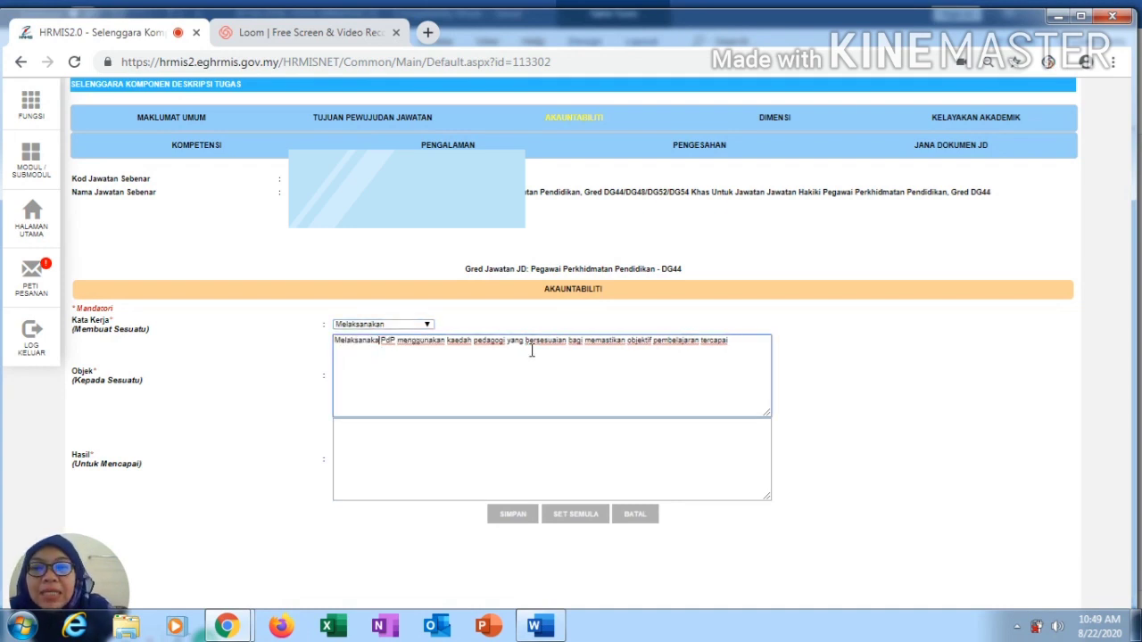
pyautogui.press('BackSpace')
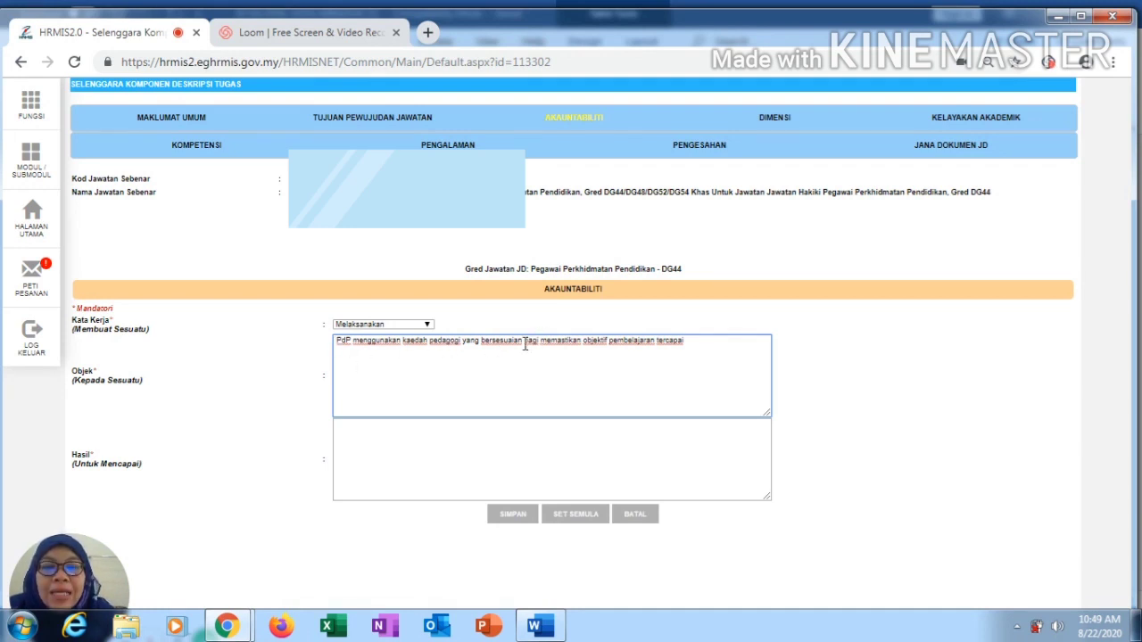
# Move the phrase "bagi memastikan objektif pembelajaran tercapai" from Objek into Hasil, starting it with a capital "Bagi"
pyautogui.moveTo(525, 347); pyautogui.dragTo(694, 346)
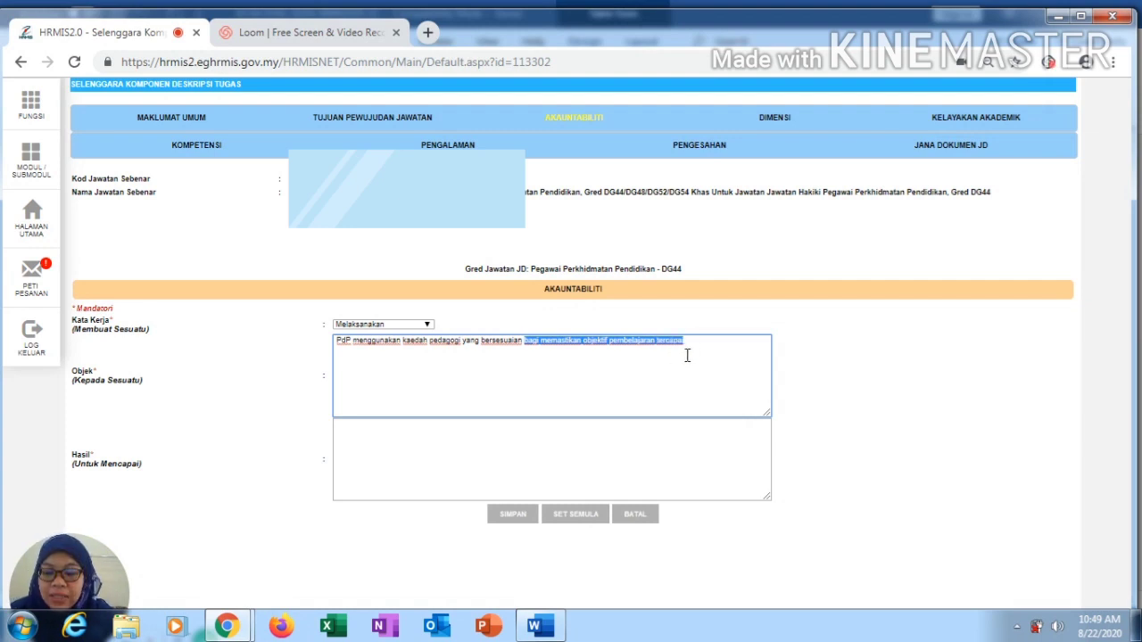
pyautogui.press('BackSpace')
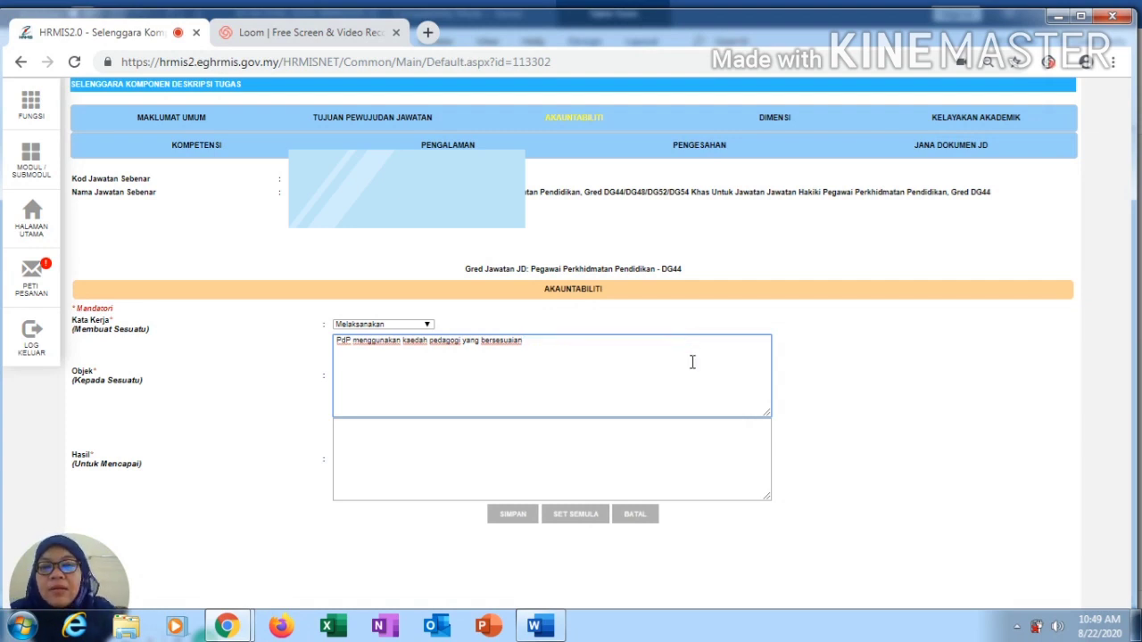
pyautogui.click(397, 434)
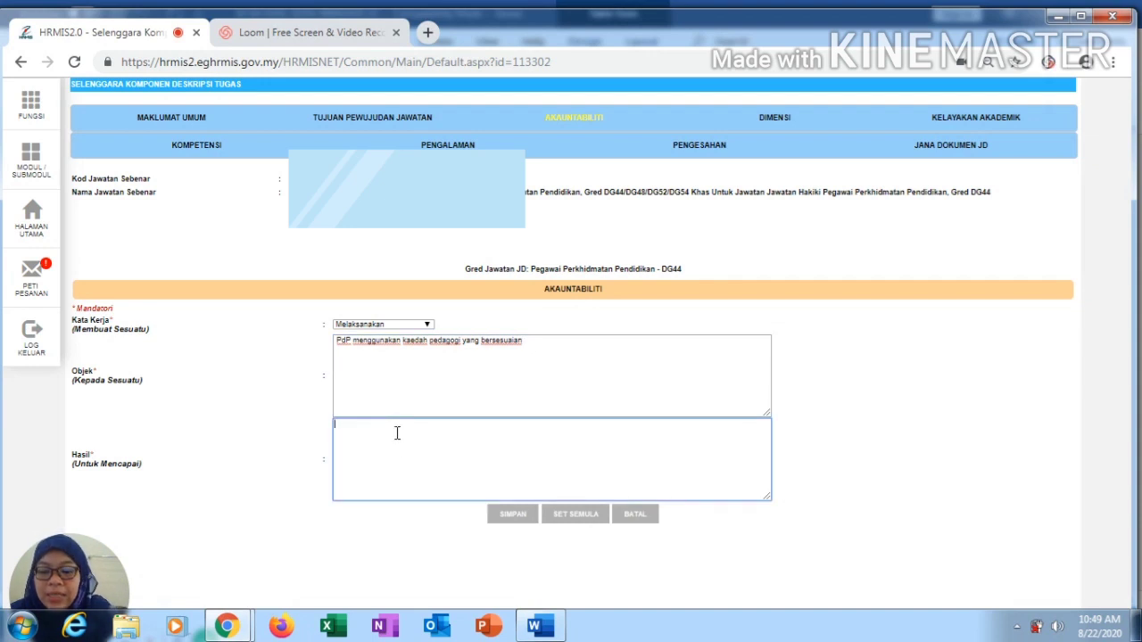
pyautogui.write('Bagi memastikan objektif pembelajaran tercapai')
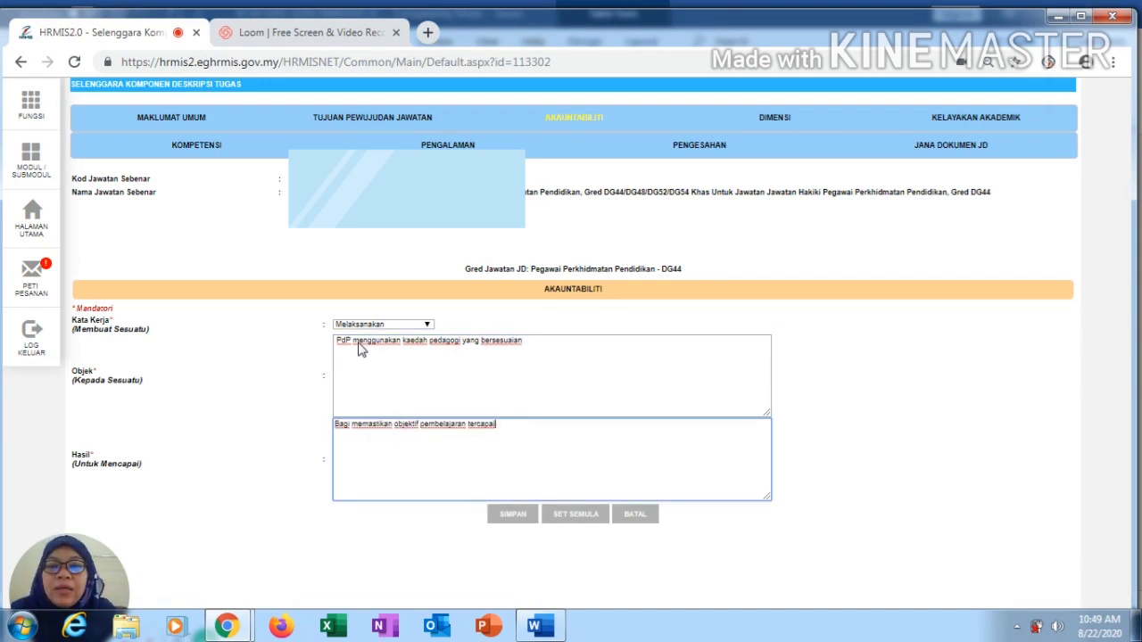
# Save the Akauntabiliti record and confirm the save
pyautogui.click(515, 518)
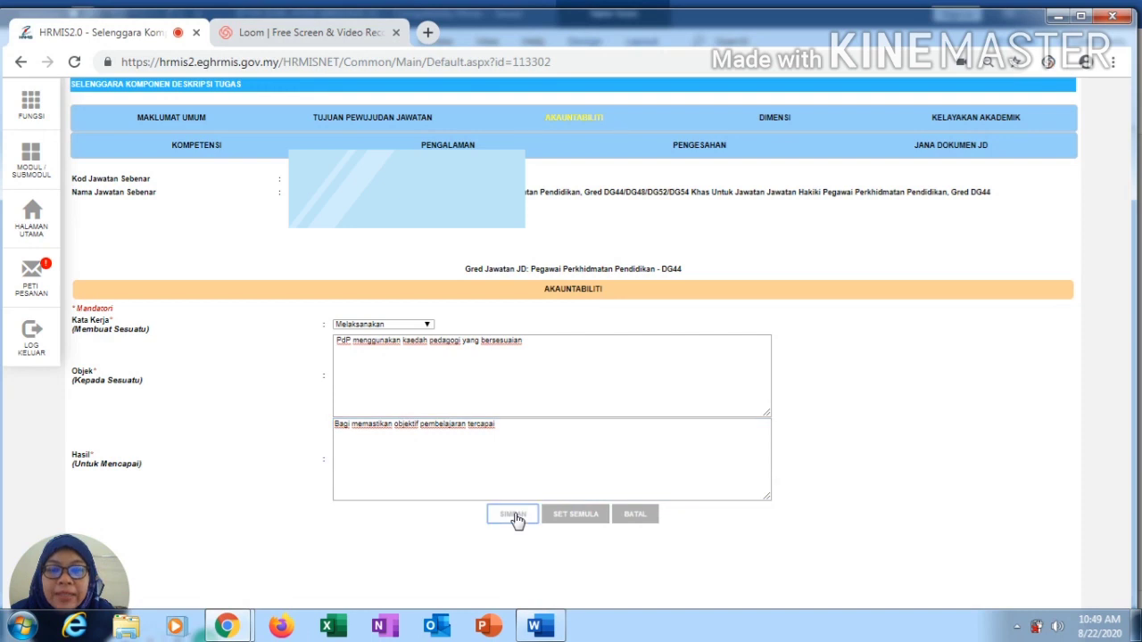
pyautogui.click(653, 154)
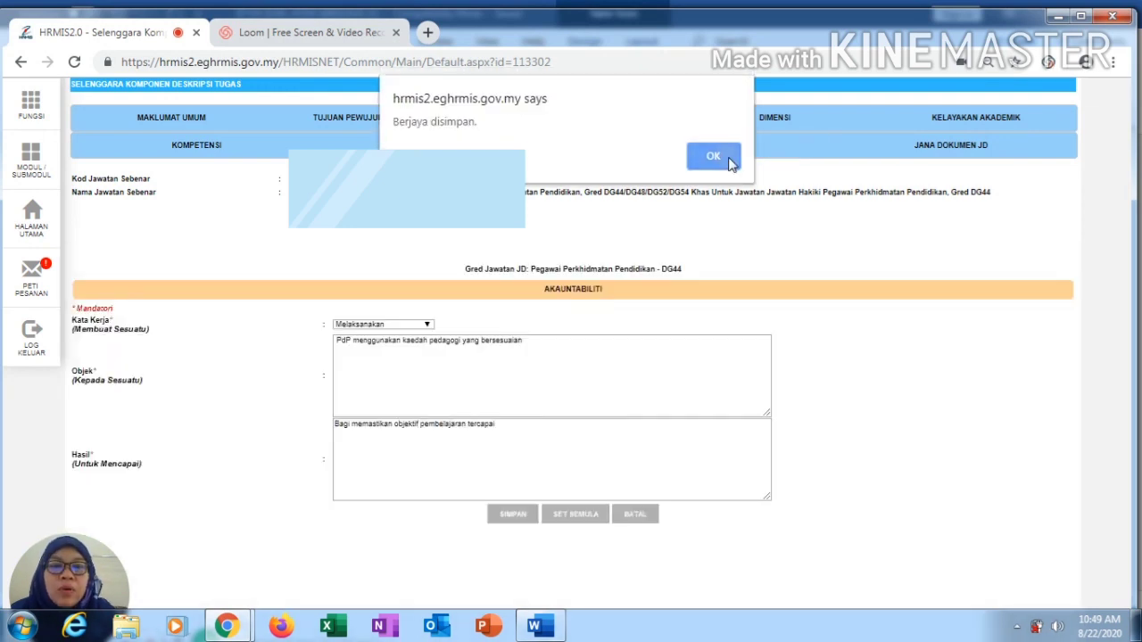
pyautogui.click(721, 160)
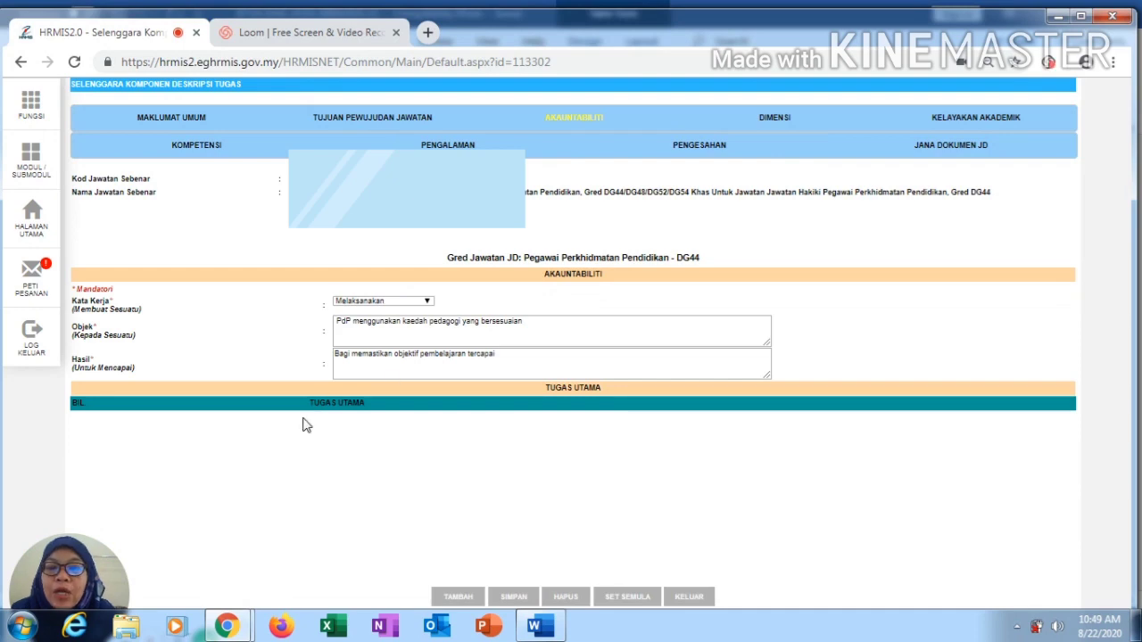
# Copy the DG44 Tugas Utama items a to e from the Word document and return to the HRMIS form in Chrome
pyautogui.click(540, 627)
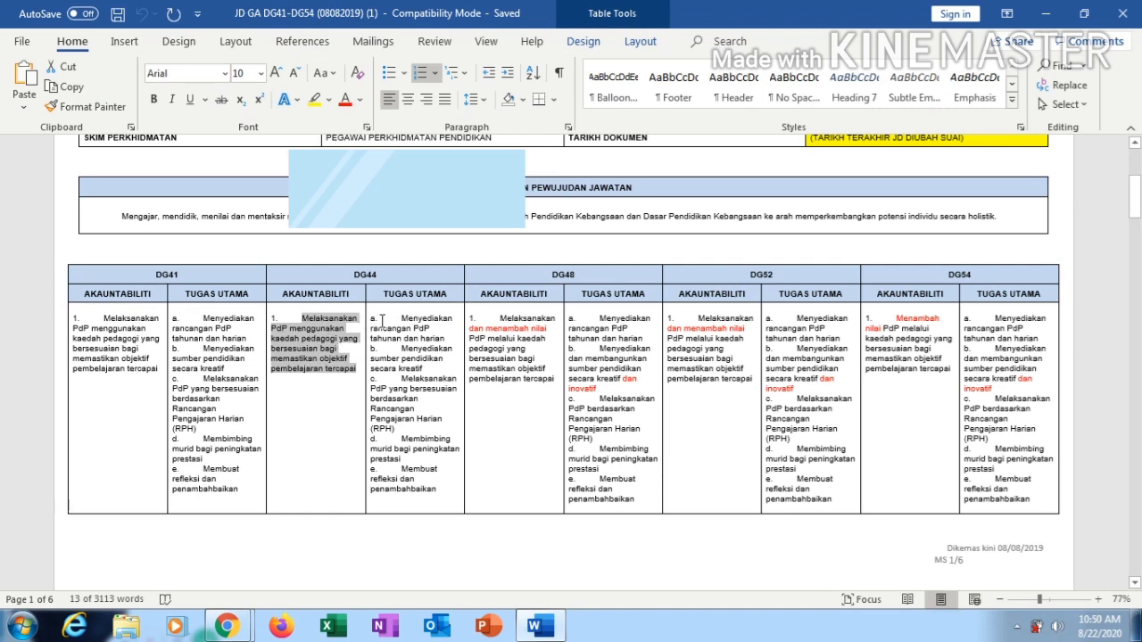
pyautogui.moveTo(400, 319); pyautogui.dragTo(448, 505)
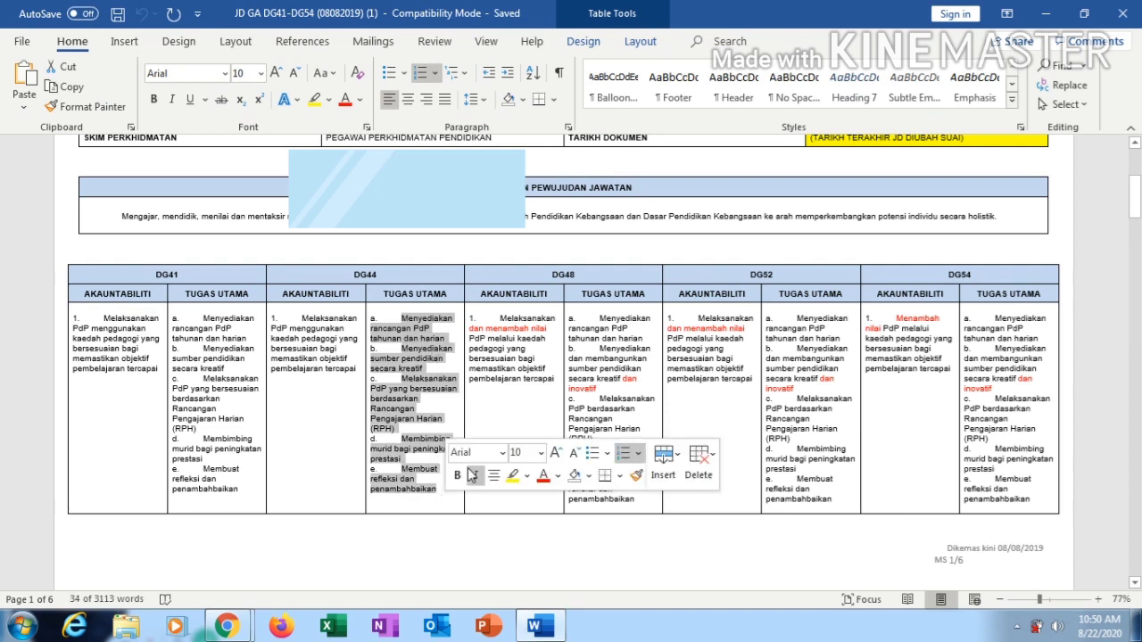
pyautogui.rightClick(403, 373)
pyautogui.press('Escape')
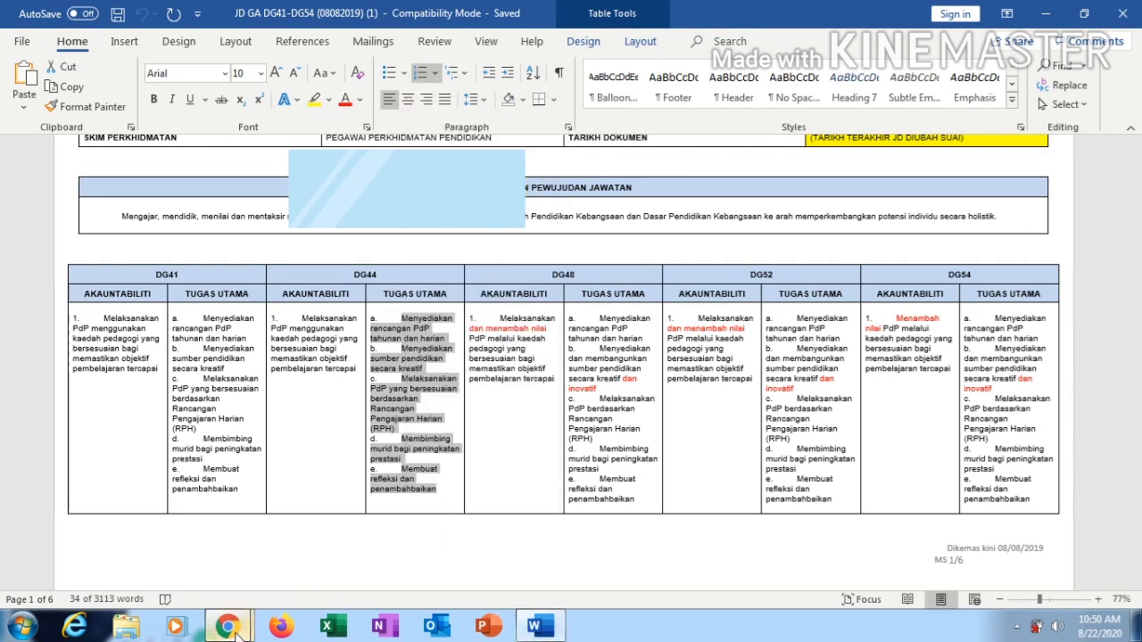
pyautogui.moveTo(227, 627)
pyautogui.click(169, 561)
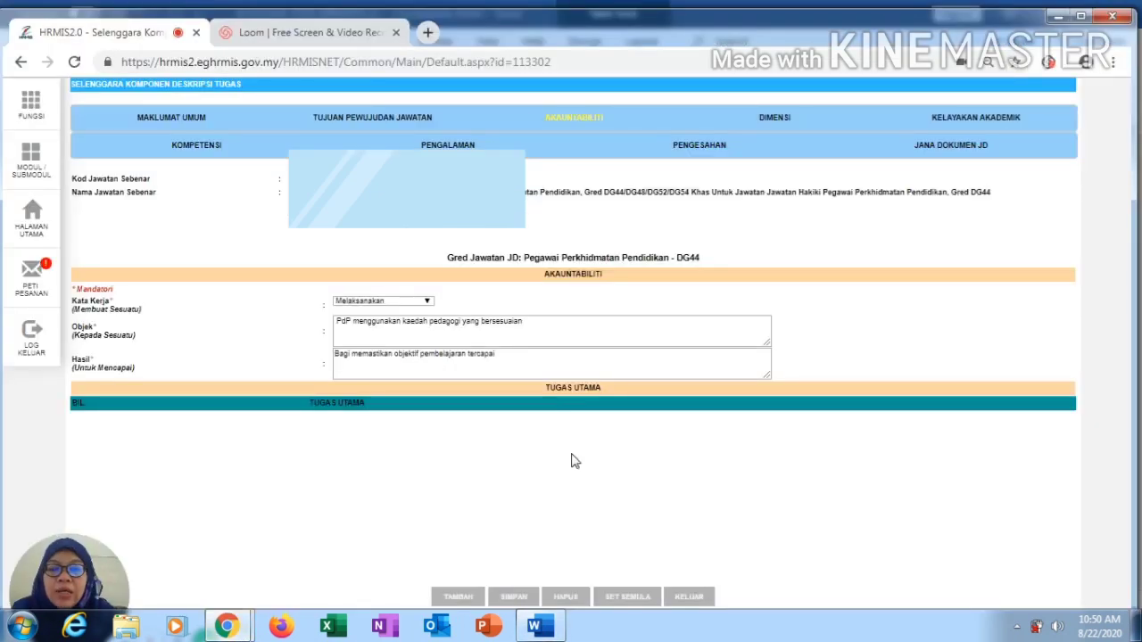
# Add a first Tugas Utama row and paste the copied duties a to e into it
pyautogui.click(453, 602)
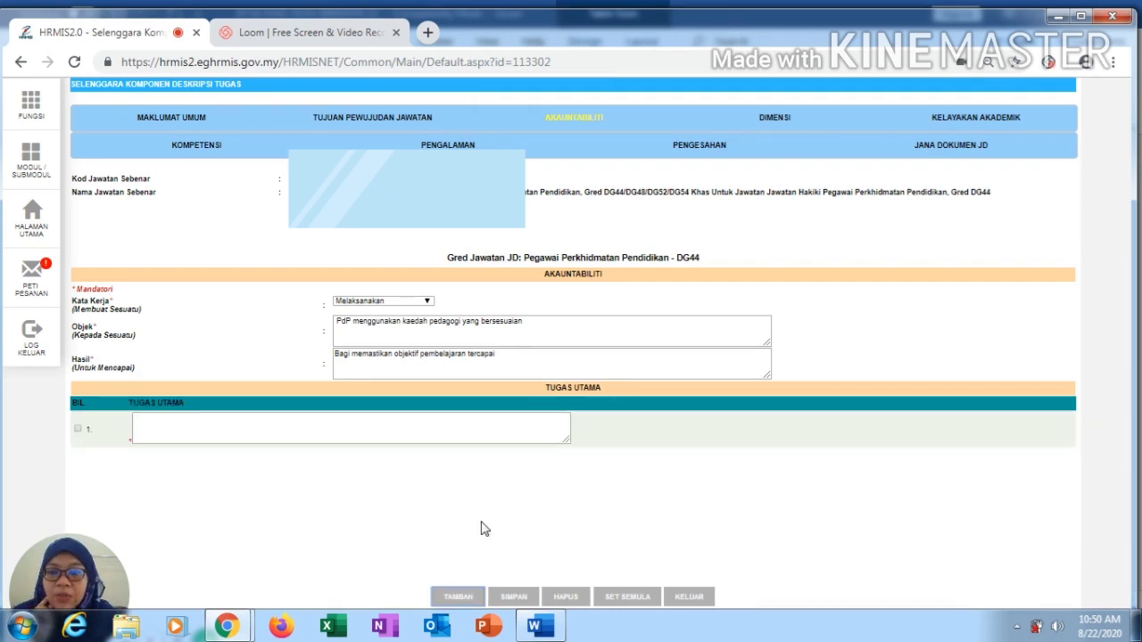
pyautogui.click(188, 419)
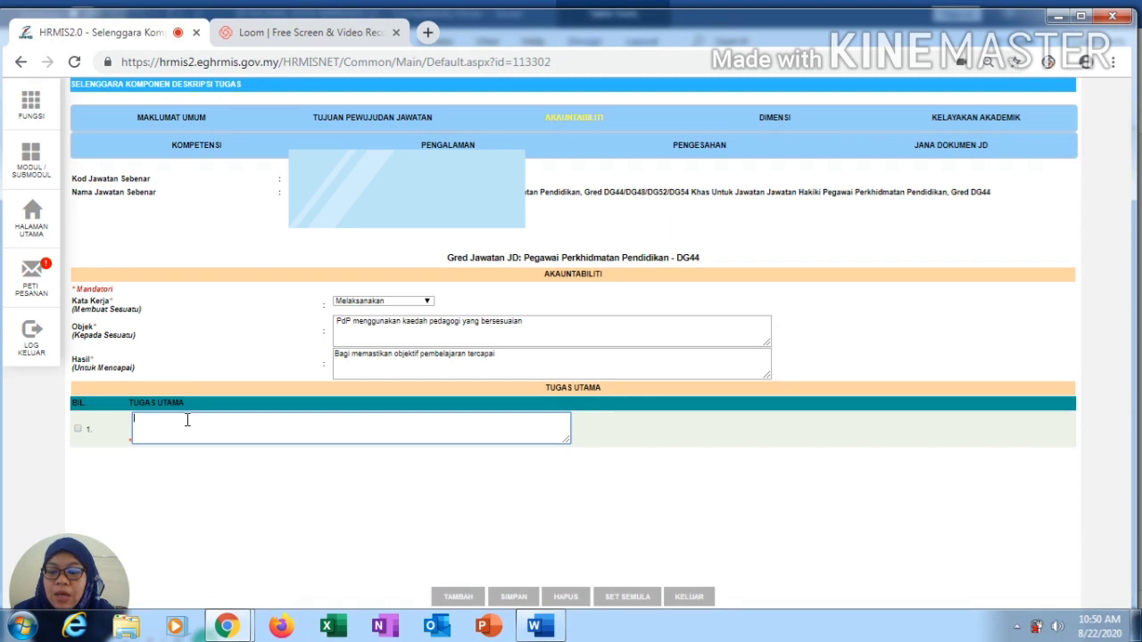
pyautogui.hotkey('ctrl', 'v')
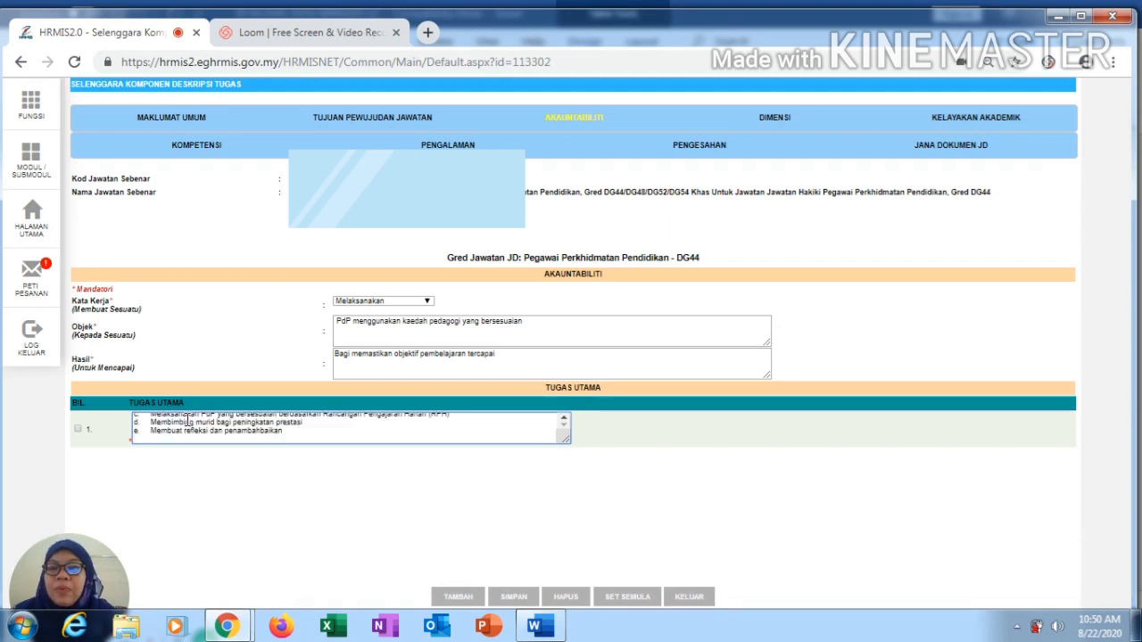
pyautogui.scroll(2, 348, 438)
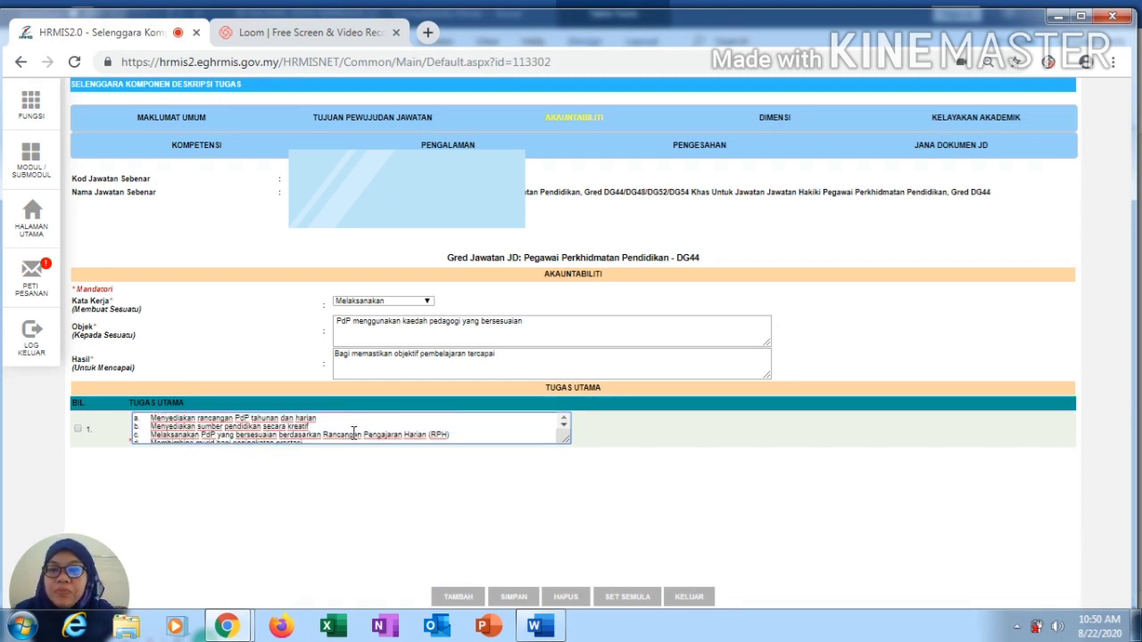
pyautogui.scroll(-2, 354, 431)
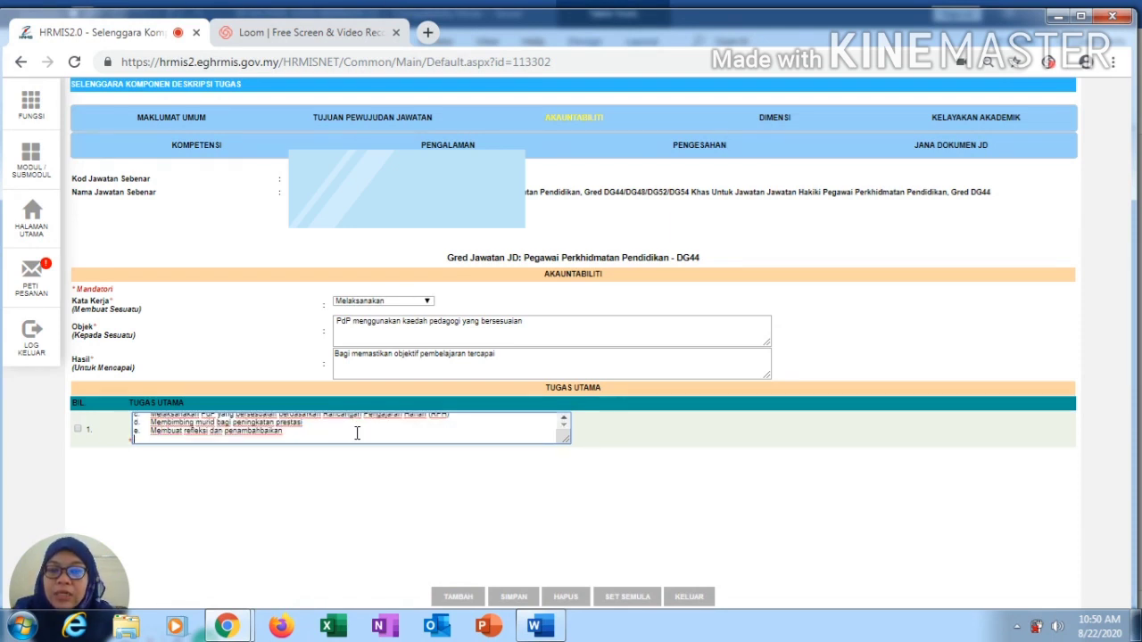
# Add four more empty rows to the Tugas Utama list
pyautogui.click(454, 605)
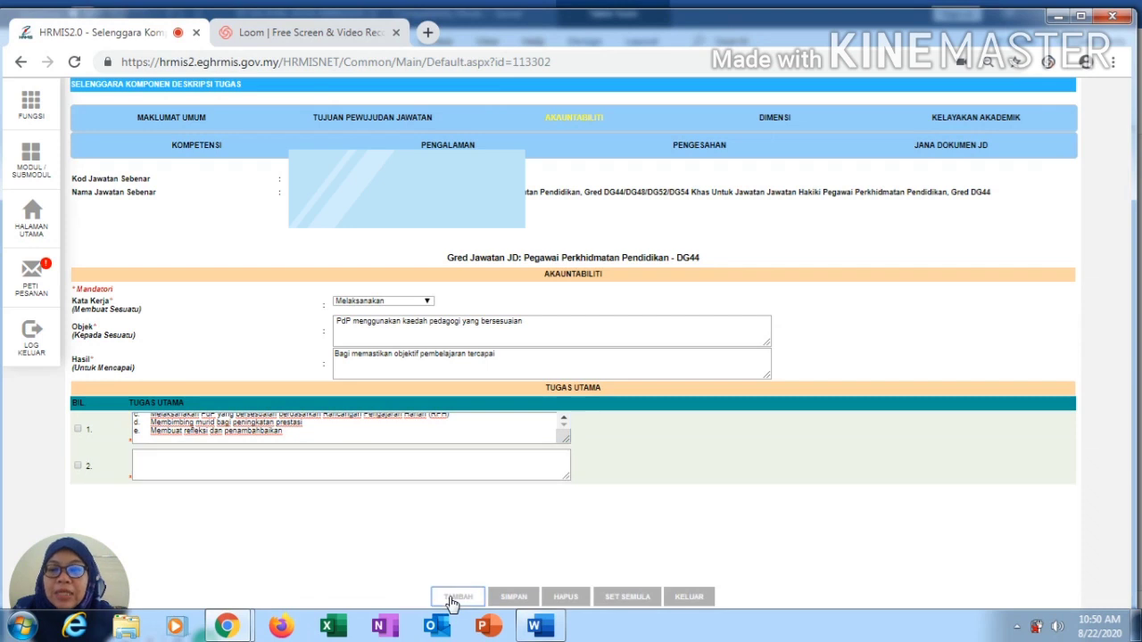
pyautogui.click(453, 604)
pyautogui.click(453, 603)
pyautogui.click(453, 603)
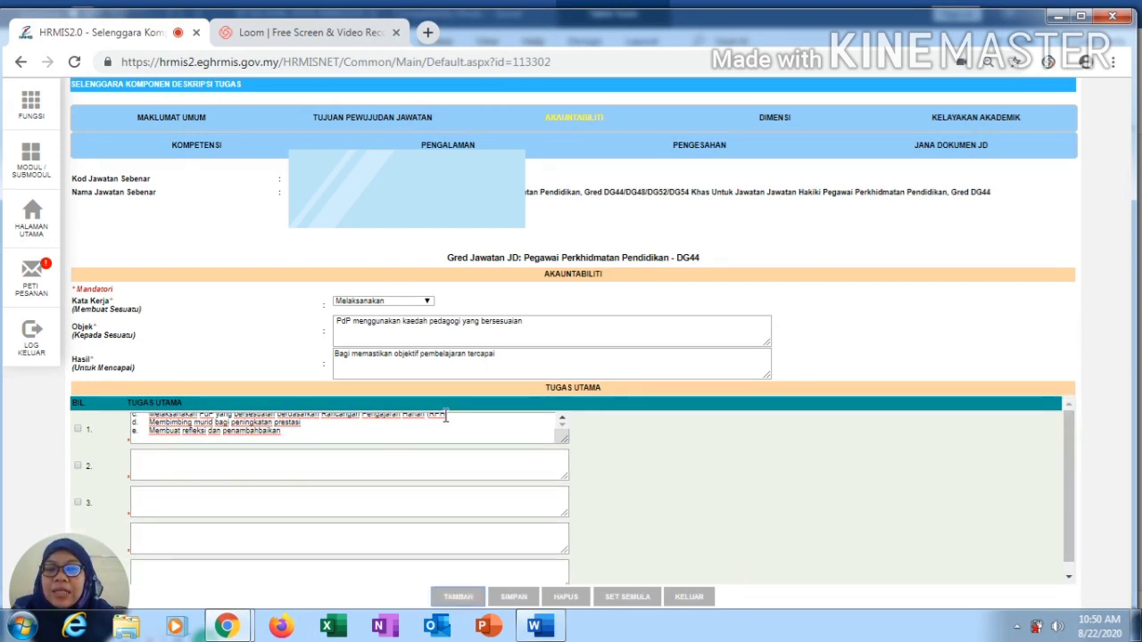
# Move the text from "Menyediakan sumber pendidikan secara kreatif" onward out of Tugas Utama row 1 into row 2
pyautogui.scroll(2, 438, 427)
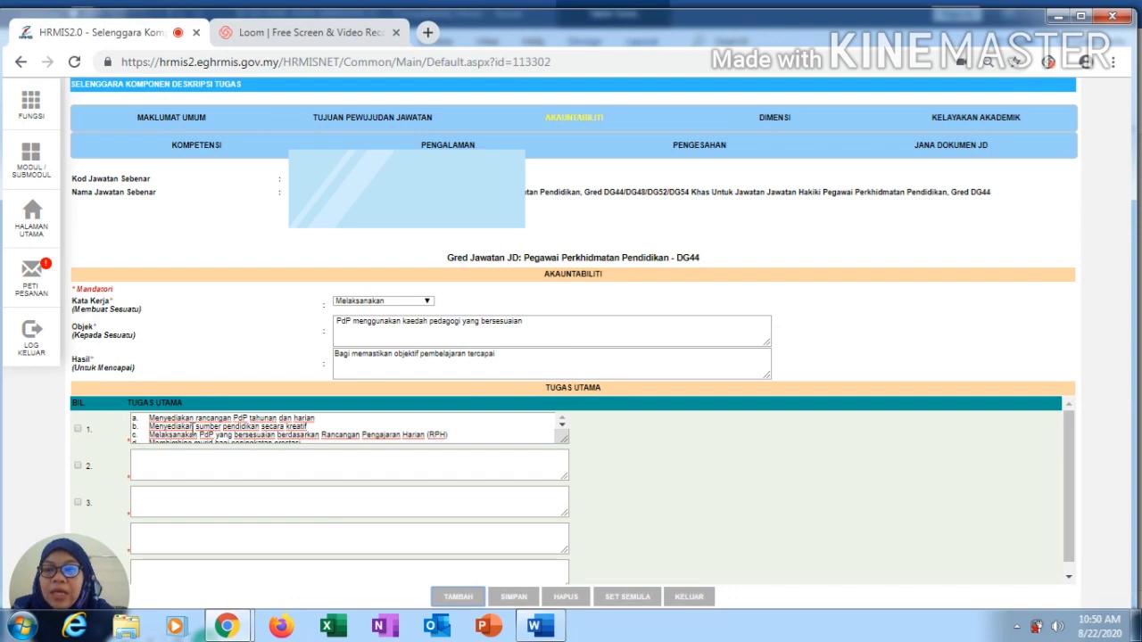
pyautogui.moveTo(149, 428); pyautogui.dragTo(244, 439)
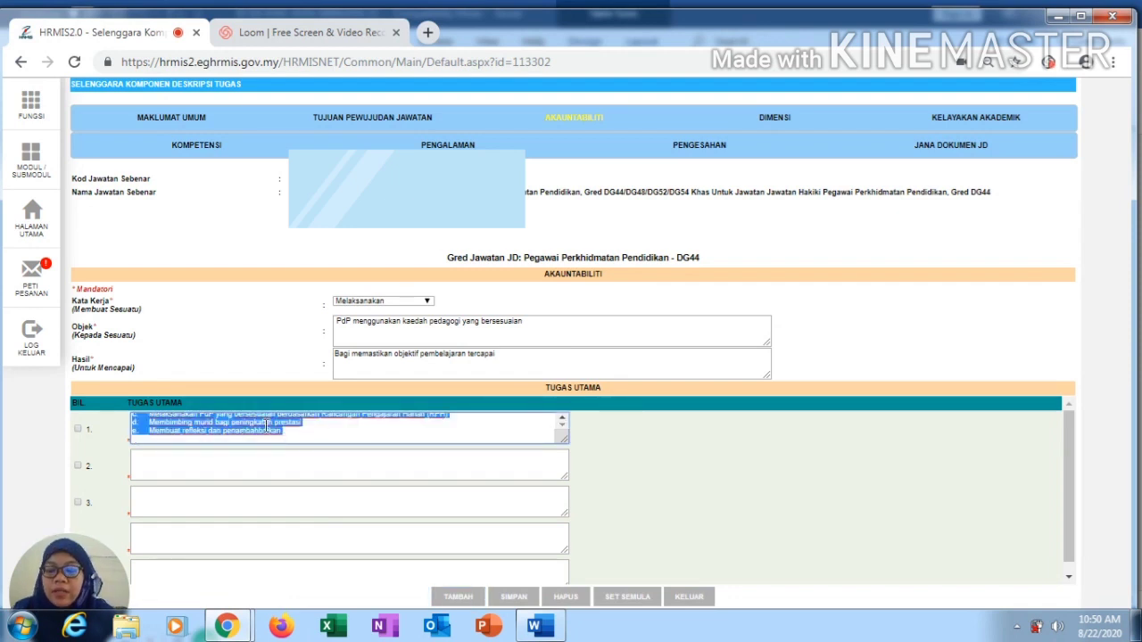
pyautogui.press('BackSpace')
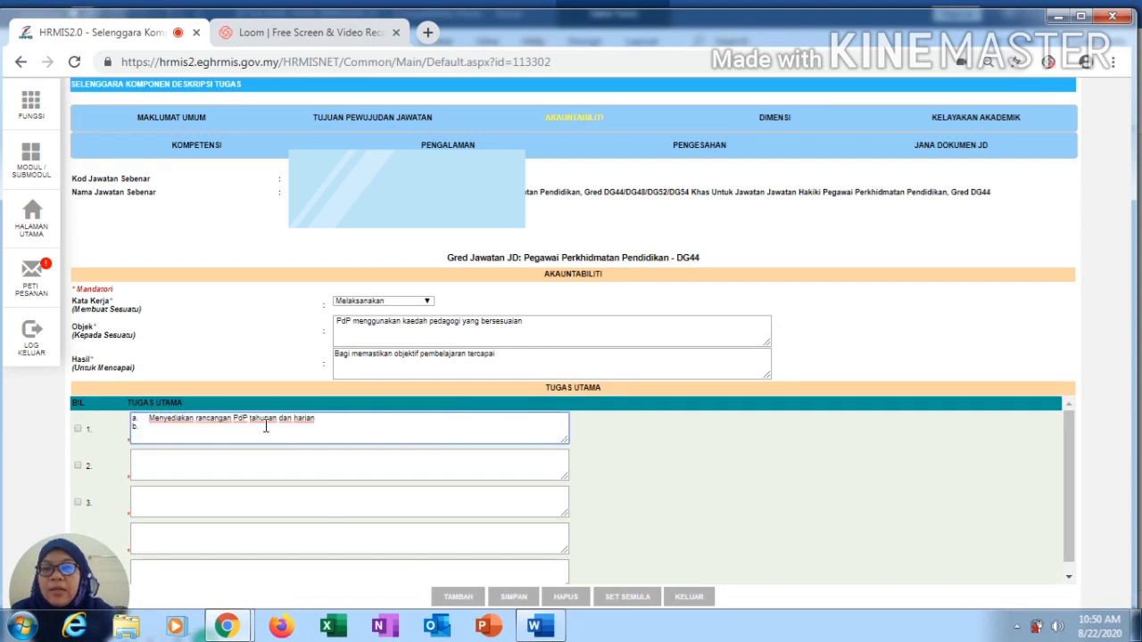
pyautogui.click(204, 457)
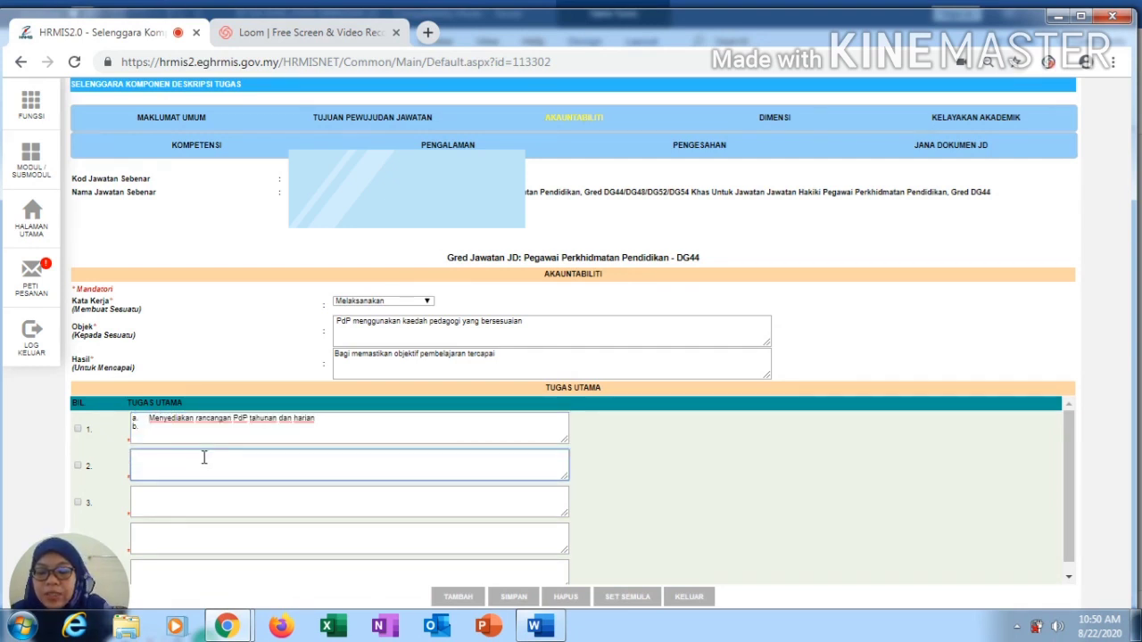
pyautogui.hotkey('ctrl', 'v')
# Move the text from "Melaksanakan PdP yang bersesuaian" onward out of Tugas Utama row 2 into row 3
pyautogui.scroll(2, 203, 459)
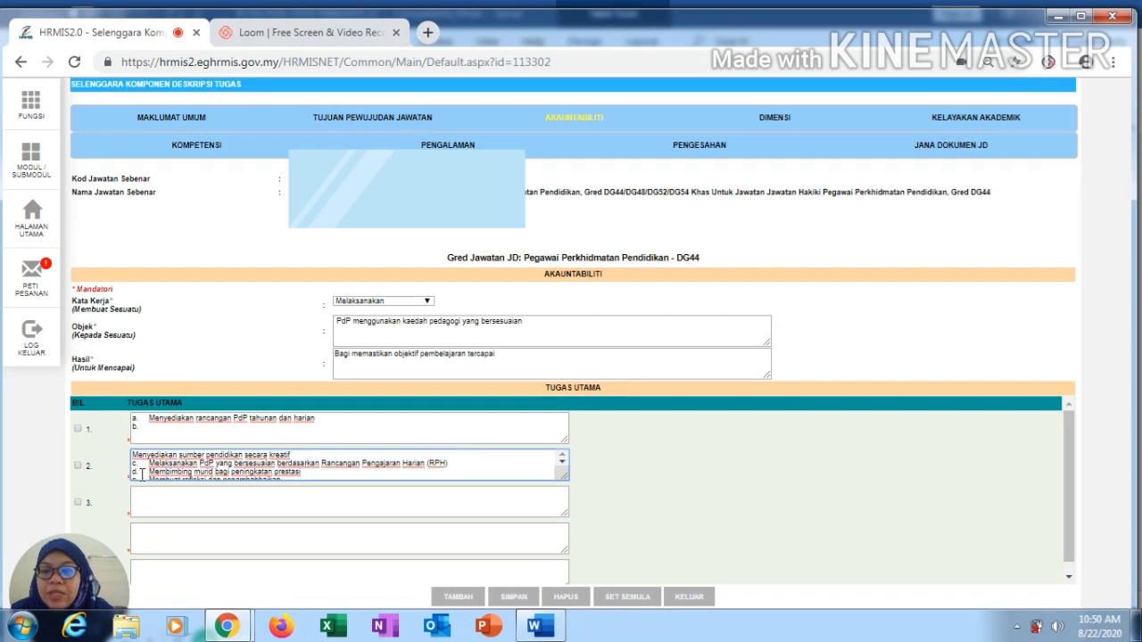
pyautogui.moveTo(149, 464); pyautogui.dragTo(307, 479)
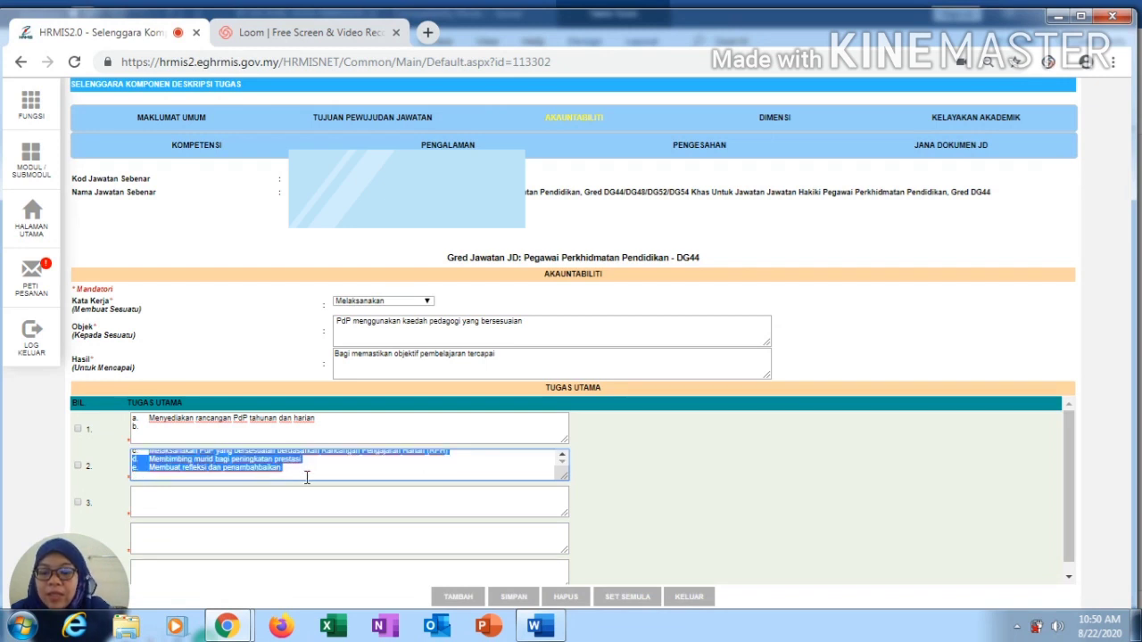
pyautogui.hotkey('ctrl', 'x')
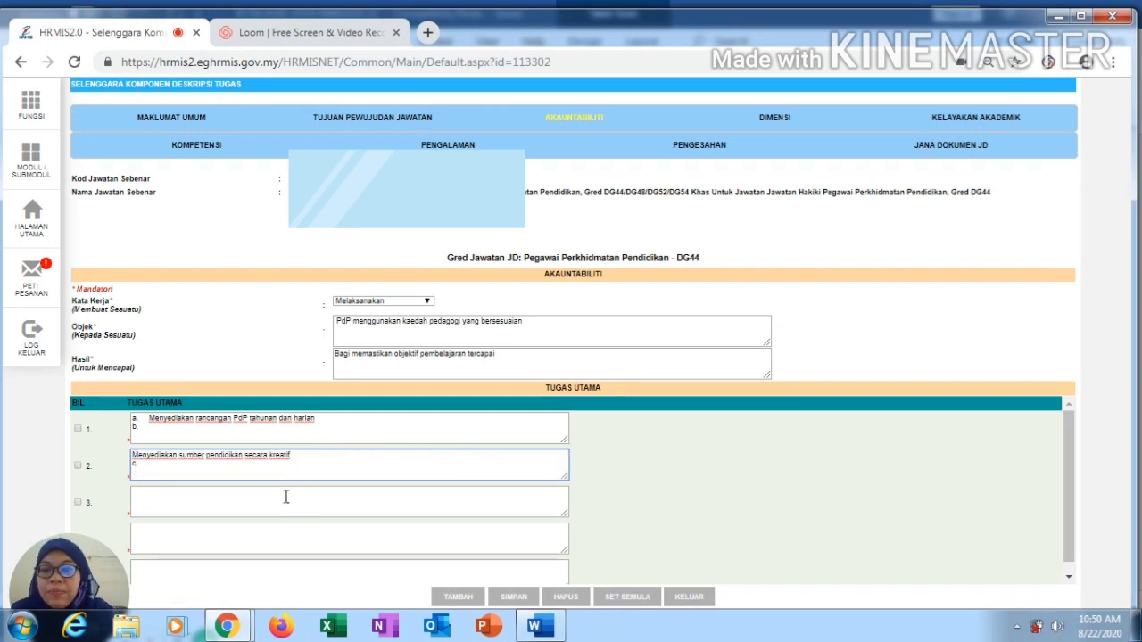
pyautogui.click(286, 497)
pyautogui.hotkey('ctrl', 'v')
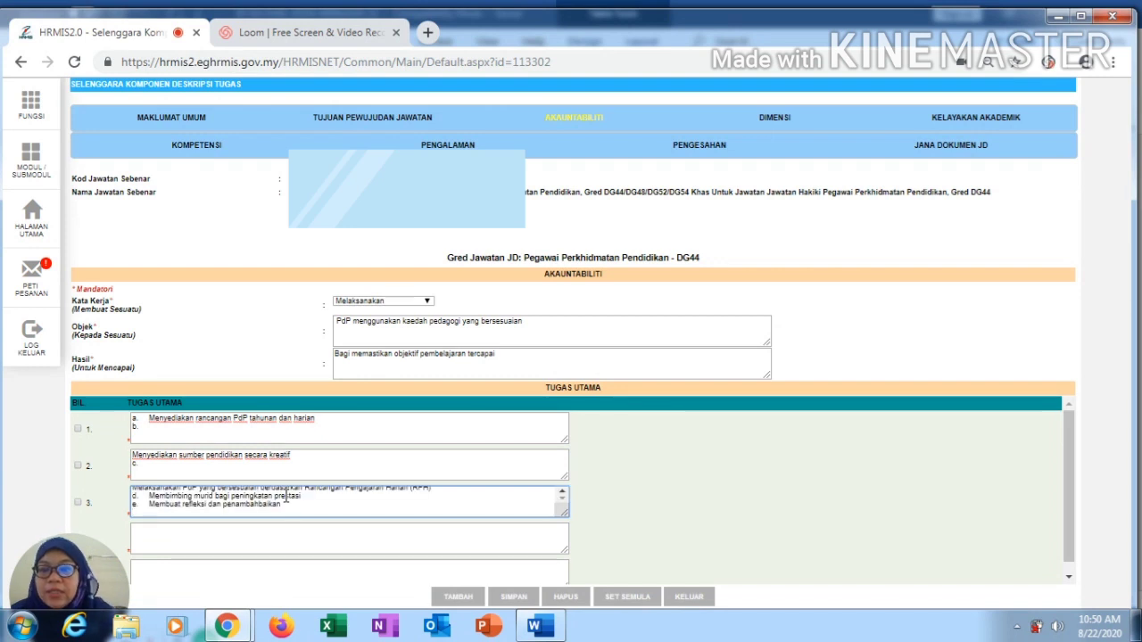
# Move the text from "Membimbing murid bagi peningkatan prestasi" onward out of Tugas Utama row 3 into row 4
pyautogui.hotkey('ctrl', 'a')
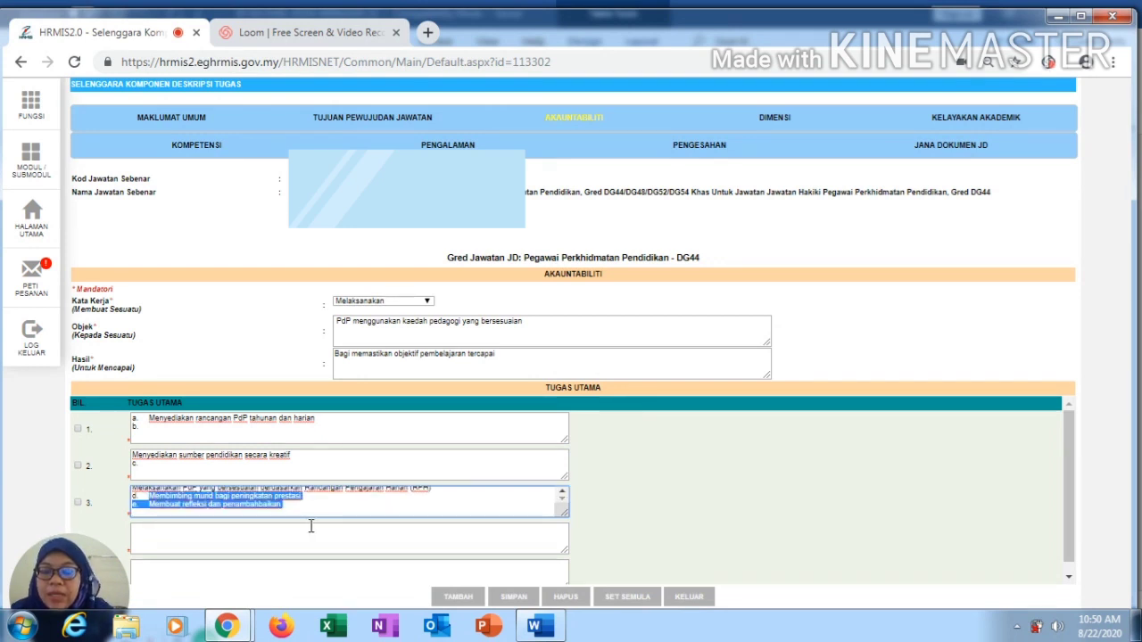
pyautogui.hotkey('ctrl', 'x')
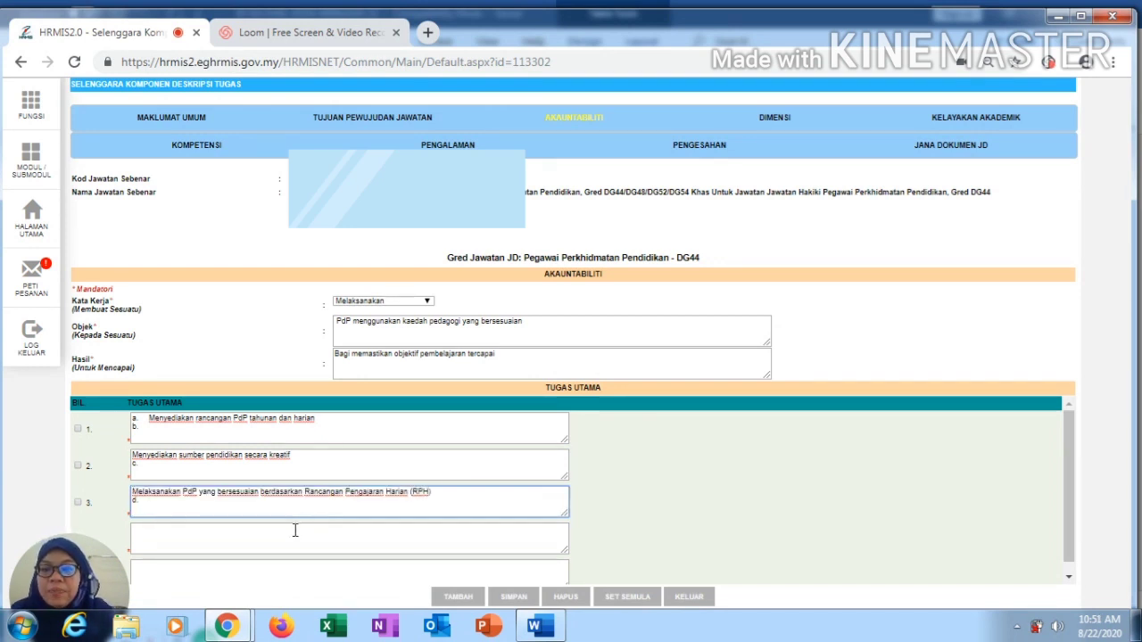
pyautogui.click(288, 535)
pyautogui.hotkey('ctrl', 'v')
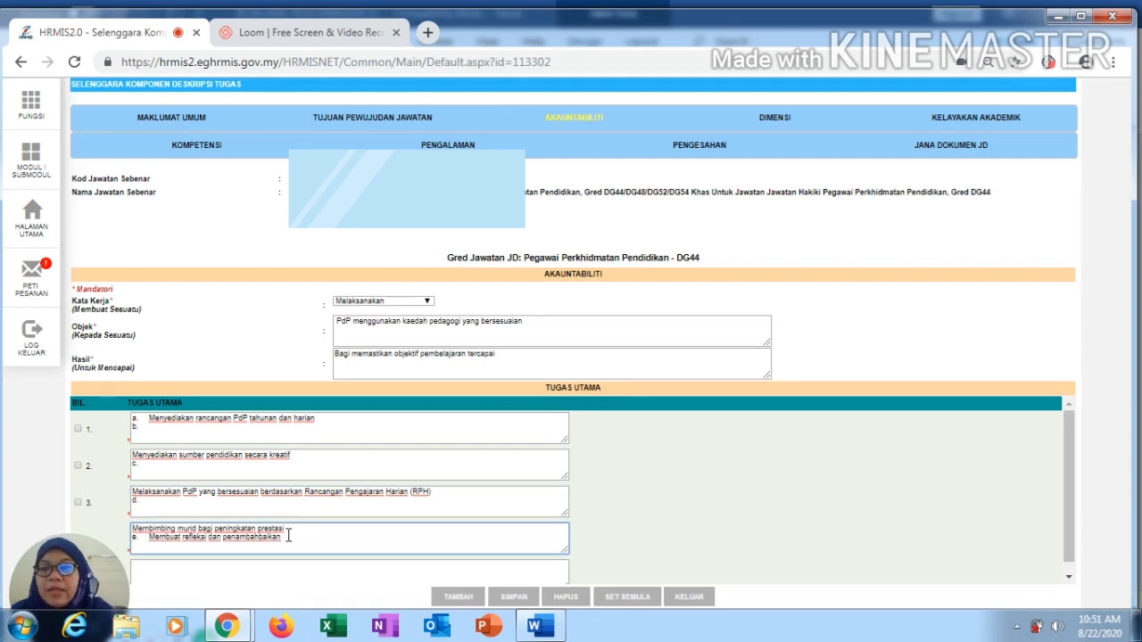
# Move "Membuat refleksi dan penambahbaikan" out of Tugas Utama row 4 into row 5
pyautogui.moveTo(148, 538); pyautogui.dragTo(299, 548)
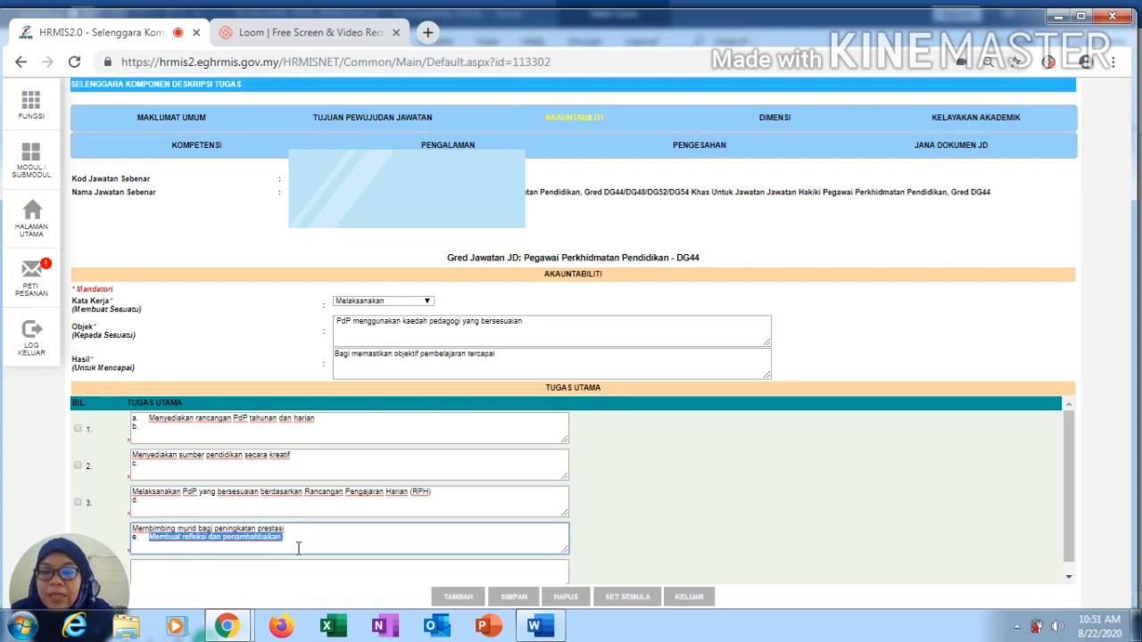
pyautogui.press('BackSpace')
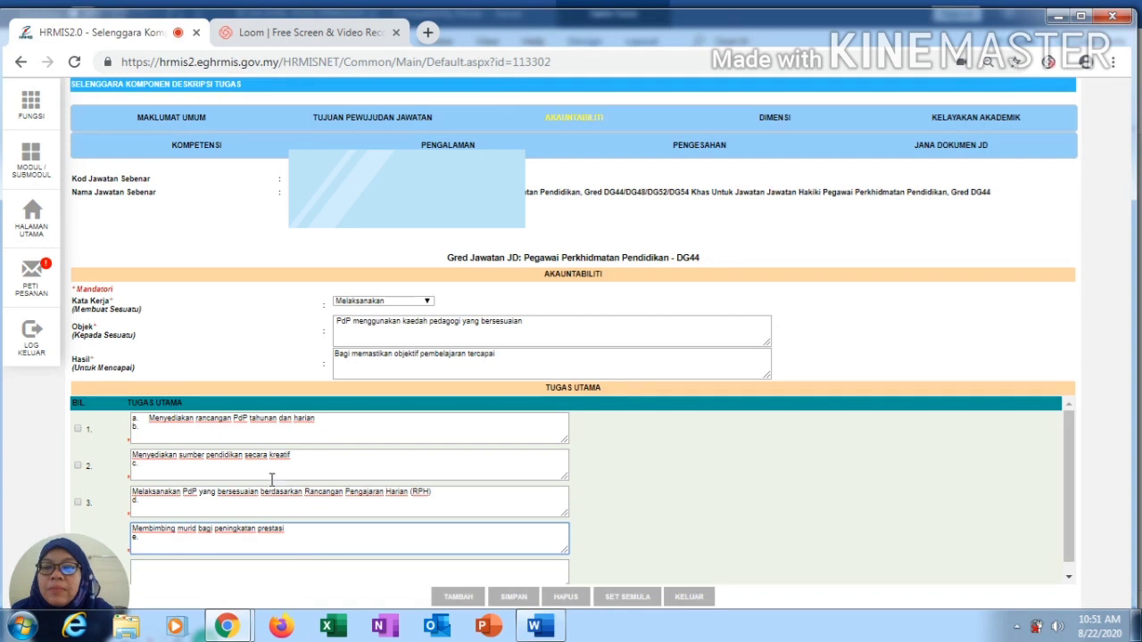
pyautogui.scroll(-1, 273, 483)
pyautogui.click(210, 558)
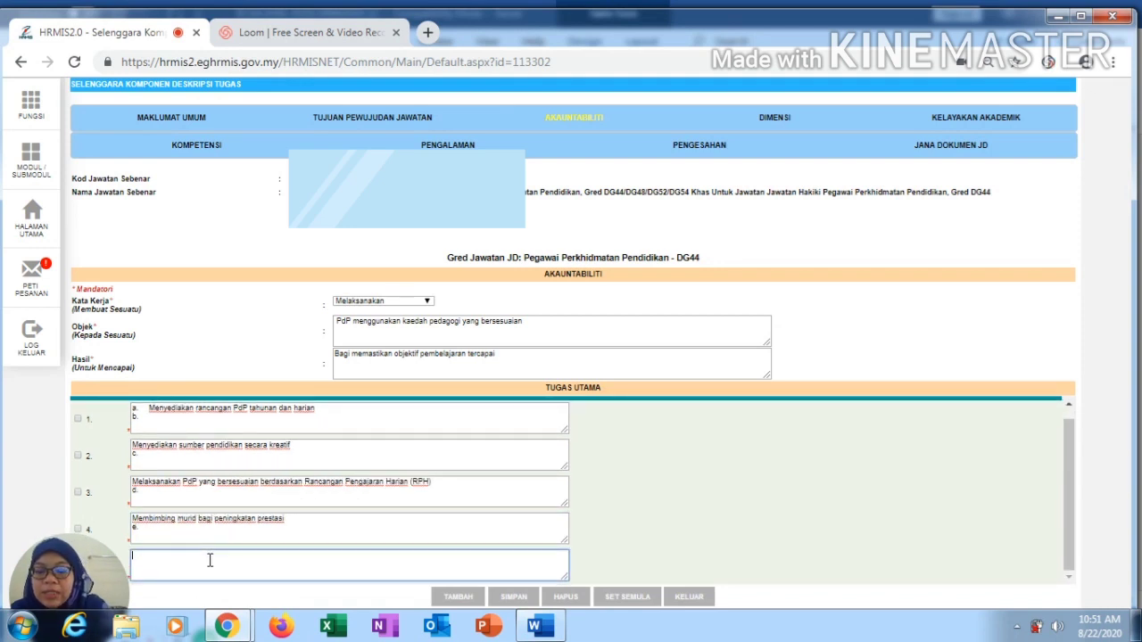
pyautogui.hotkey('ctrl', 'v')
pyautogui.scroll(1, 210, 560)
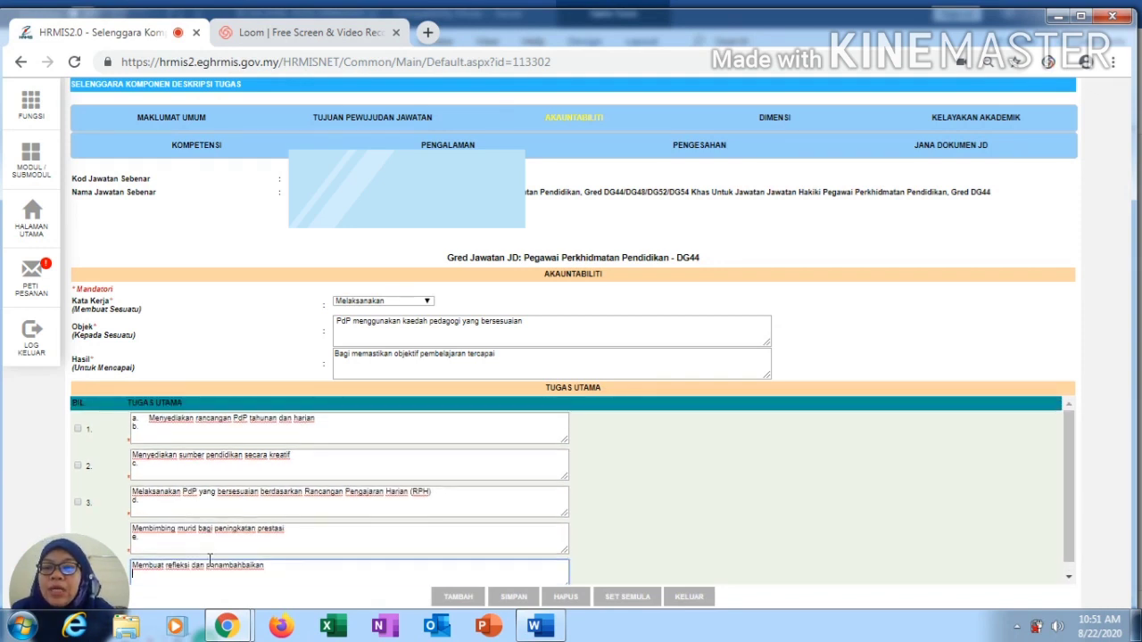
# Remove the leftover list letters a to e and the extra spacing from Tugas Utama rows 1 to 4
pyautogui.click(139, 427)
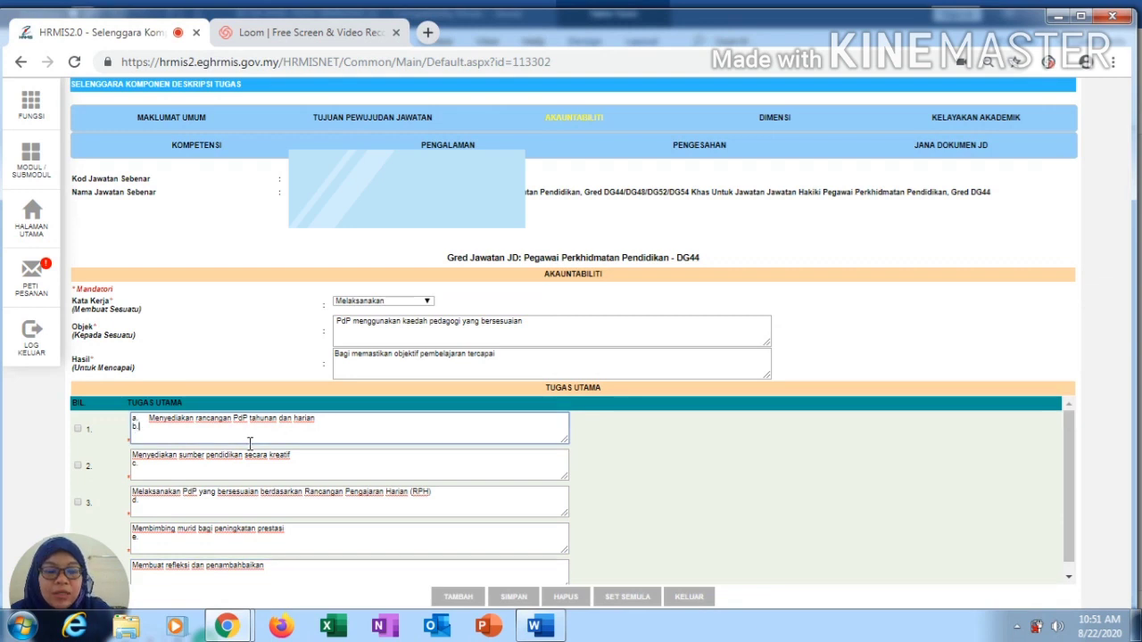
pyautogui.click(148, 418)
pyautogui.press('BackSpace')
pyautogui.press('BackSpace')
pyautogui.press('BackSpace')
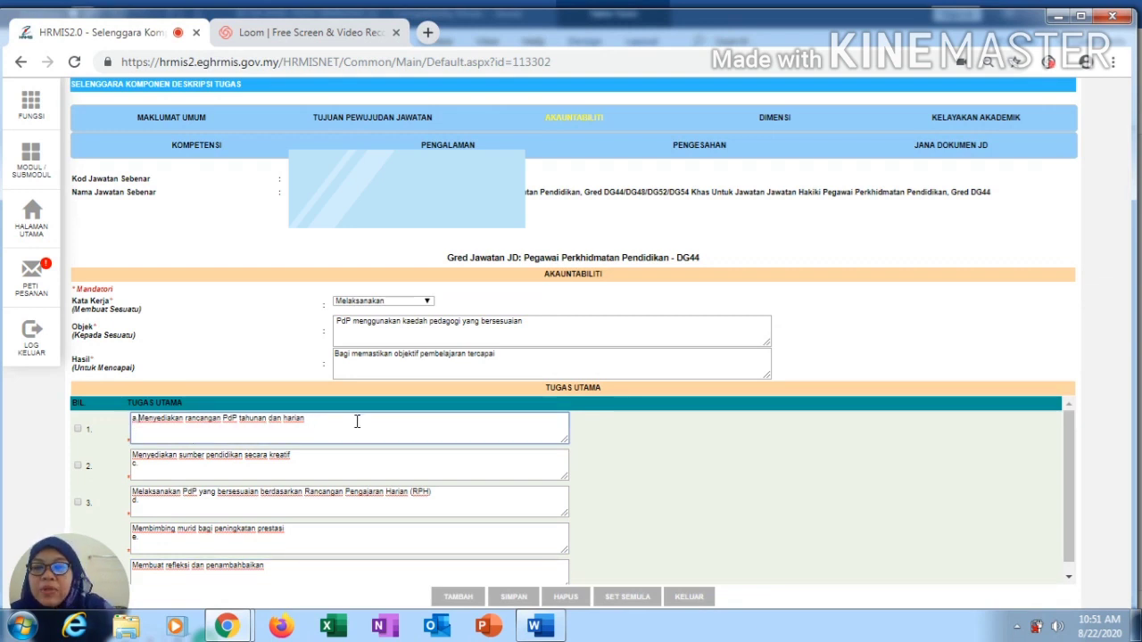
pyautogui.click(147, 465)
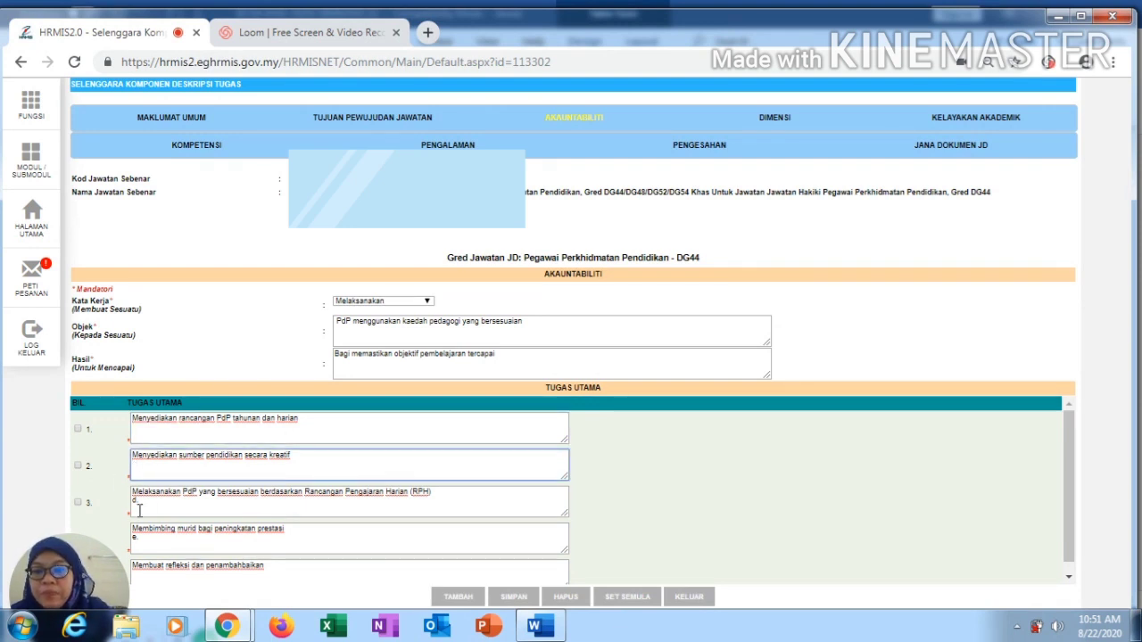
pyautogui.click(147, 507)
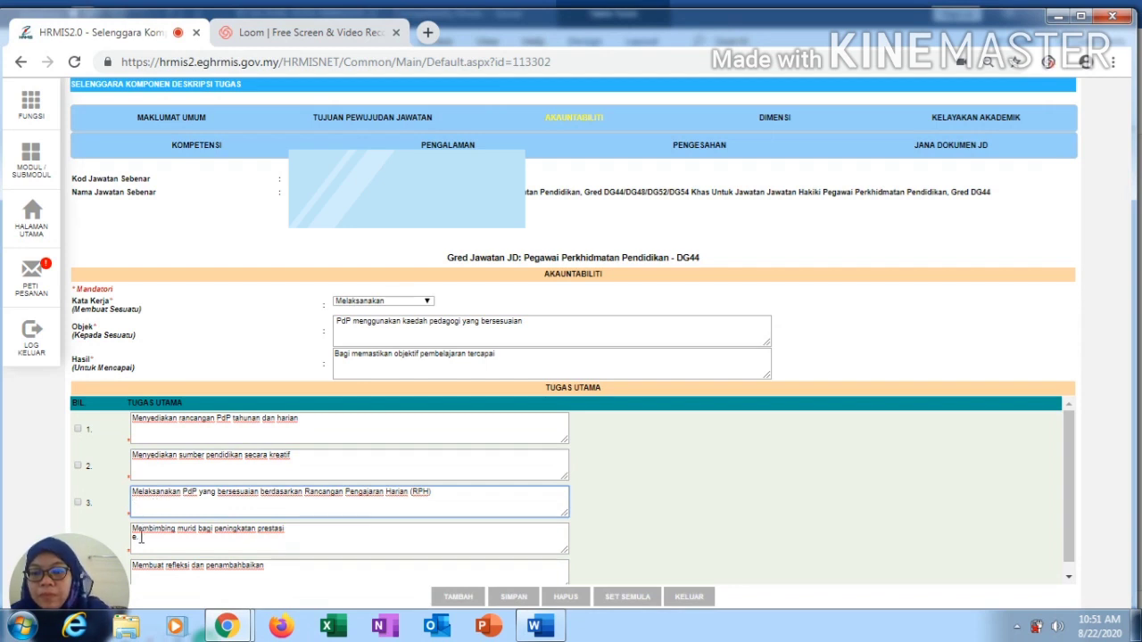
pyautogui.click(140, 537)
pyautogui.scroll(-1, 192, 535)
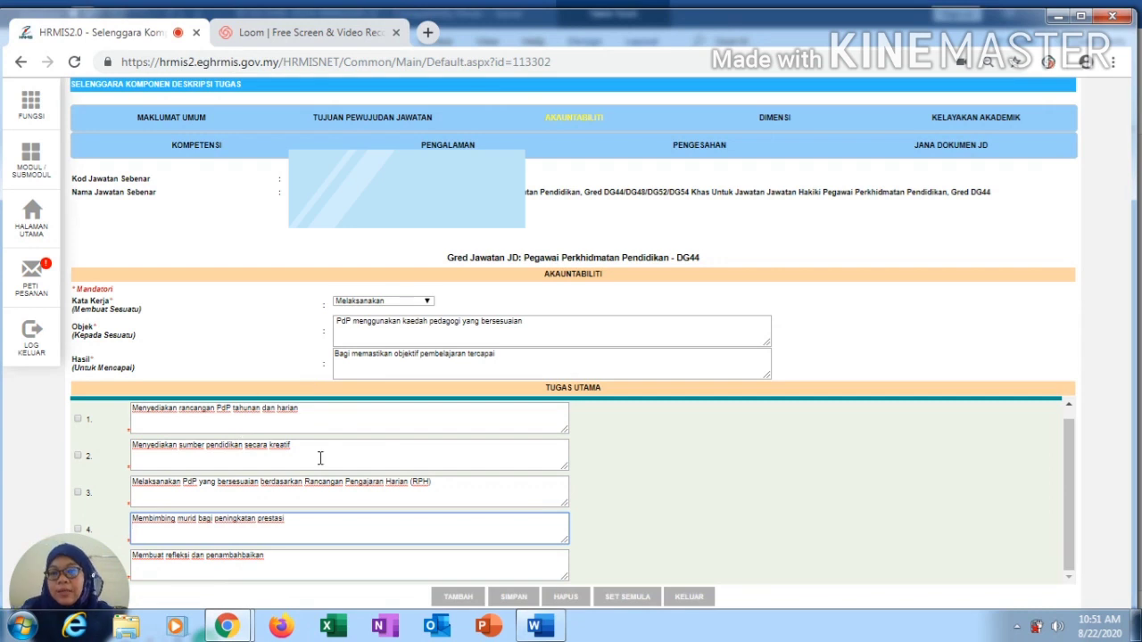
pyautogui.scroll(1, 312, 456)
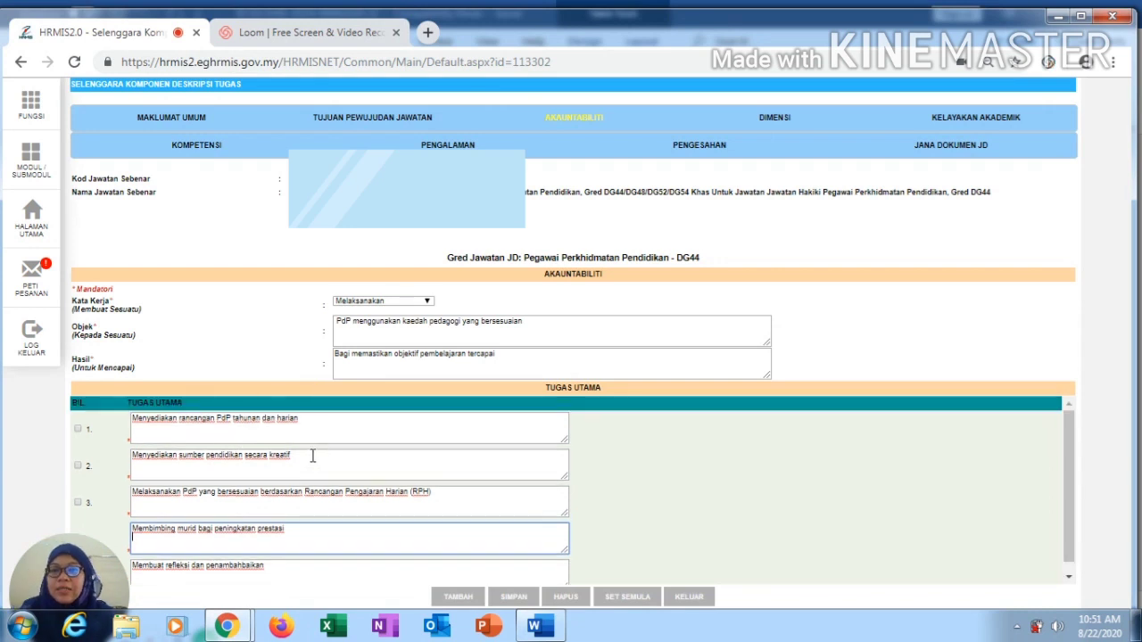
# Save the Akauntabiliti record with its Tugas Utama list and confirm the save
pyautogui.click(514, 597)
pyautogui.click(648, 158)
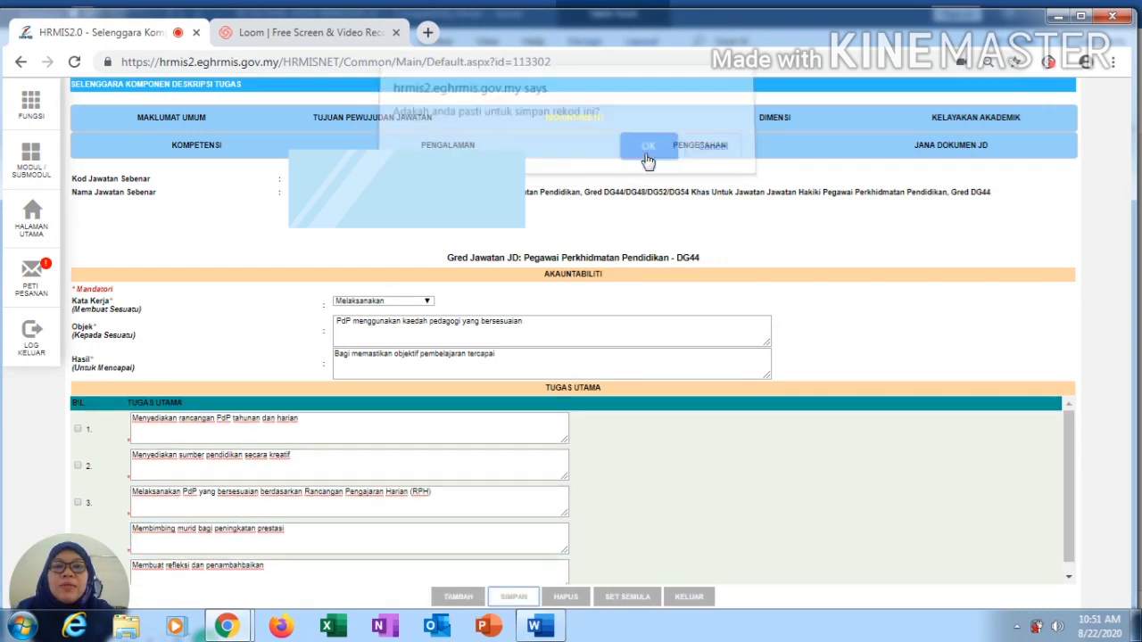
pyautogui.click(705, 159)
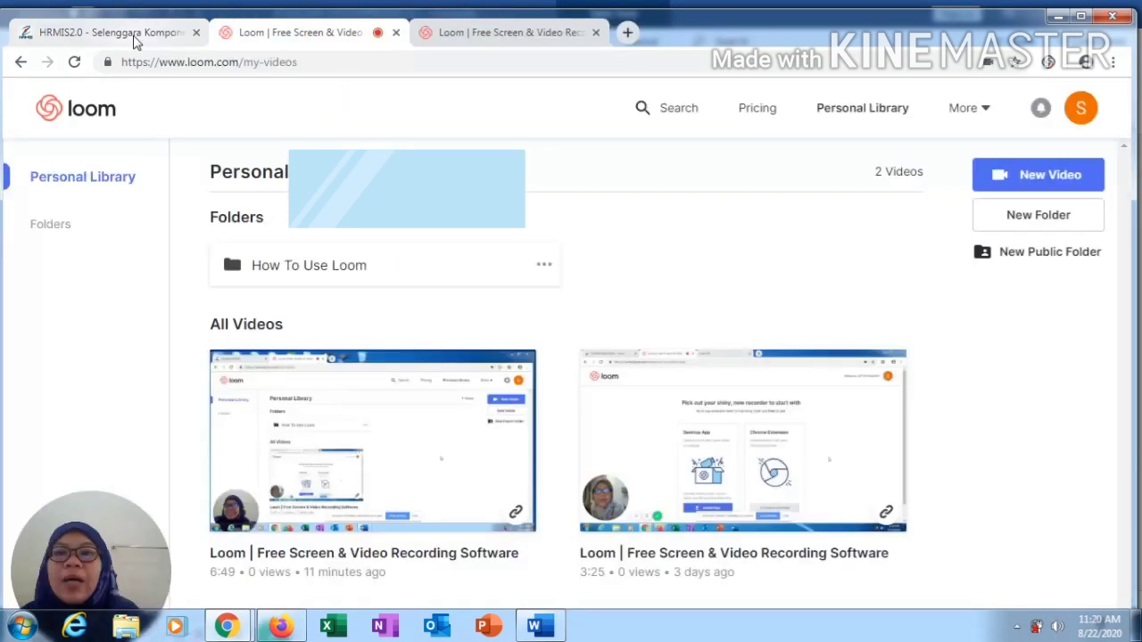
# Return to the HRMIS page and start a new entry in the Dimensi section
pyautogui.click(133, 36)
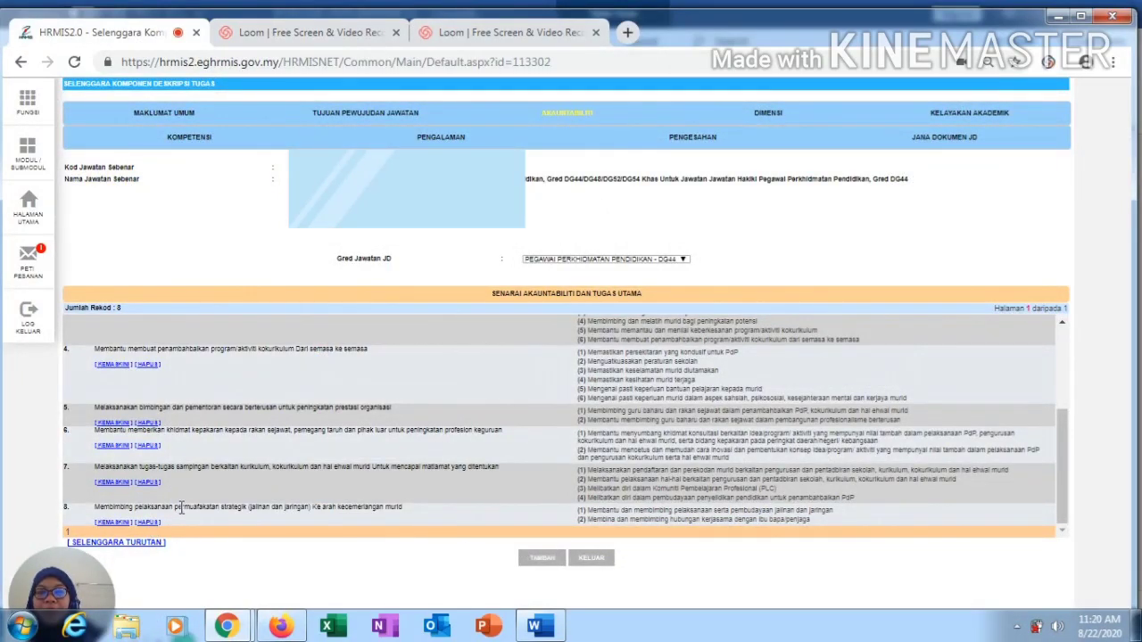
pyautogui.click(822, 121)
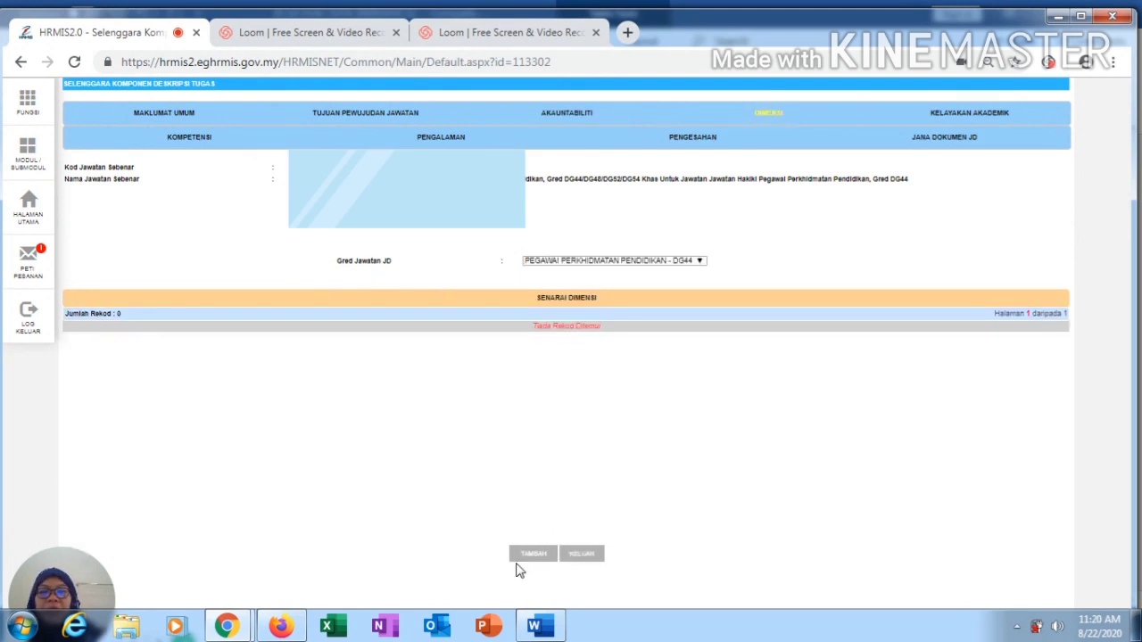
pyautogui.click(532, 557)
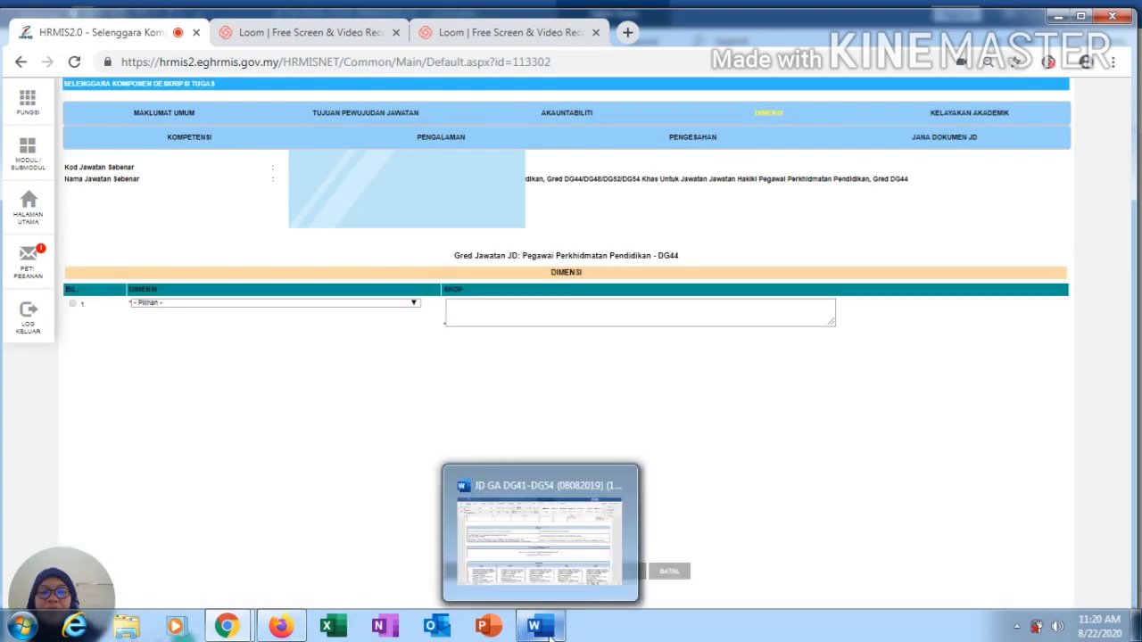
# Copy "Bilangan murid yang dipertanggungjawabkan bagi setiap kelas mata pelajaran:" from the Word document's Dimensi table and return to HRMIS
pyautogui.click(597, 555)
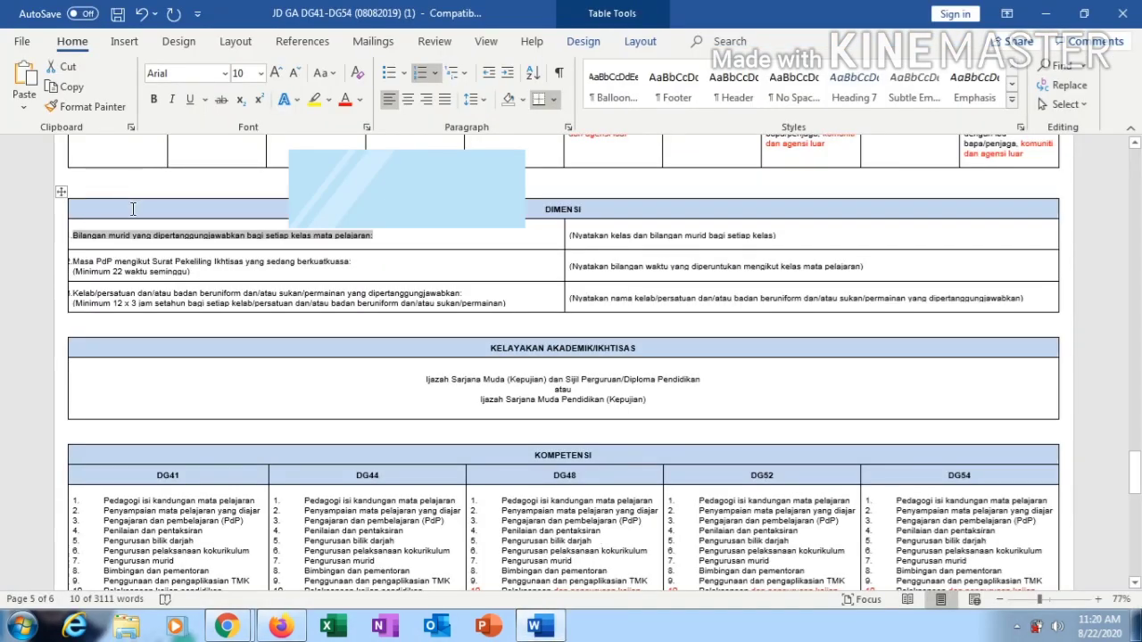
pyautogui.click(391, 235)
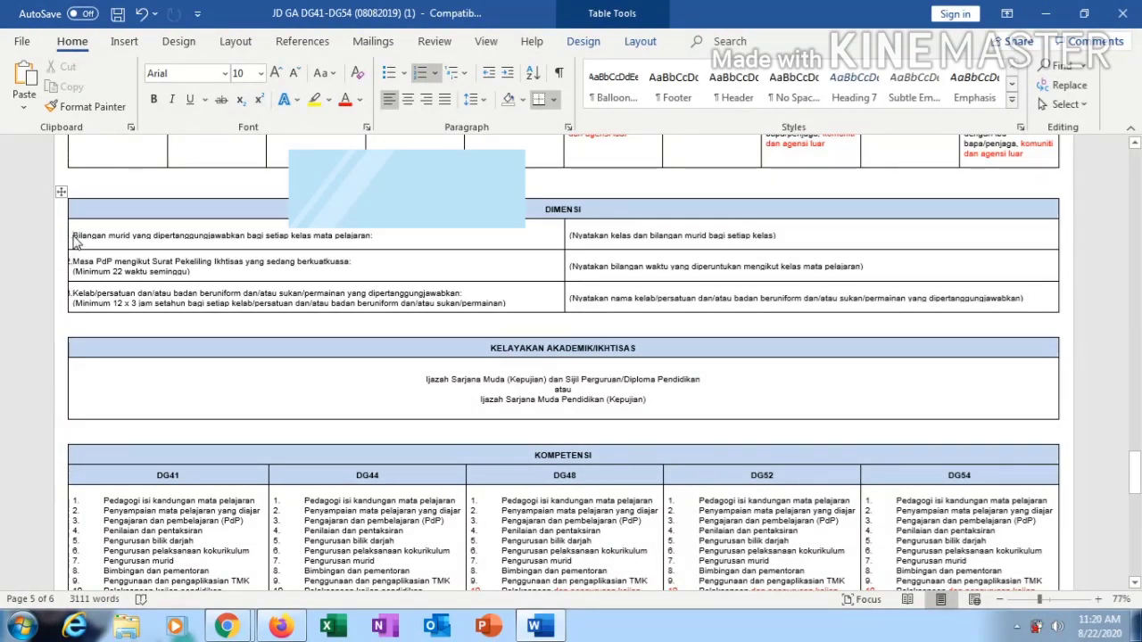
pyautogui.moveTo(75, 240); pyautogui.dragTo(390, 240)
pyautogui.rightClick(366, 235)
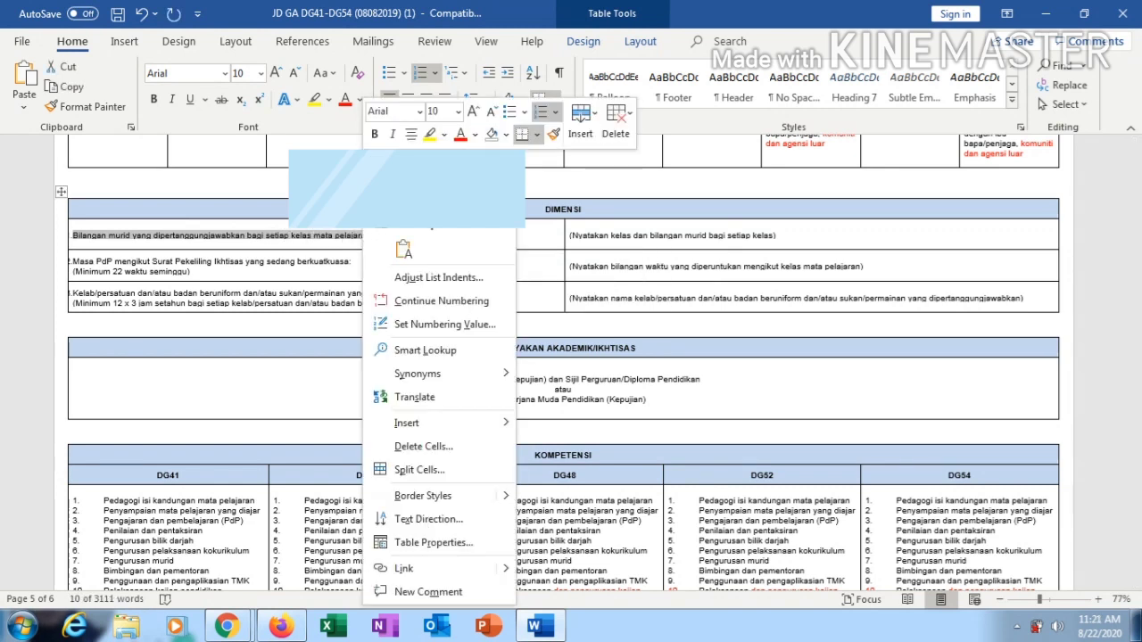
pyautogui.press('Escape')
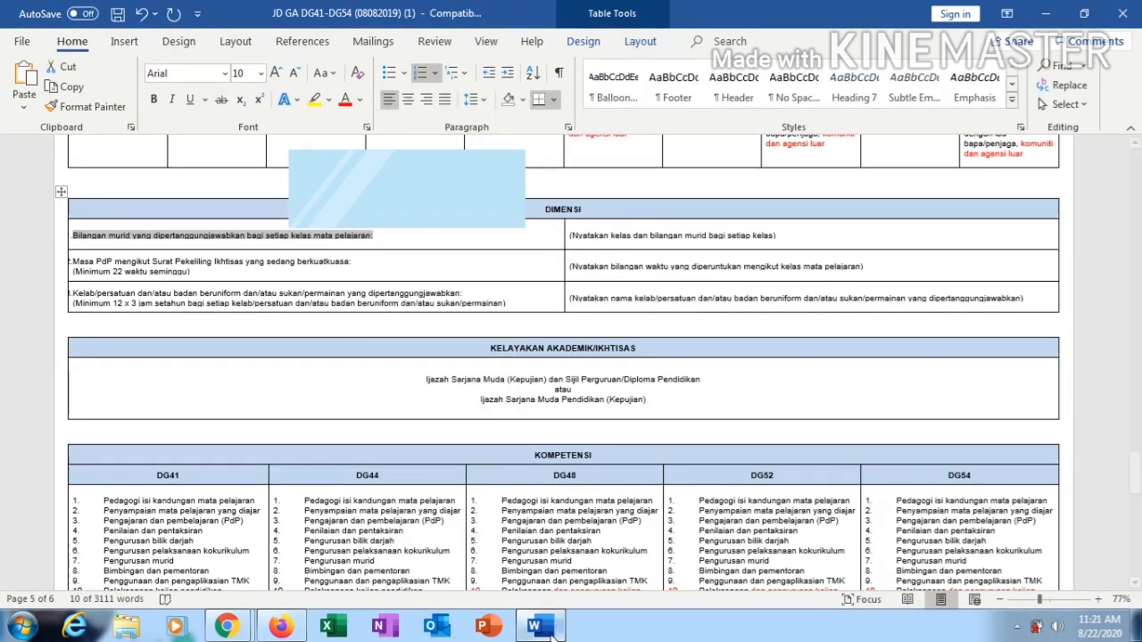
pyautogui.click(546, 629)
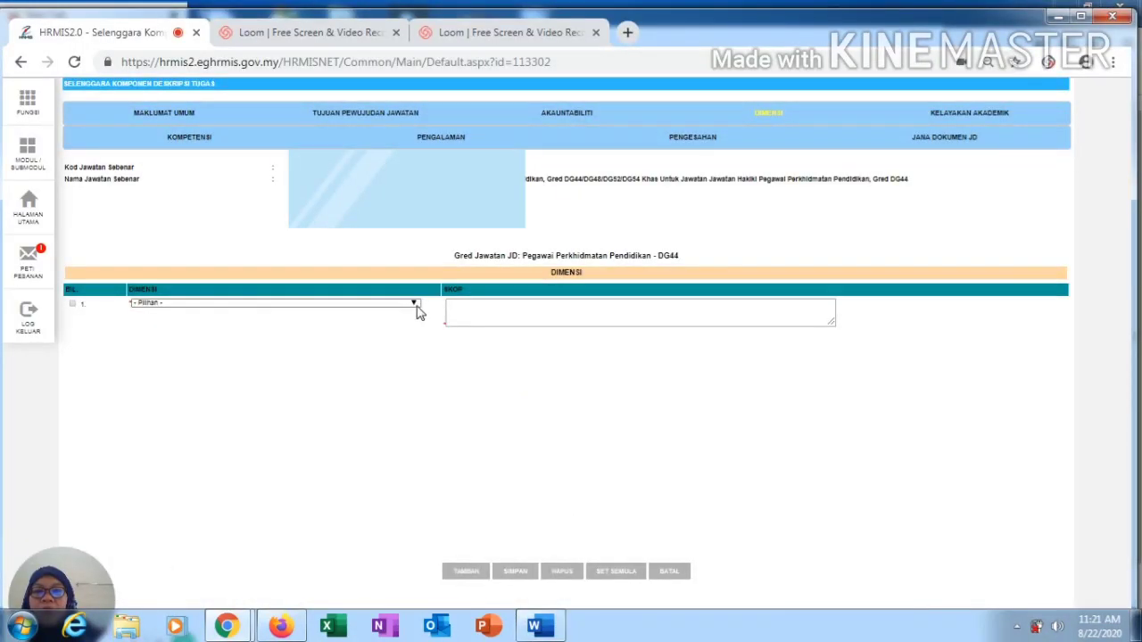
# Set the first dimension to Lain-lain and paste the copied pupil-count description without its leading number
pyautogui.click(416, 304)
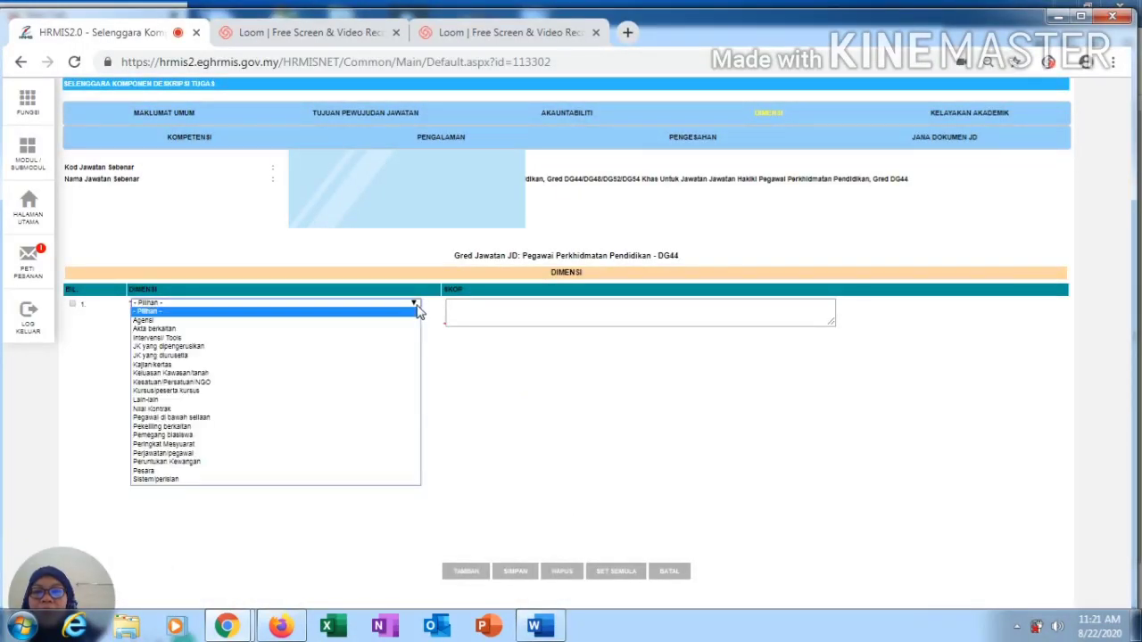
pyautogui.click(206, 400)
pyautogui.click(188, 324)
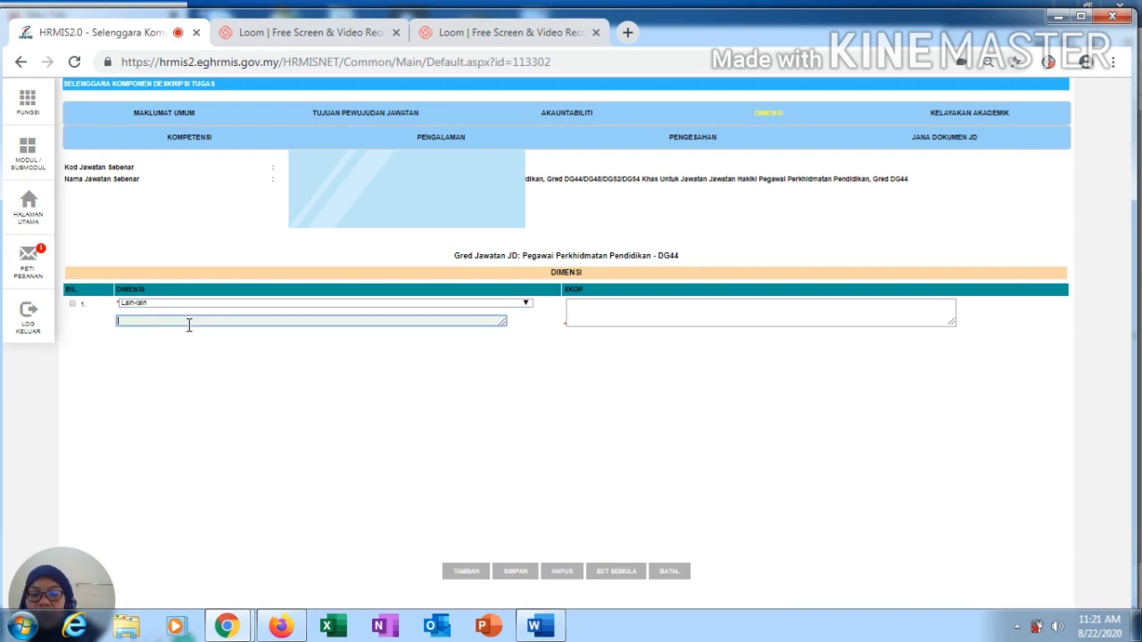
pyautogui.write('1.\tBilangan murid yang dipertanggungjawabkan bagi setiap kelas mata pelajaran.')
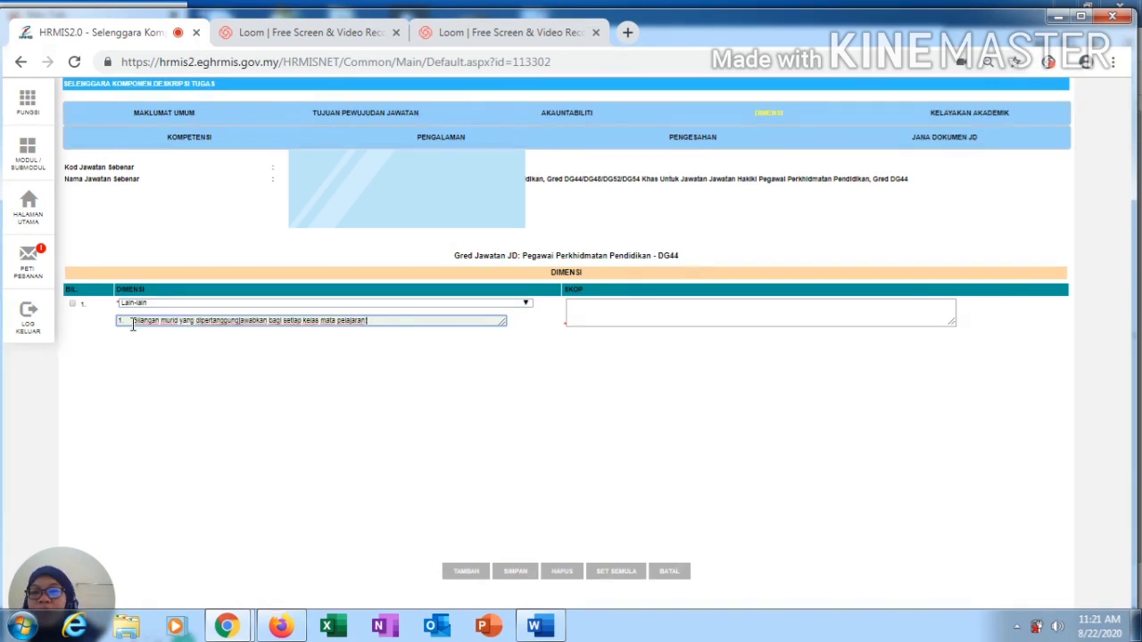
pyautogui.hotkey('ctrl', 'Home')
pyautogui.press('Delete')
pyautogui.press('Delete')
pyautogui.press('Delete')
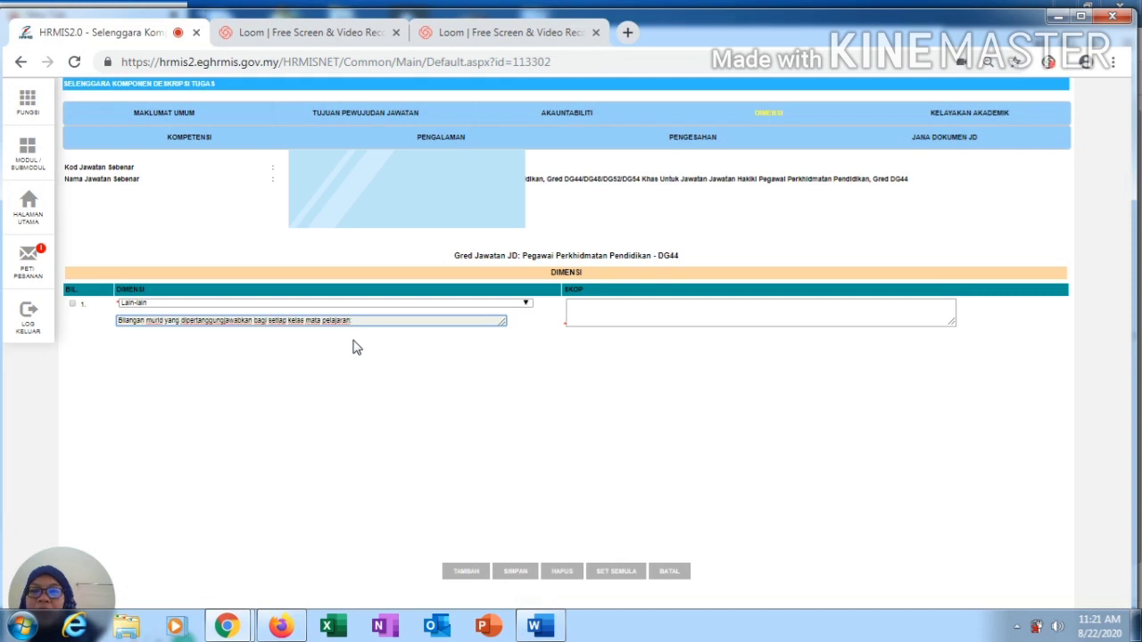
# Check the Word guidance and fill the first Skop with 5 IBNU ARABI : 21, 4 IBNU BAITHAR : 37, 4 IBNU NAFIS : 32, 2 AL RAZI : 34
pyautogui.click(656, 314)
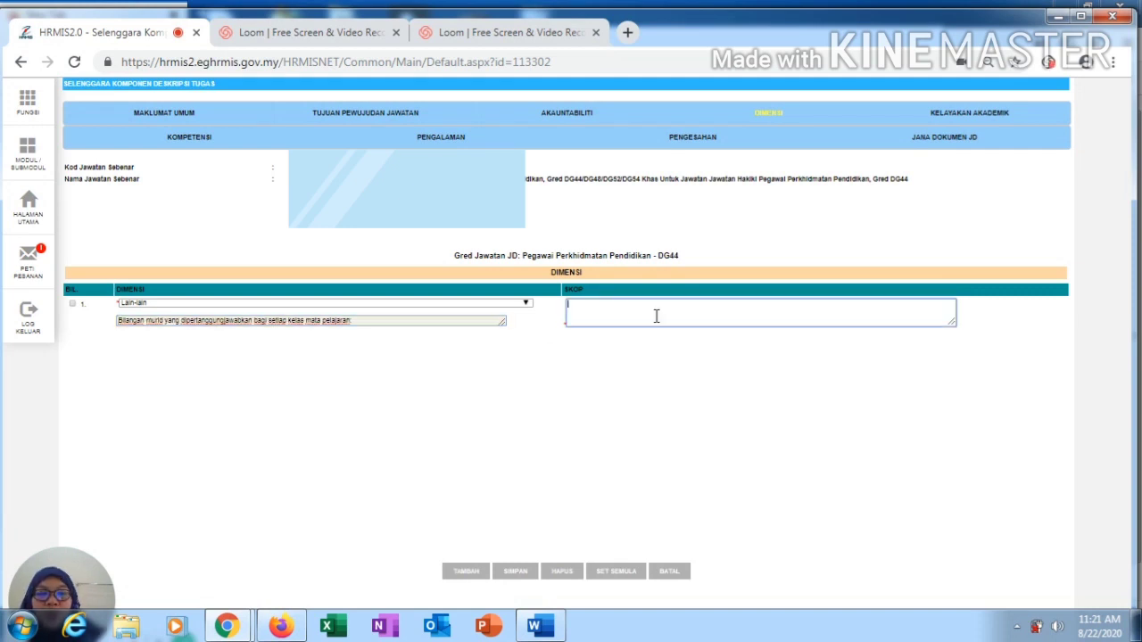
pyautogui.click(553, 630)
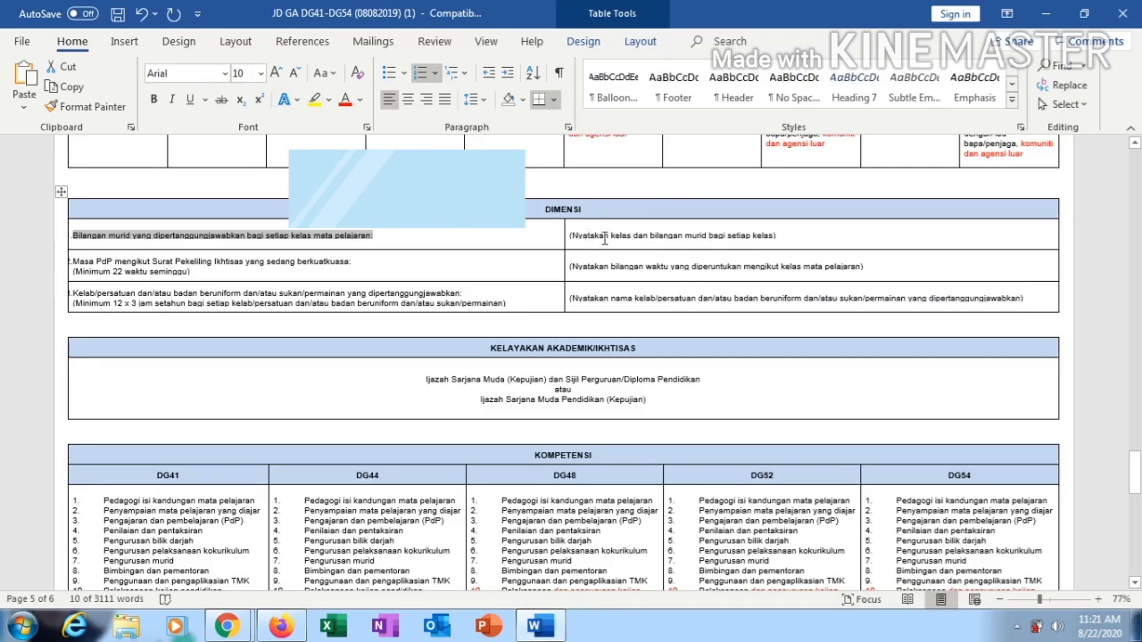
pyautogui.click(540, 628)
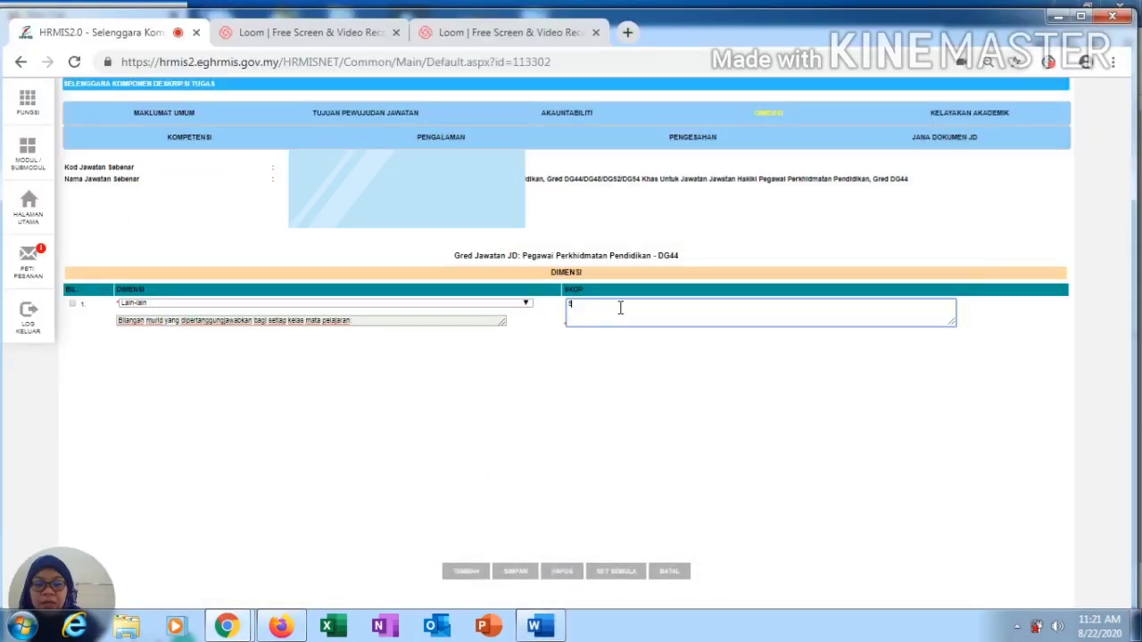
pyautogui.write('BNU BAITHAR : 37')
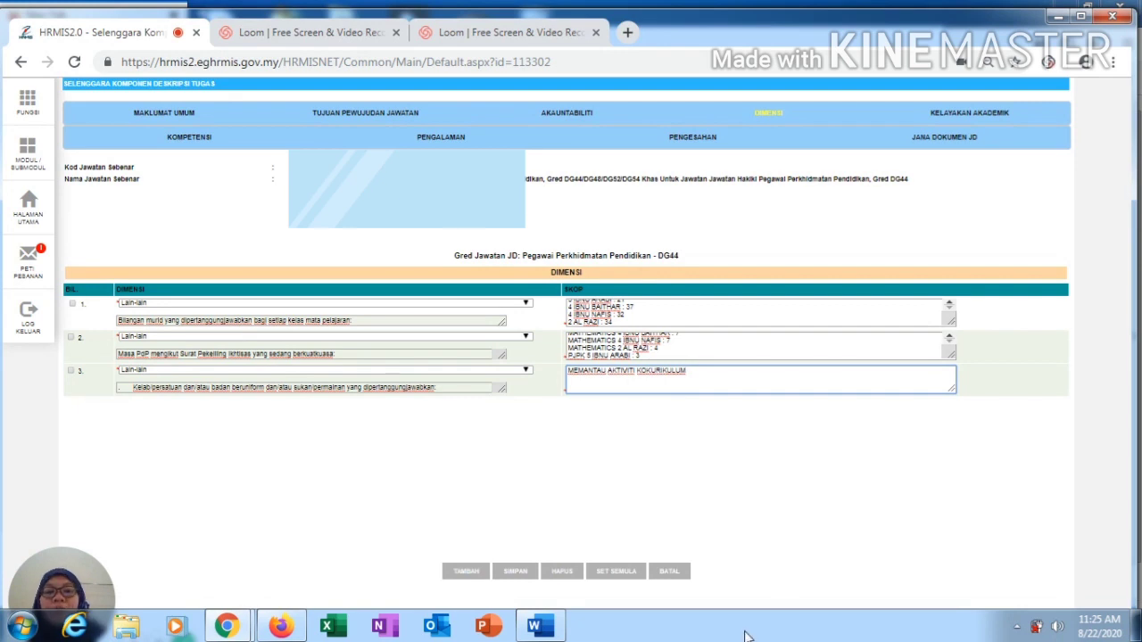
# Save the Dimensi entries and confirm the save
pyautogui.click(517, 579)
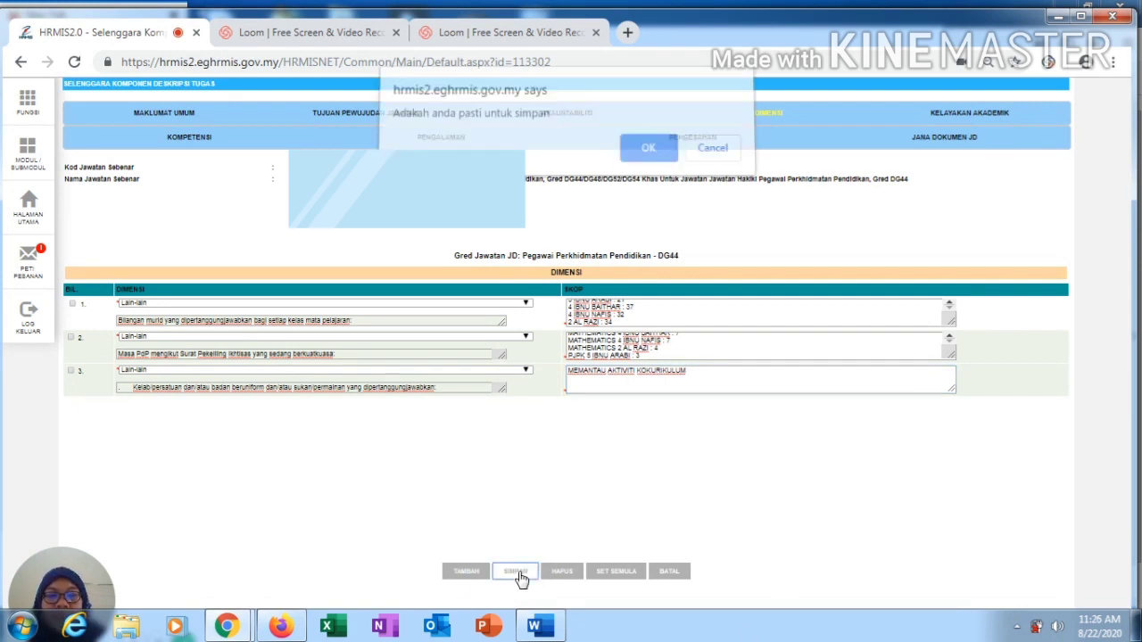
pyautogui.click(642, 158)
pyautogui.click(728, 156)
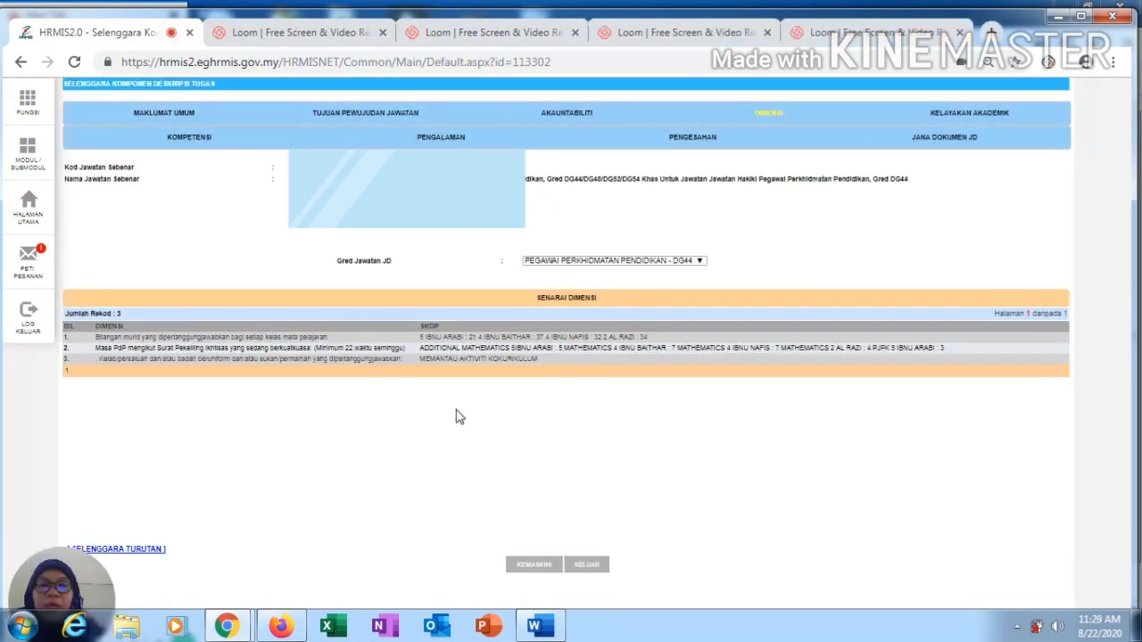
# Set the first Kelayakan Akademik entry to Ijazah Sarjana Muda dengan Kepujian, then save and confirm it
pyautogui.click(986, 119)
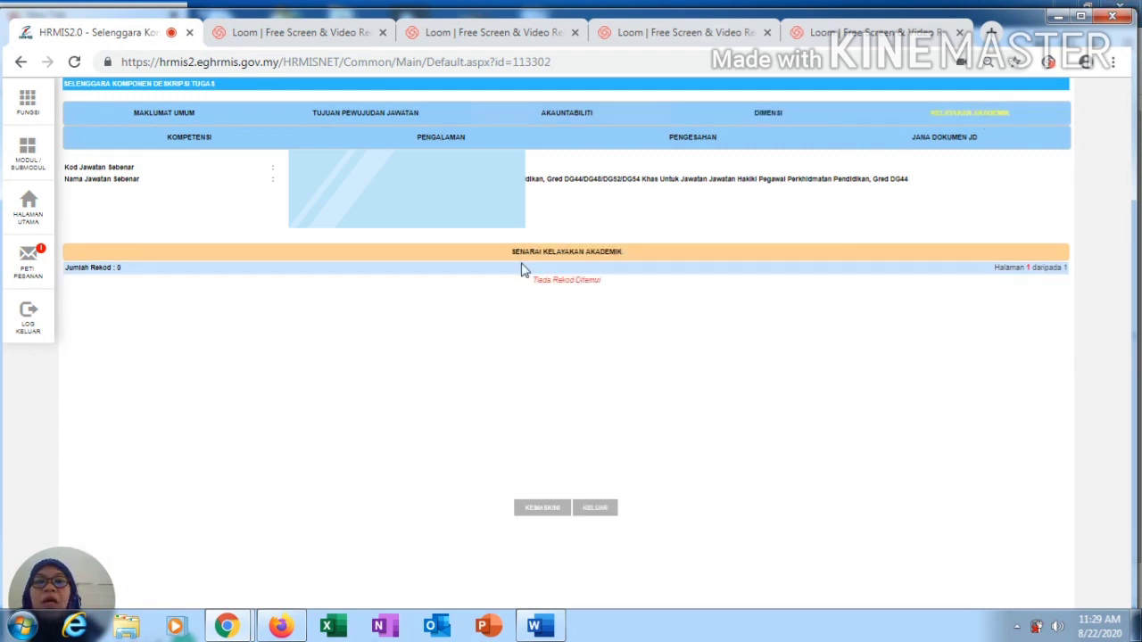
pyautogui.click(542, 508)
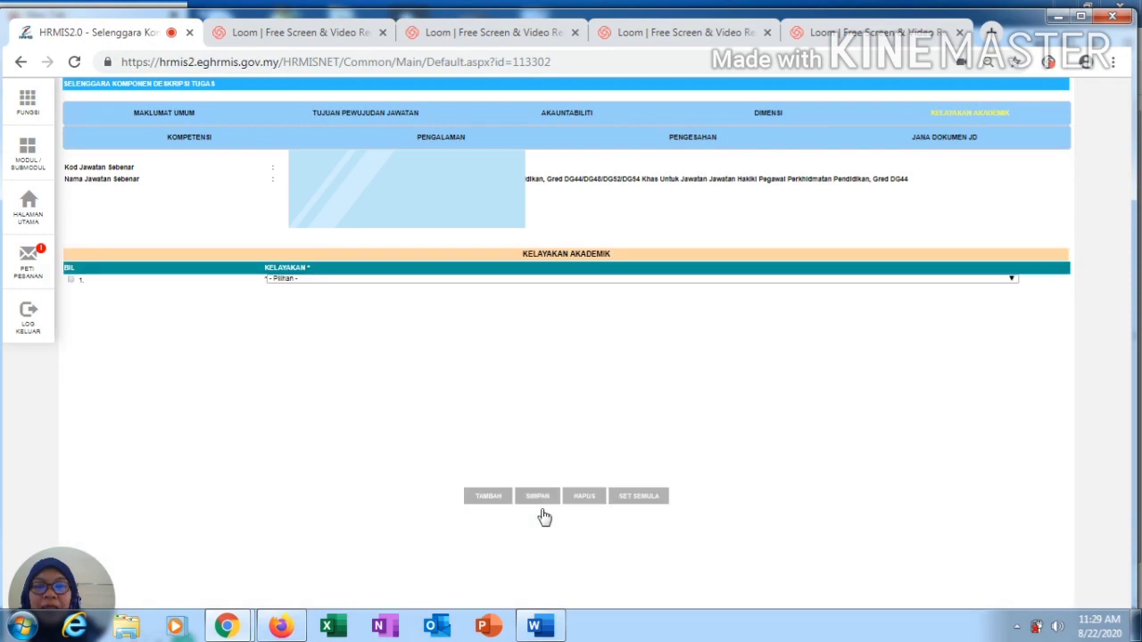
pyautogui.click(1013, 280)
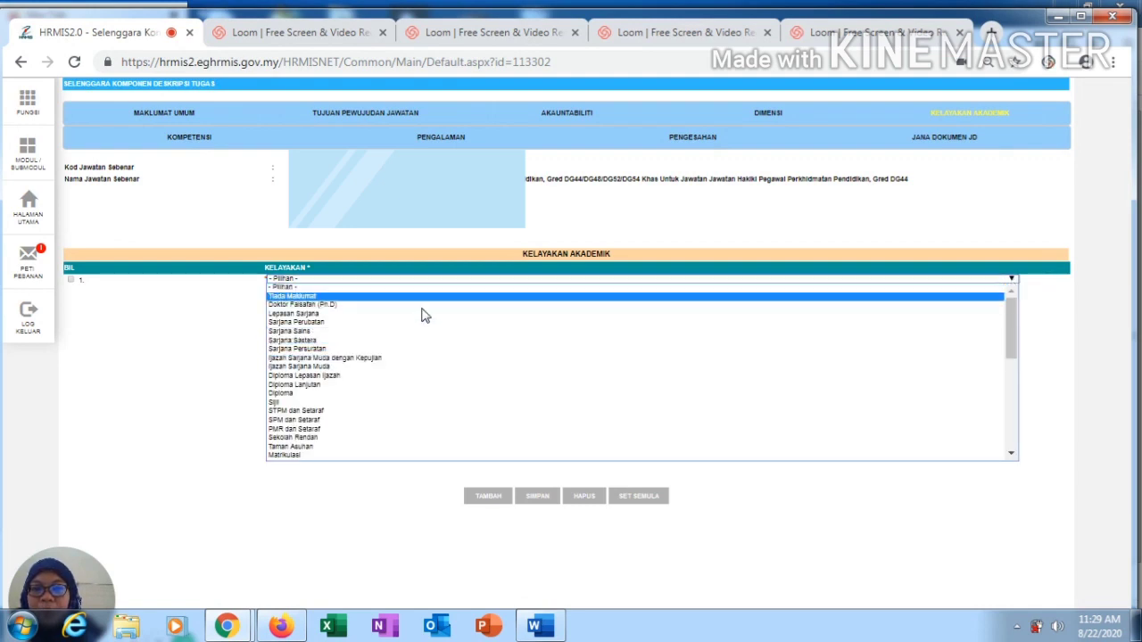
pyautogui.click(398, 359)
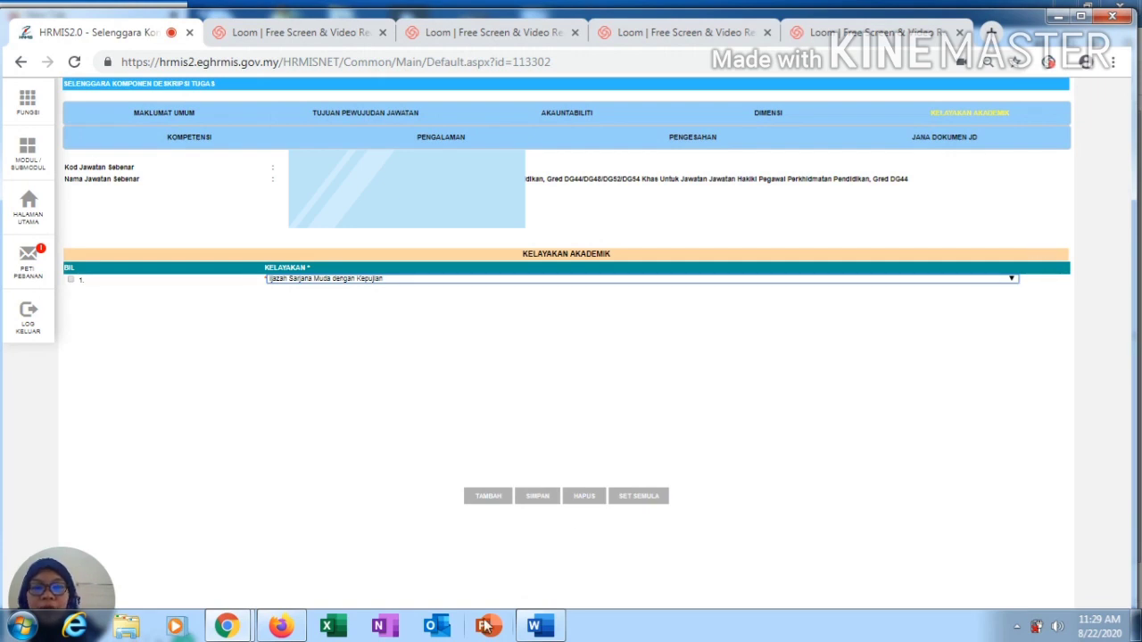
pyautogui.click(539, 498)
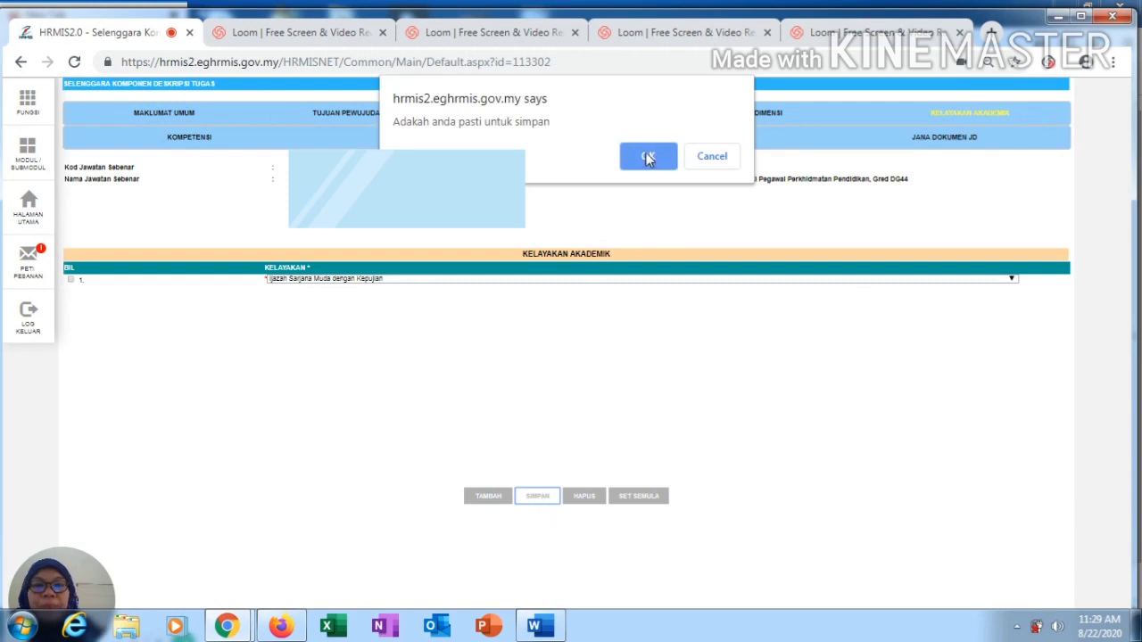
pyautogui.click(648, 158)
pyautogui.click(731, 159)
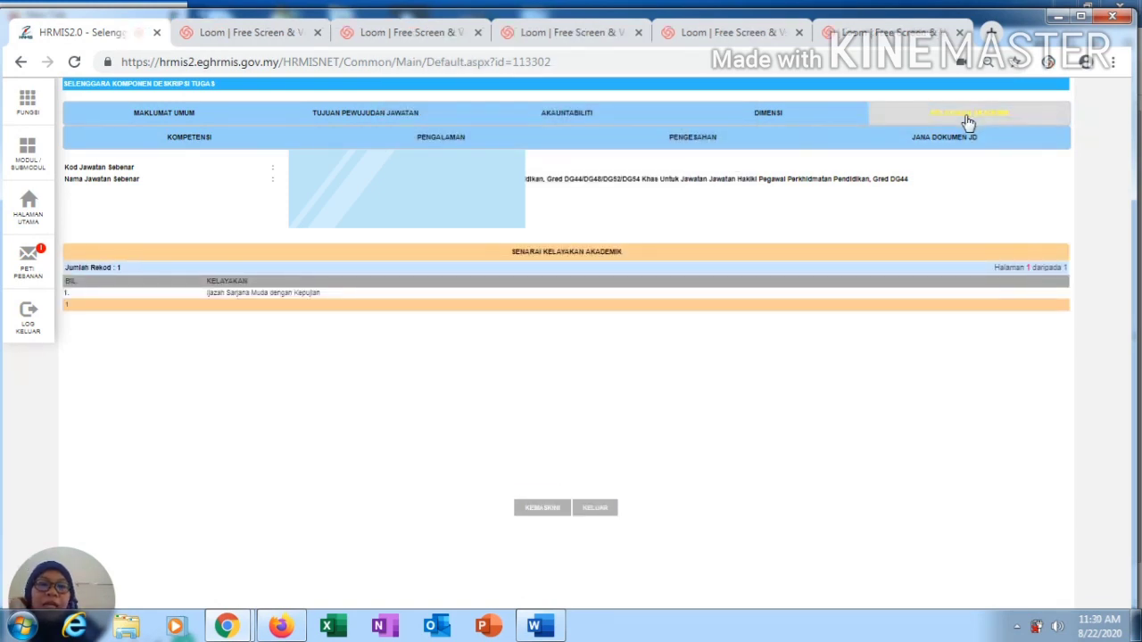
# Open the Kompetensi section for editing and copy the ten DG44 competencies from the Word document's Kompetensi table, returning to HRMIS
pyautogui.click(217, 142)
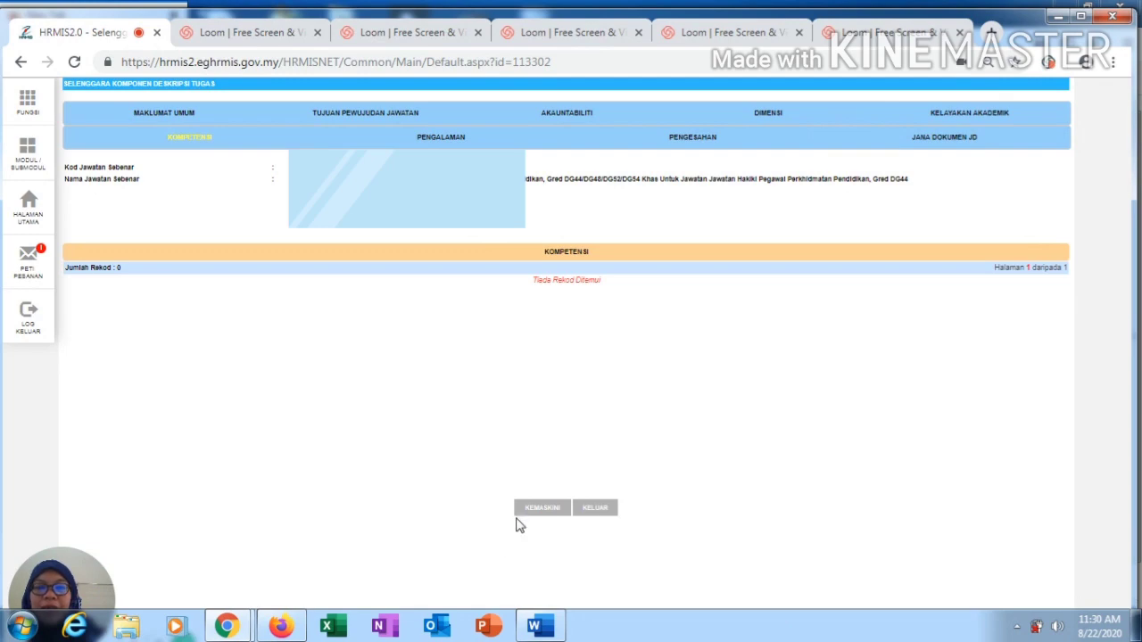
pyautogui.click(544, 511)
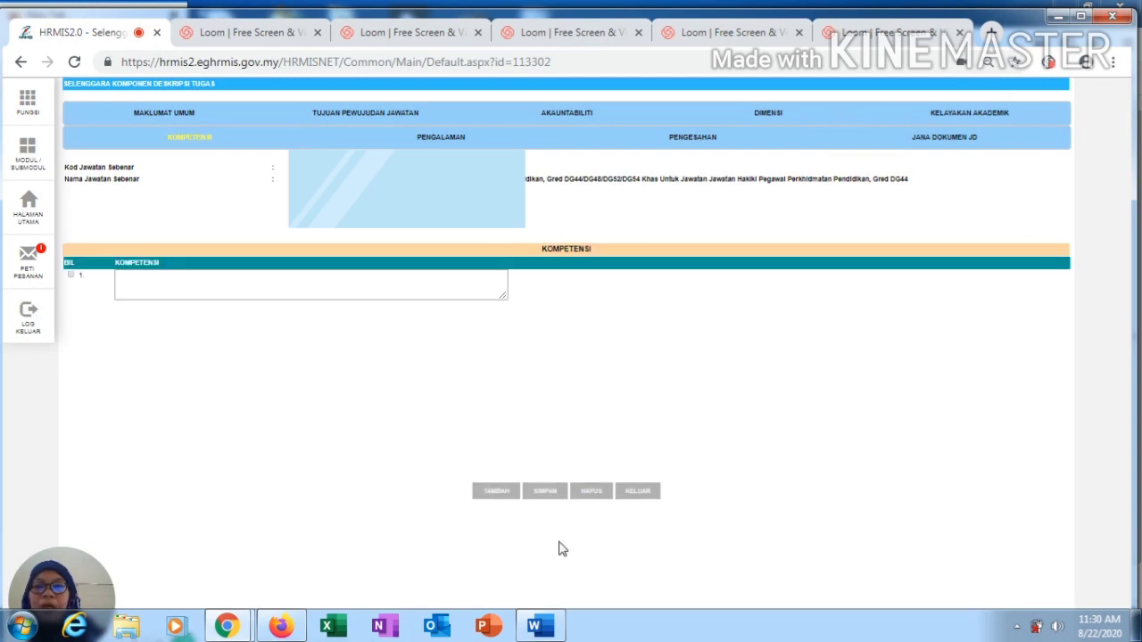
pyautogui.click(539, 628)
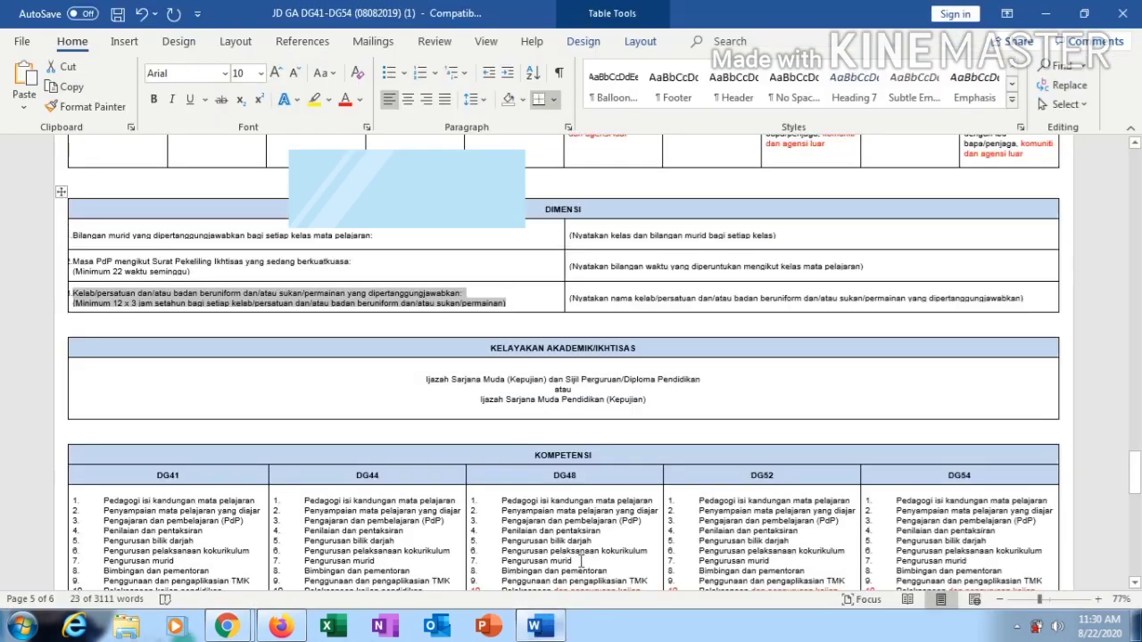
pyautogui.scroll(-6, 464, 437)
pyautogui.scroll(-8, 464, 441)
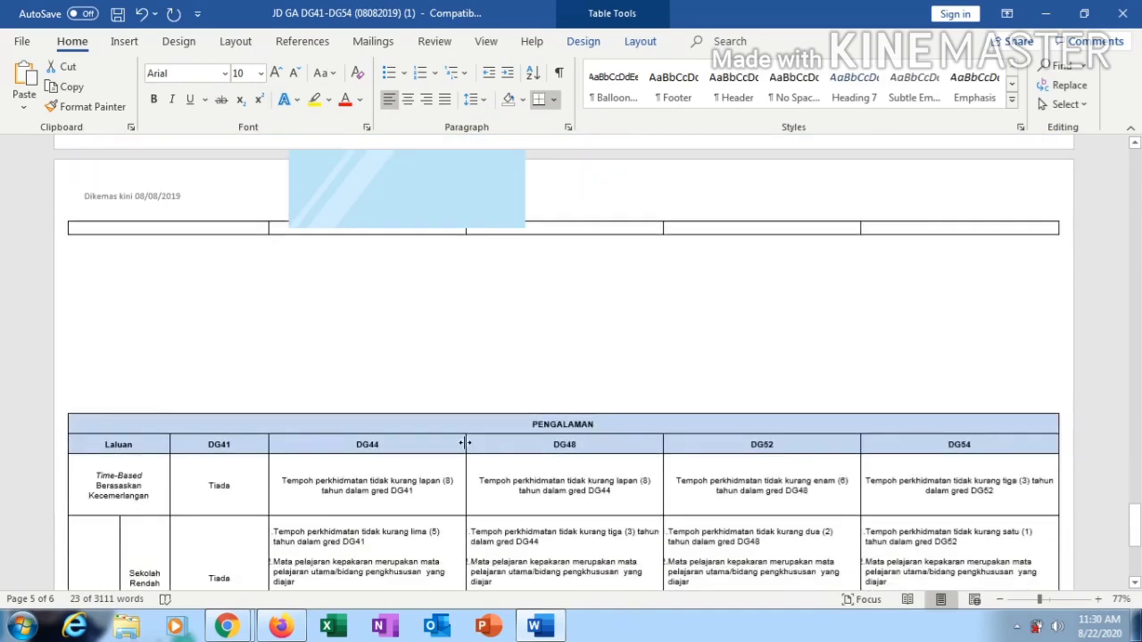
pyautogui.scroll(2, 464, 441)
pyautogui.scroll(10, 464, 442)
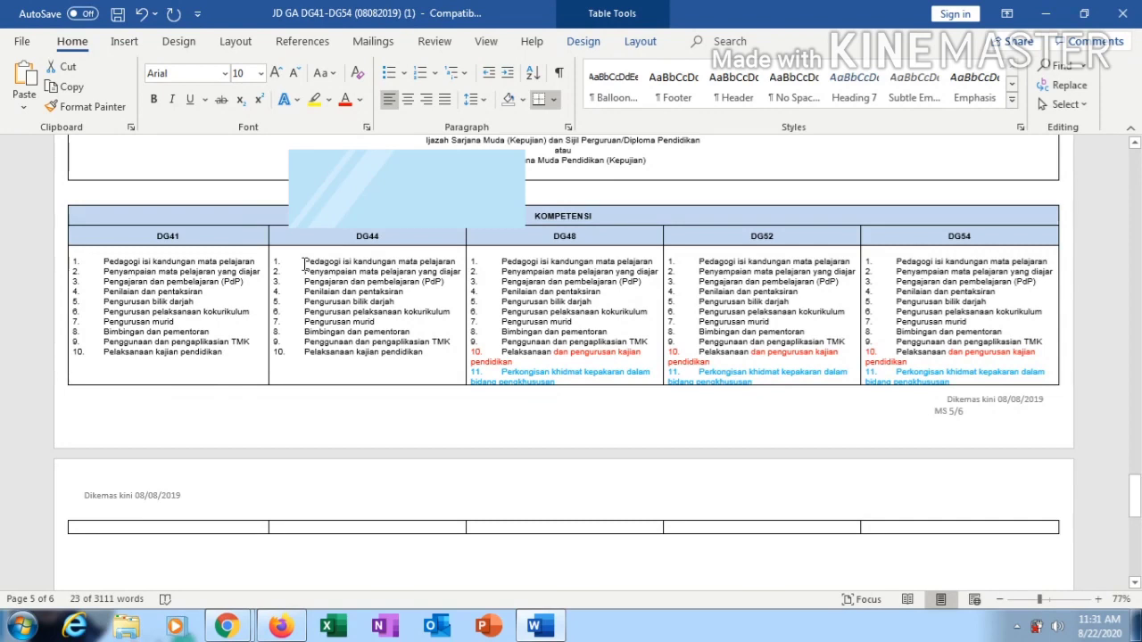
pyautogui.moveTo(318, 263); pyautogui.dragTo(455, 360)
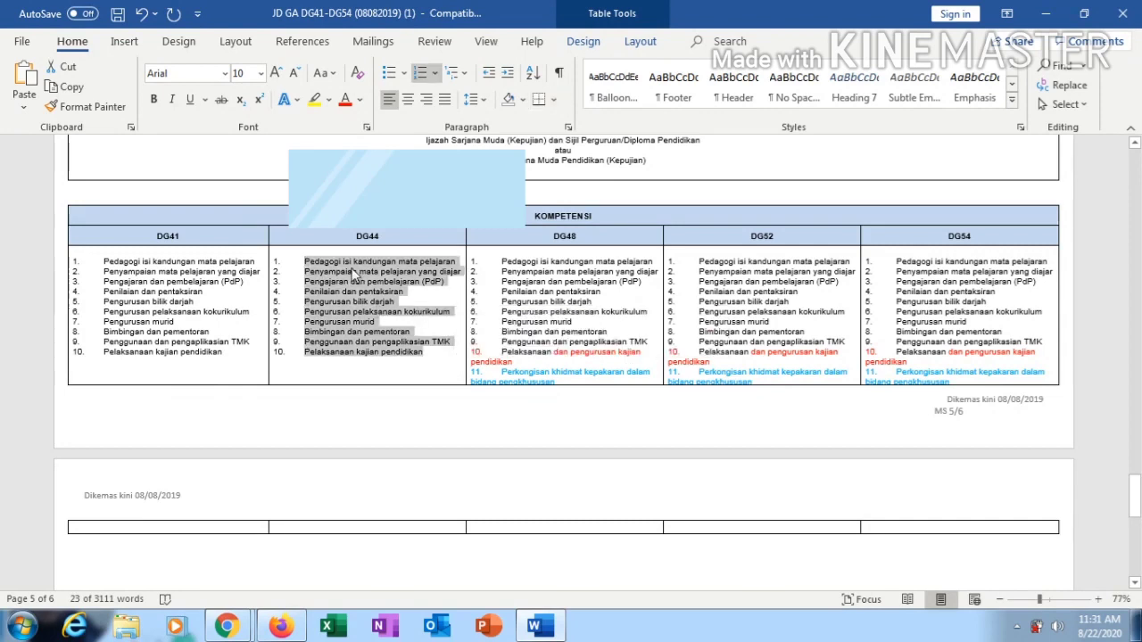
pyautogui.rightClick(382, 312)
pyautogui.click(535, 627)
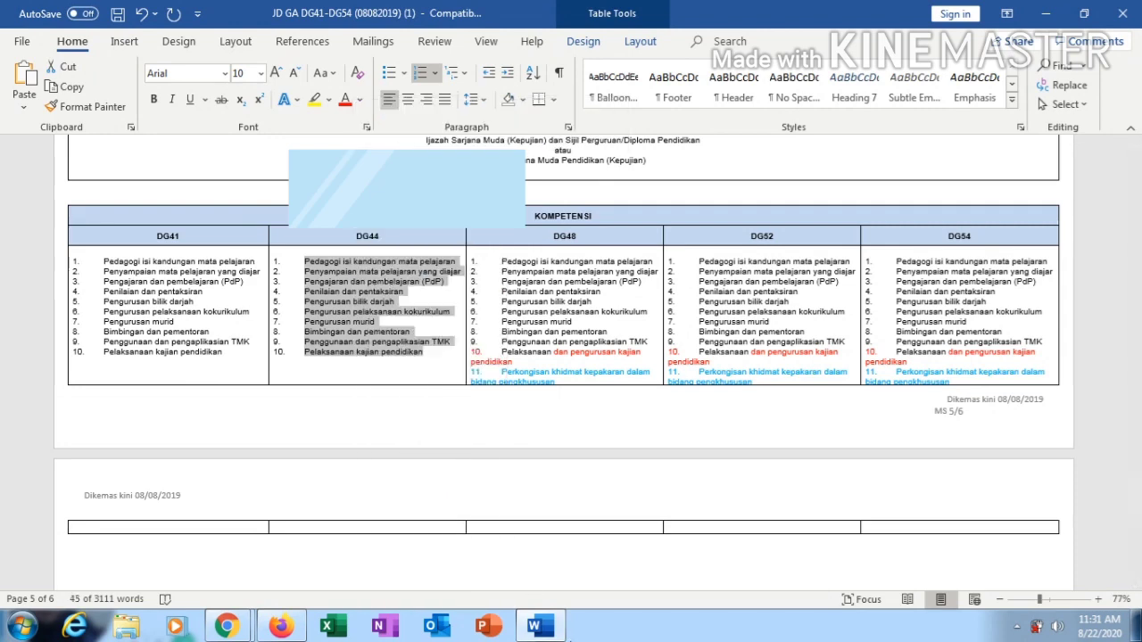
pyautogui.click(536, 628)
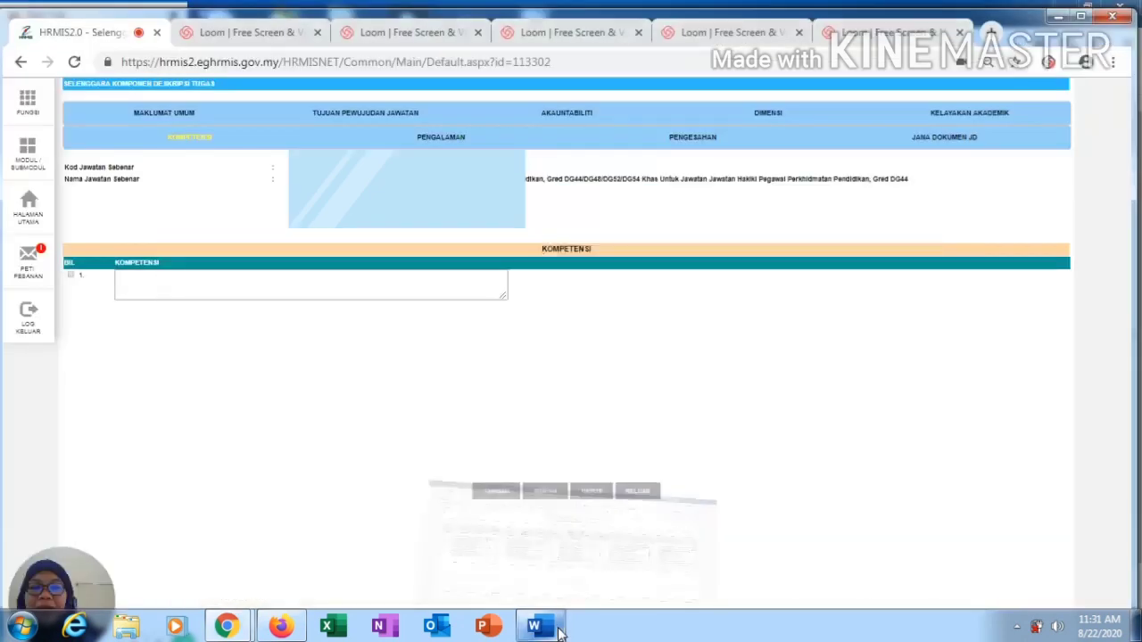
# Paste the copied competencies into the first Kompetensi row and add blank rows for the individual competencies
pyautogui.click(213, 279)
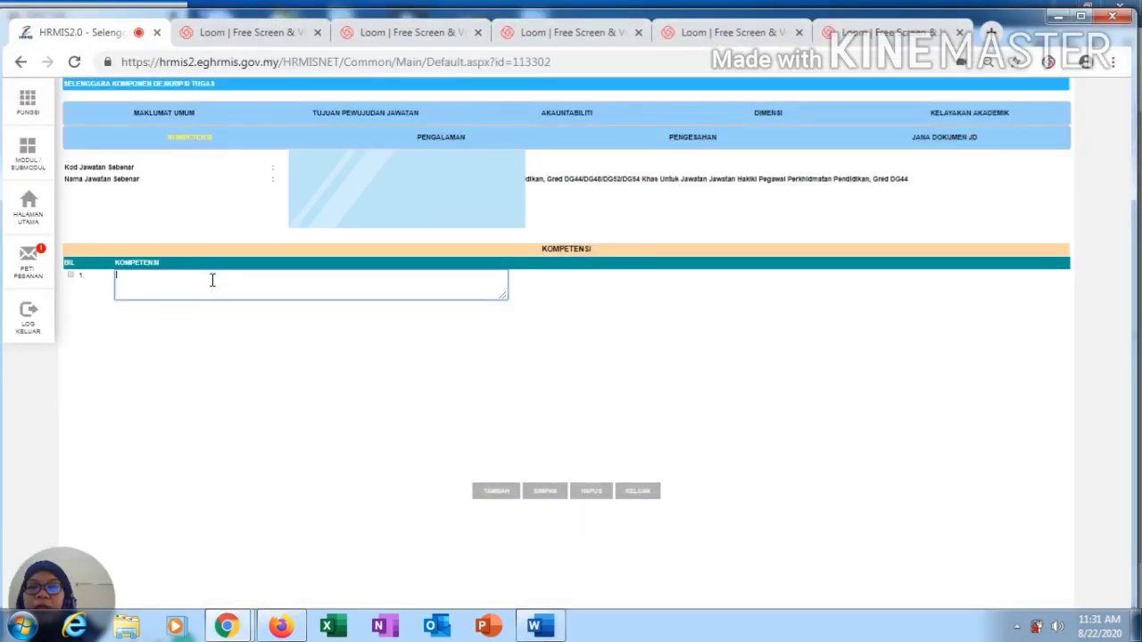
pyautogui.hotkey('ctrl', 'v')
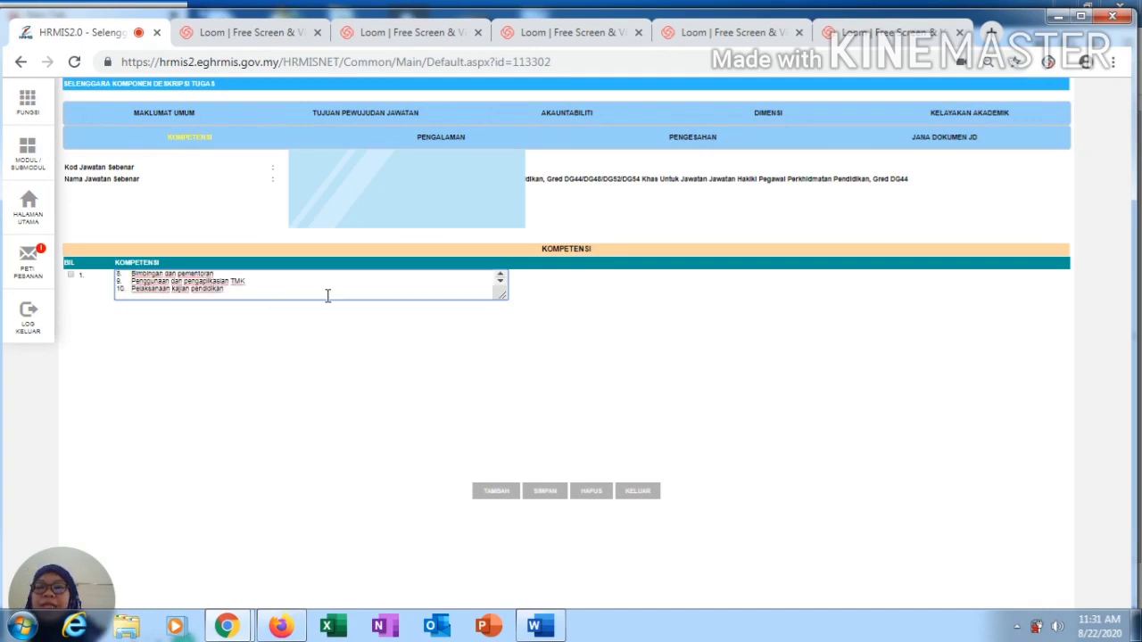
pyautogui.click(494, 493)
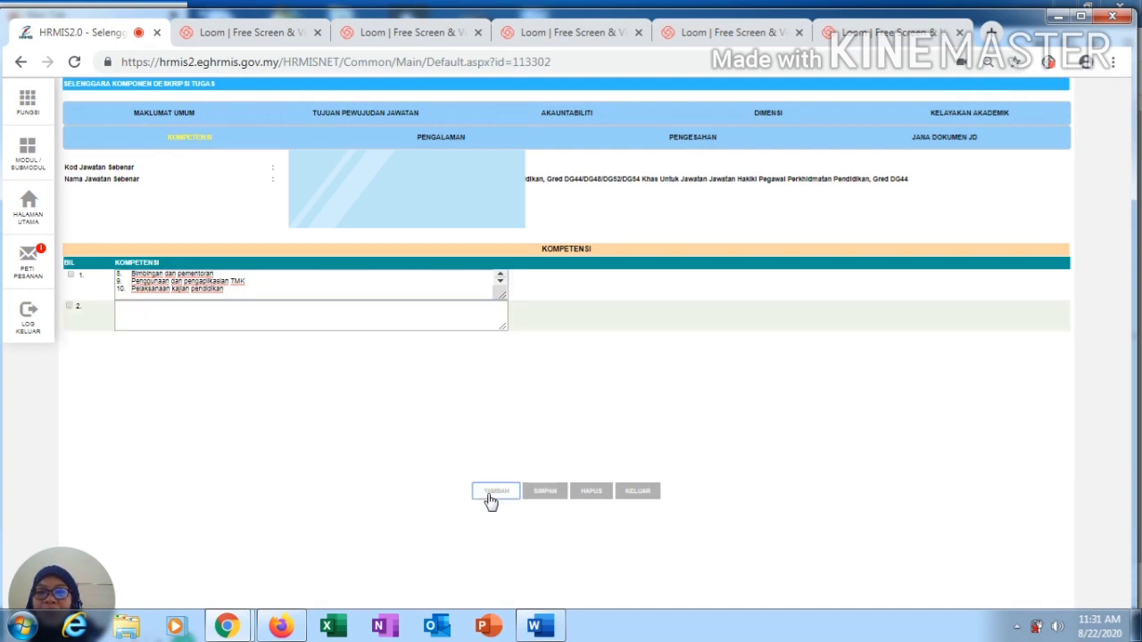
pyautogui.click(493, 493)
pyautogui.click(494, 493)
pyautogui.click(493, 492)
pyautogui.click(493, 492)
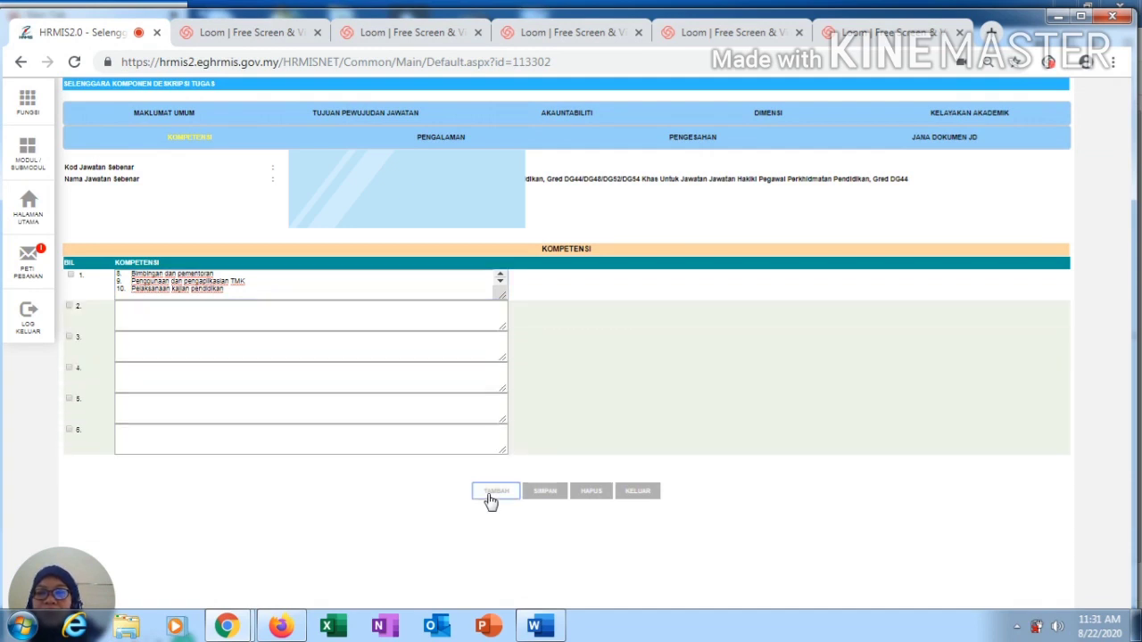
pyautogui.click(494, 492)
pyautogui.click(493, 492)
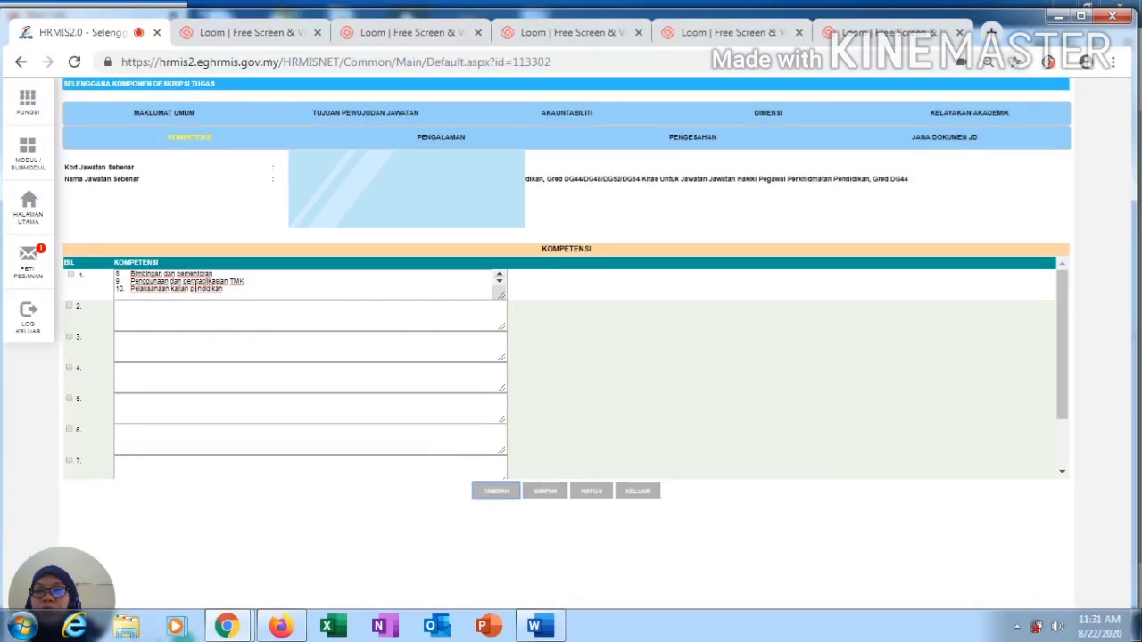
# Cut the competencies after Pedagogi isi kandungan mata pelajaran out of the first row and paste them into the following rows, one per row
pyautogui.scroll(3, 194, 288)
pyautogui.moveTo(132, 281); pyautogui.dragTo(249, 303)
pyautogui.hotkey('ctrl', 'x')
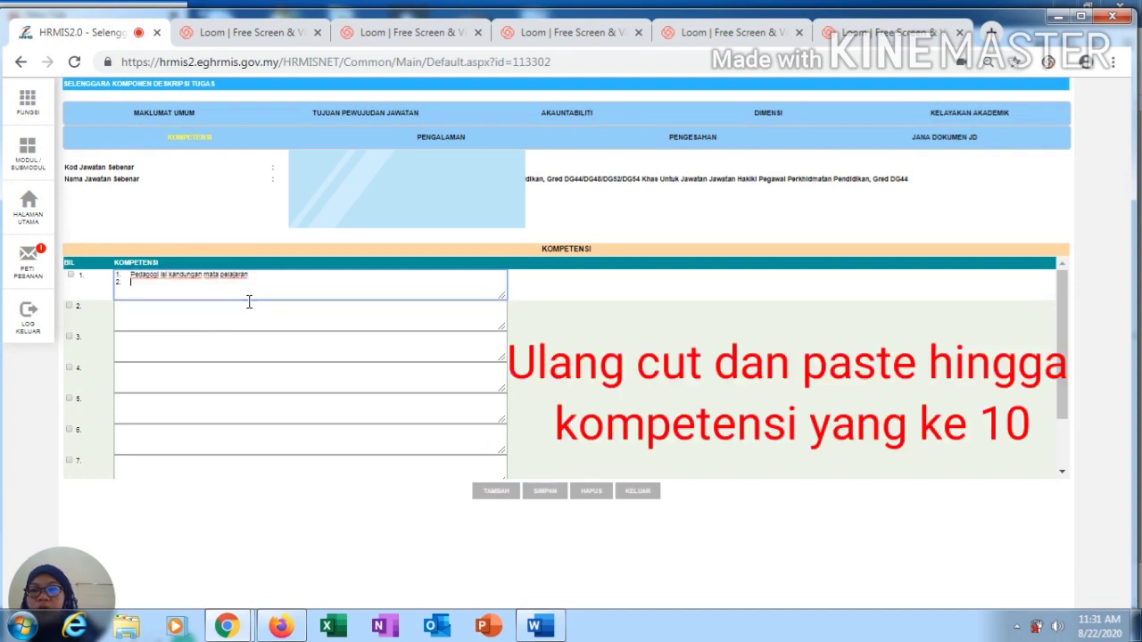
pyautogui.click(225, 317)
pyautogui.hotkey('ctrl', 'v')
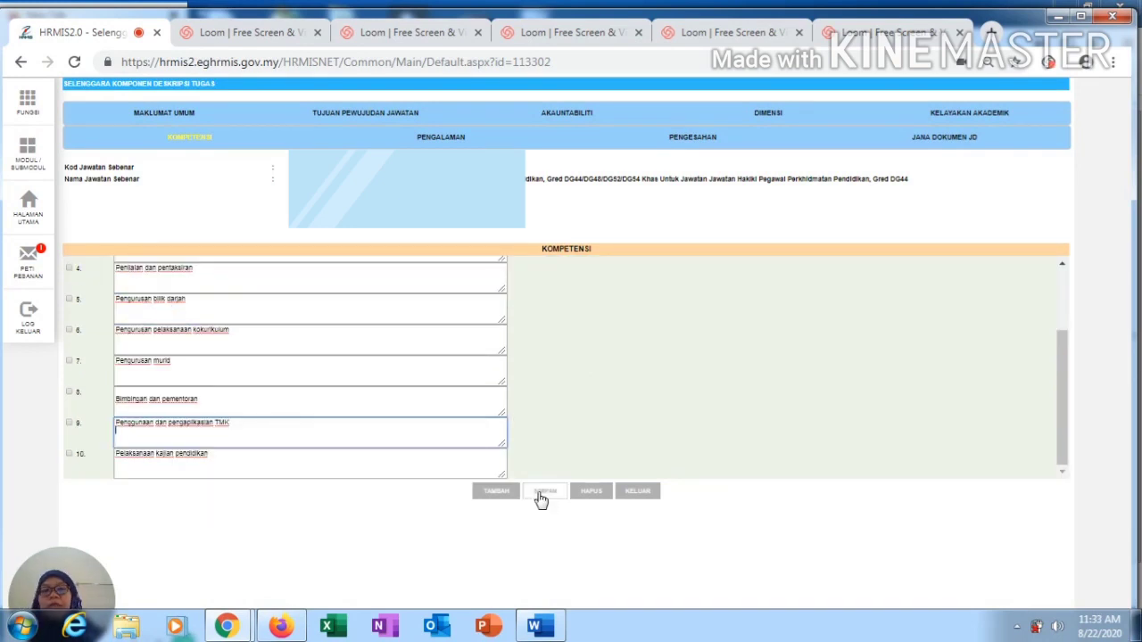
# Save the Kompetensi entries and confirm the save
pyautogui.click(547, 500)
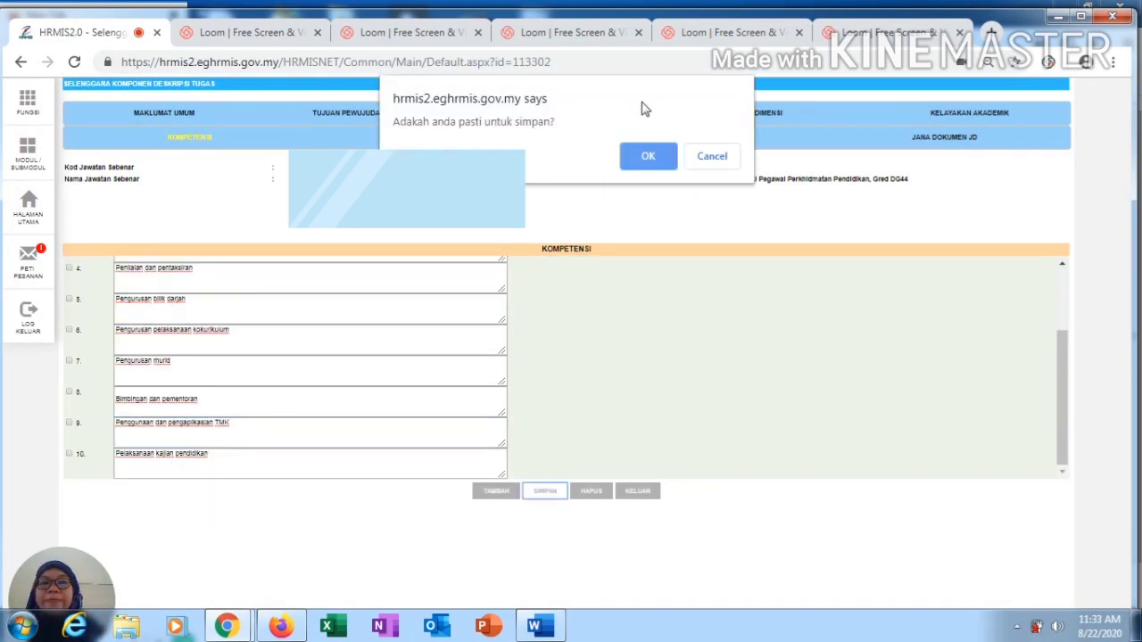
pyautogui.click(648, 157)
pyautogui.click(714, 157)
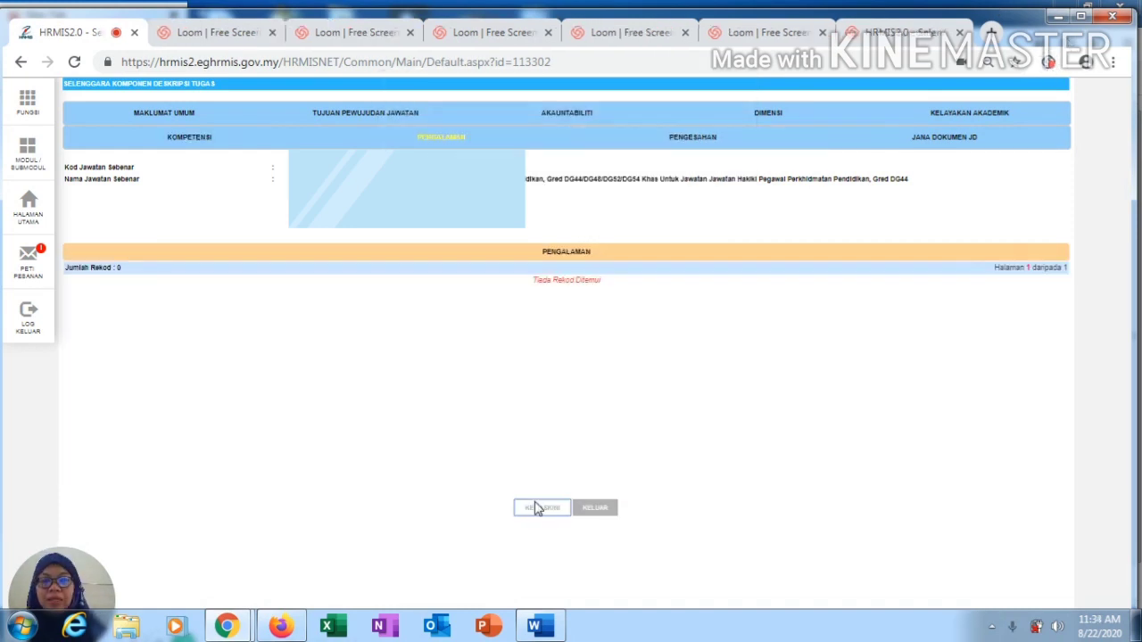
# Open Pengalaman for editing and copy the Time-Based DG44 text "Tempoh perkhidmatan tidak kurang lapan (8) tahun dalam gred DG41" from the Word document
pyautogui.click(535, 507)
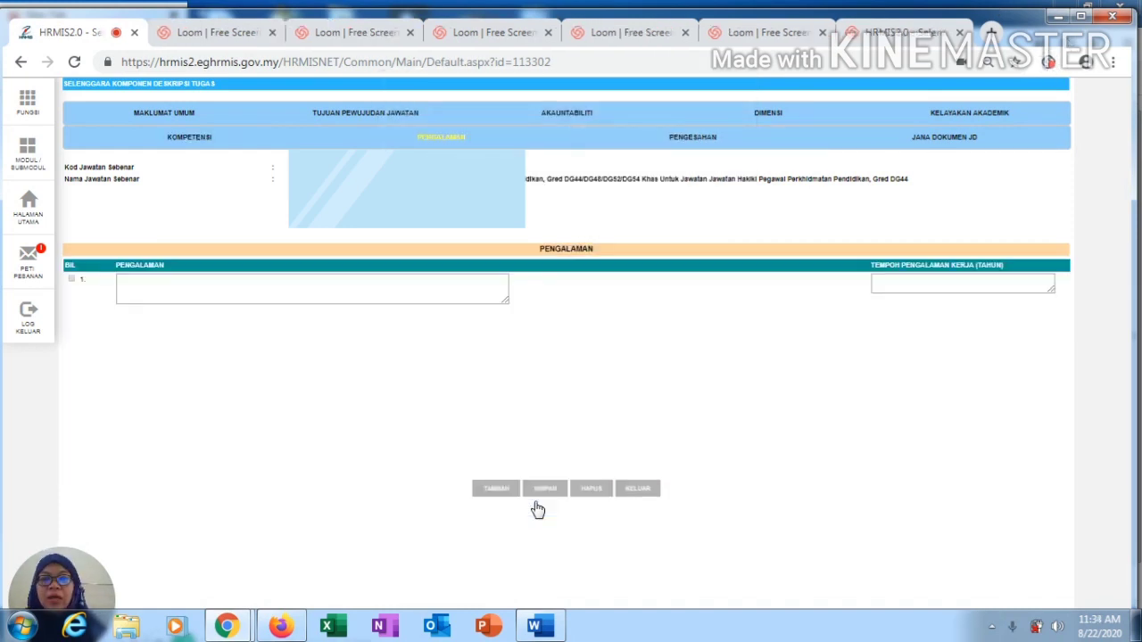
pyautogui.click(552, 630)
pyautogui.scroll(-5, 524, 396)
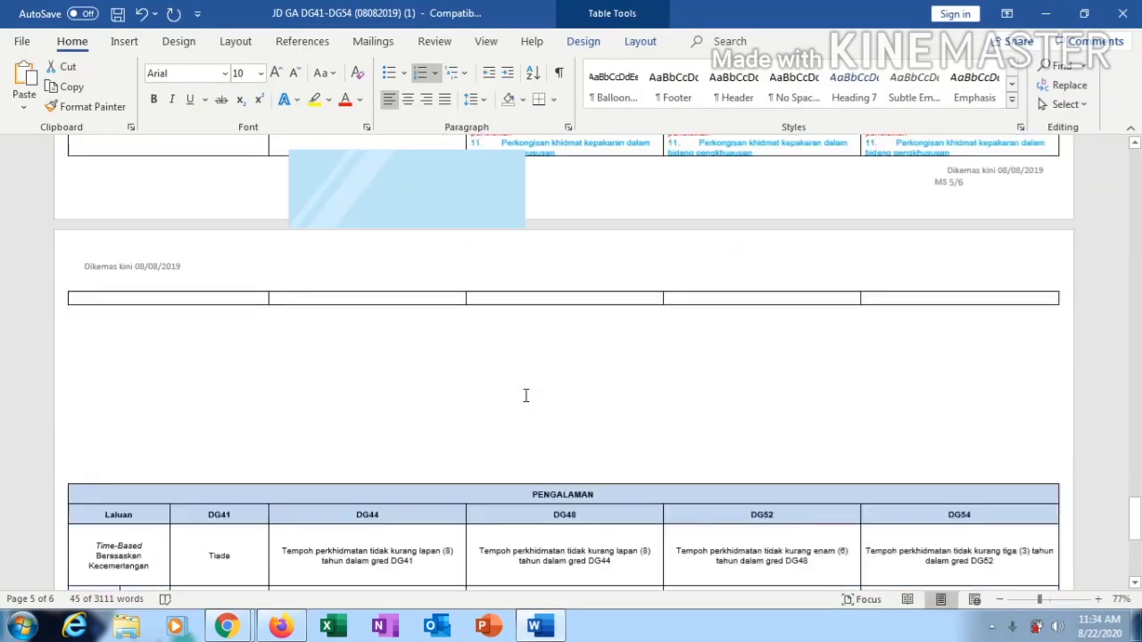
pyautogui.scroll(-3, 503, 390)
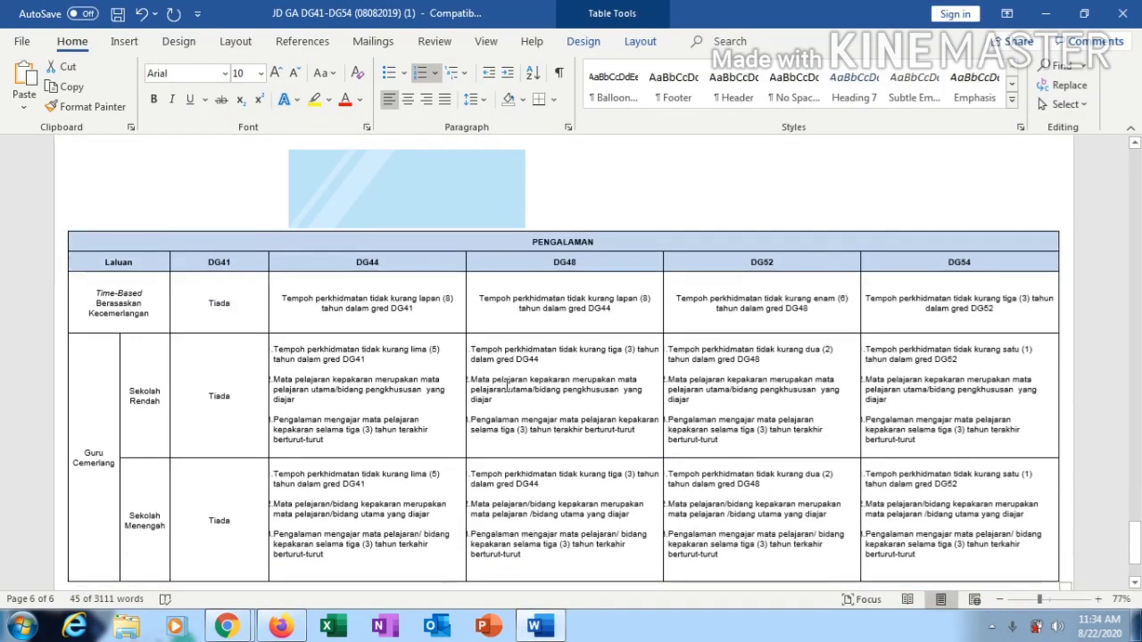
pyautogui.scroll(-1, 268, 294)
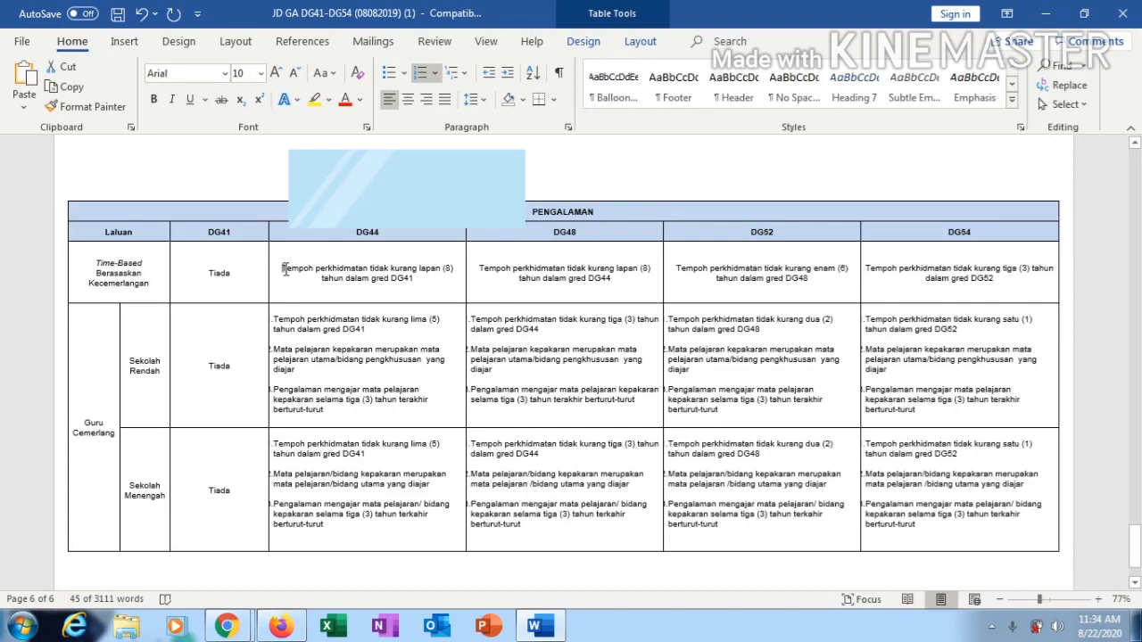
pyautogui.moveTo(288, 269); pyautogui.dragTo(442, 276)
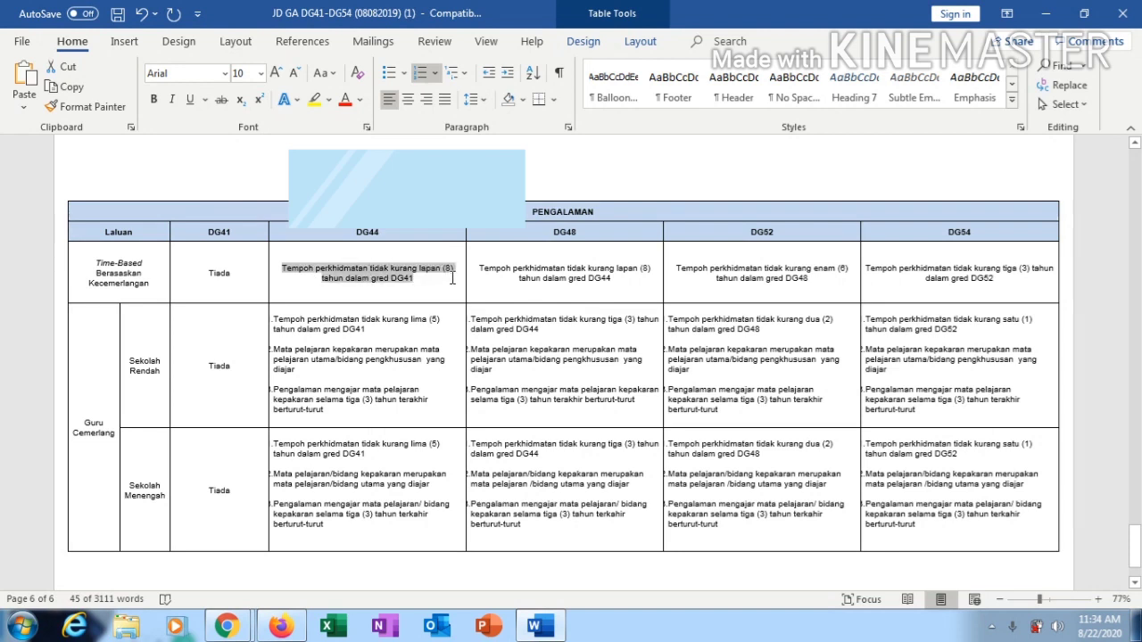
pyautogui.rightClick(379, 284)
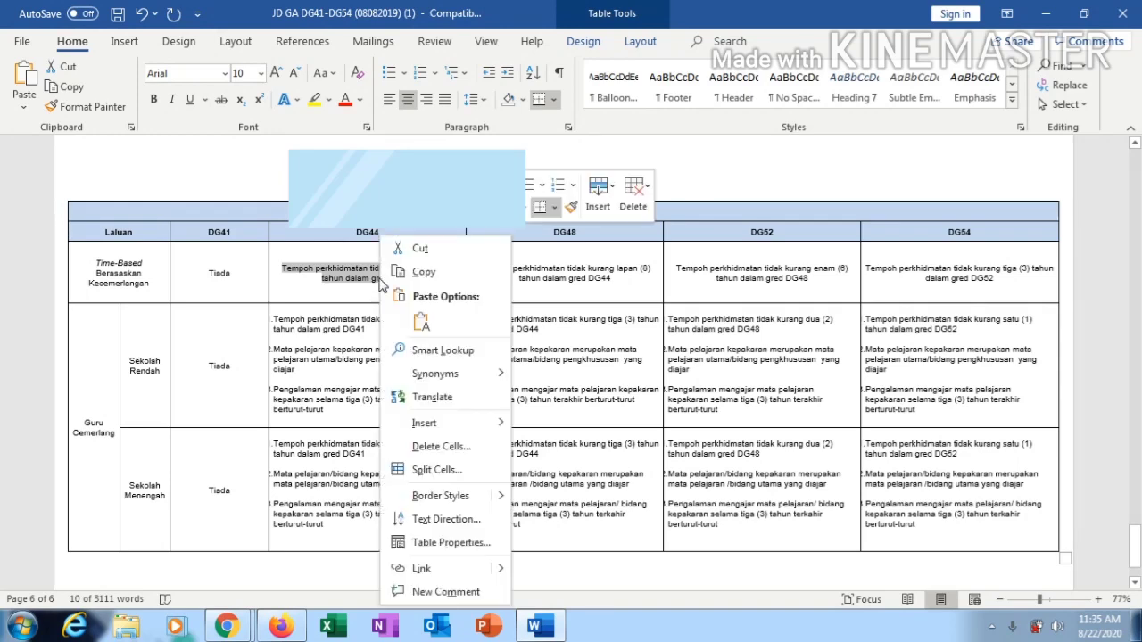
pyautogui.click(426, 273)
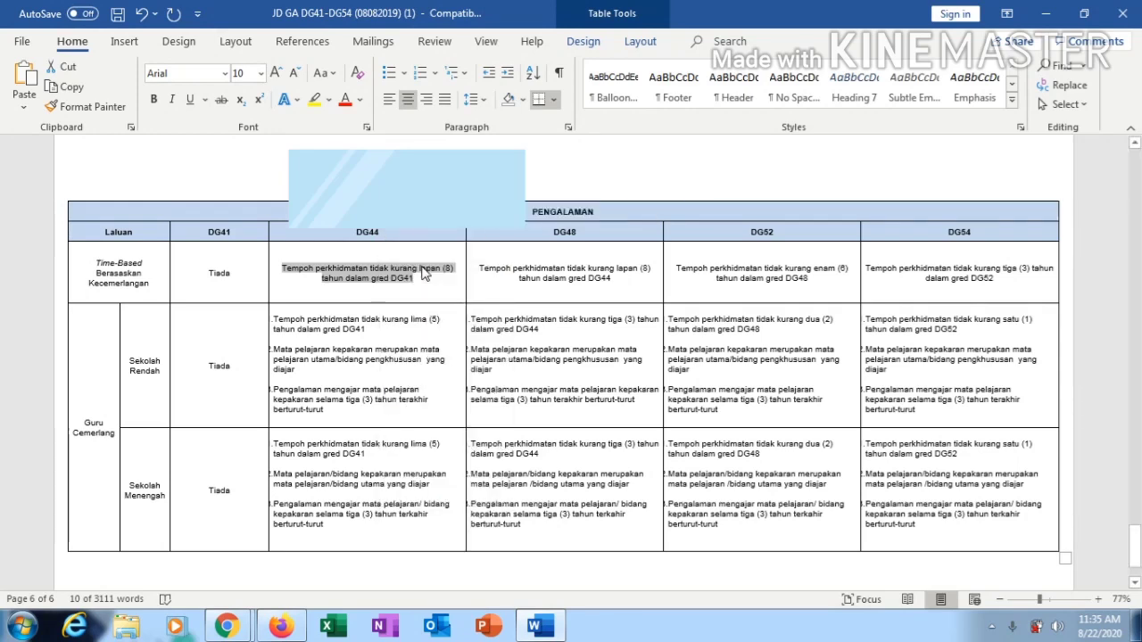
pyautogui.click(539, 626)
# Fill the first Pengalaman row with the copied service requirement and a Tempoh Pengalaman Kerja of 15 years, and save it
pyautogui.click(256, 292)
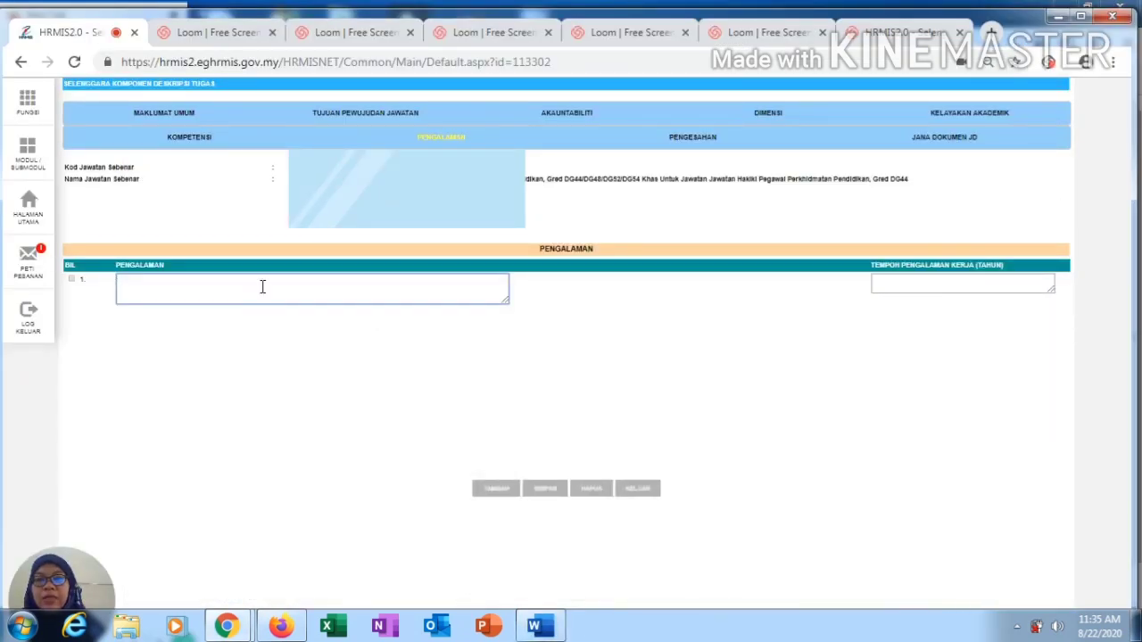
pyautogui.hotkey('ctrl', 'v')
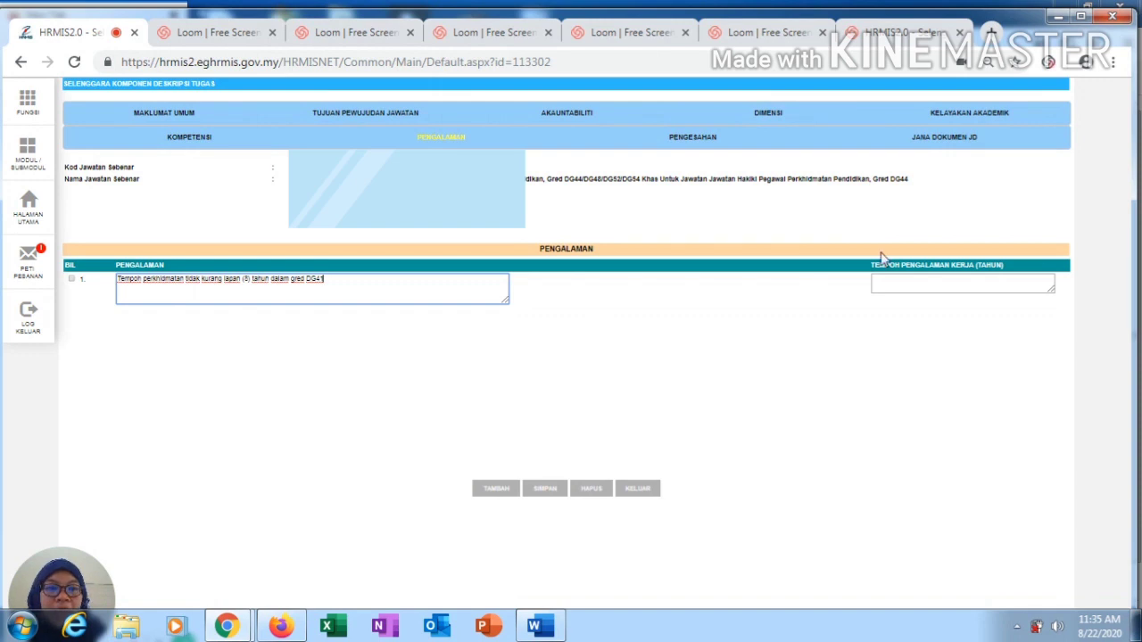
pyautogui.click(972, 284)
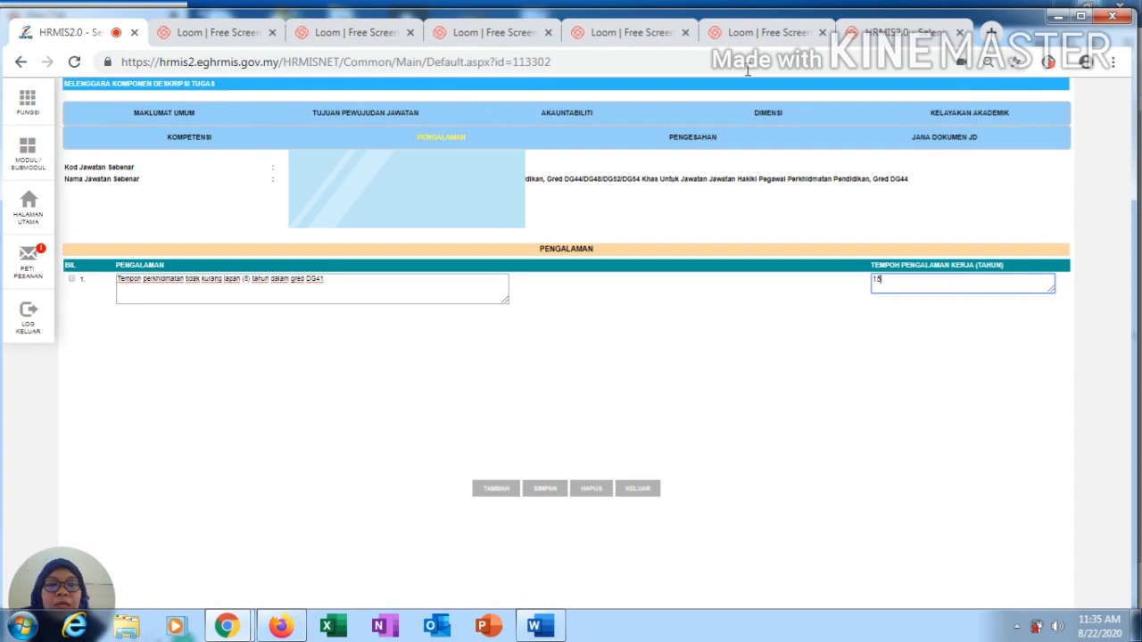
pyautogui.click(554, 492)
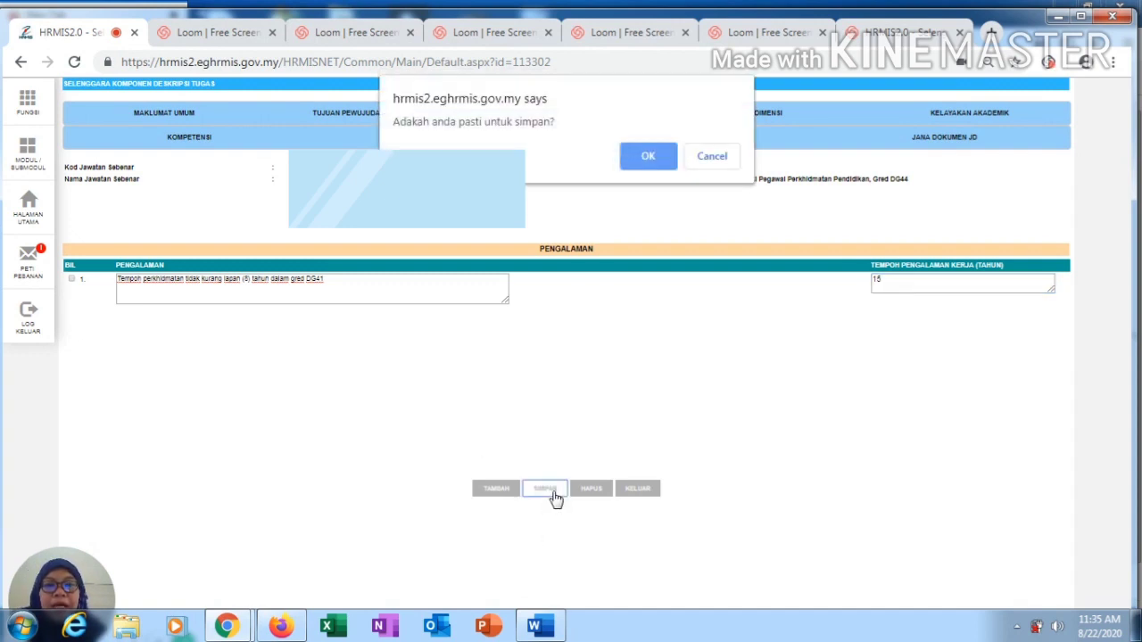
pyautogui.click(634, 157)
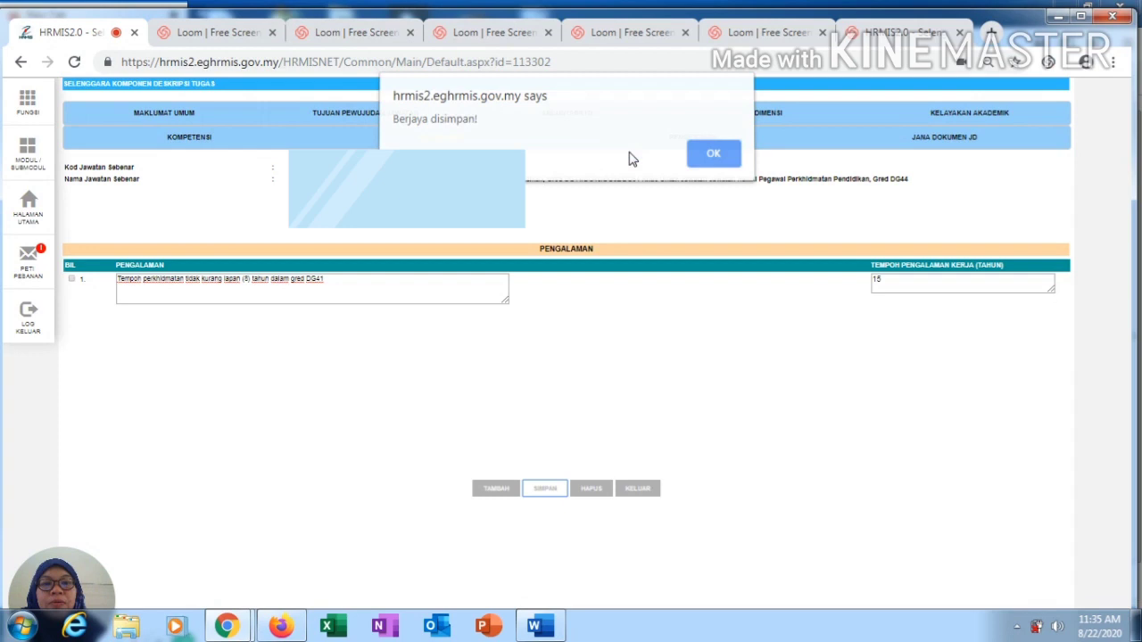
pyautogui.click(707, 156)
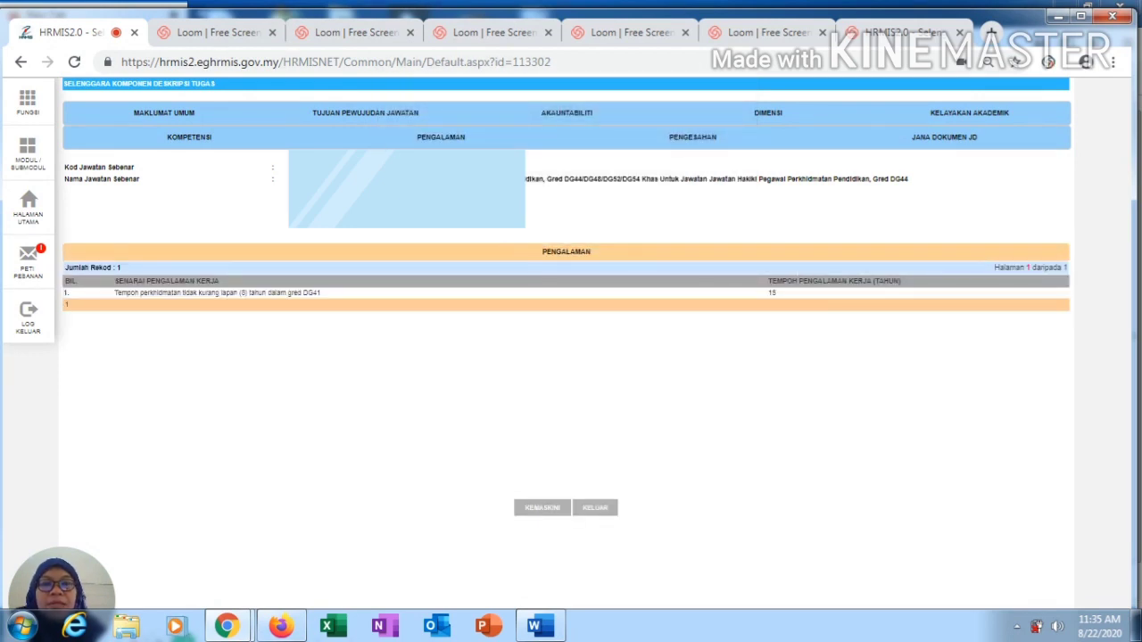
# Open the Pengesahan section and set Deraf JD to PEGAWAI PERKHIDMATAN PENDIDIKAN - DG44
pyautogui.click(694, 140)
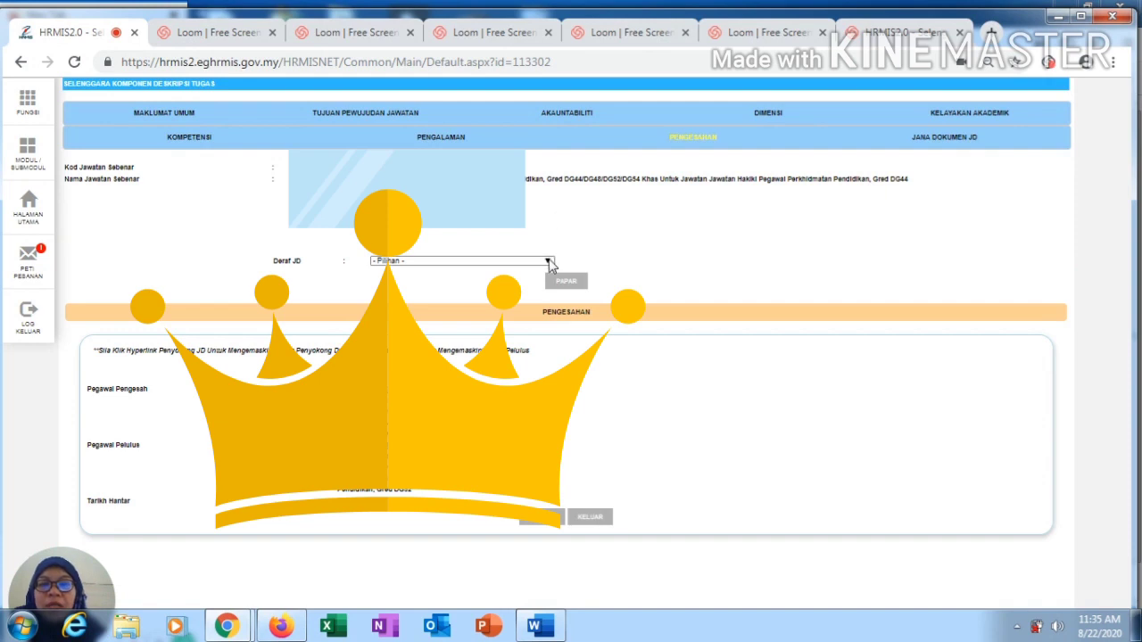
pyautogui.click(547, 261)
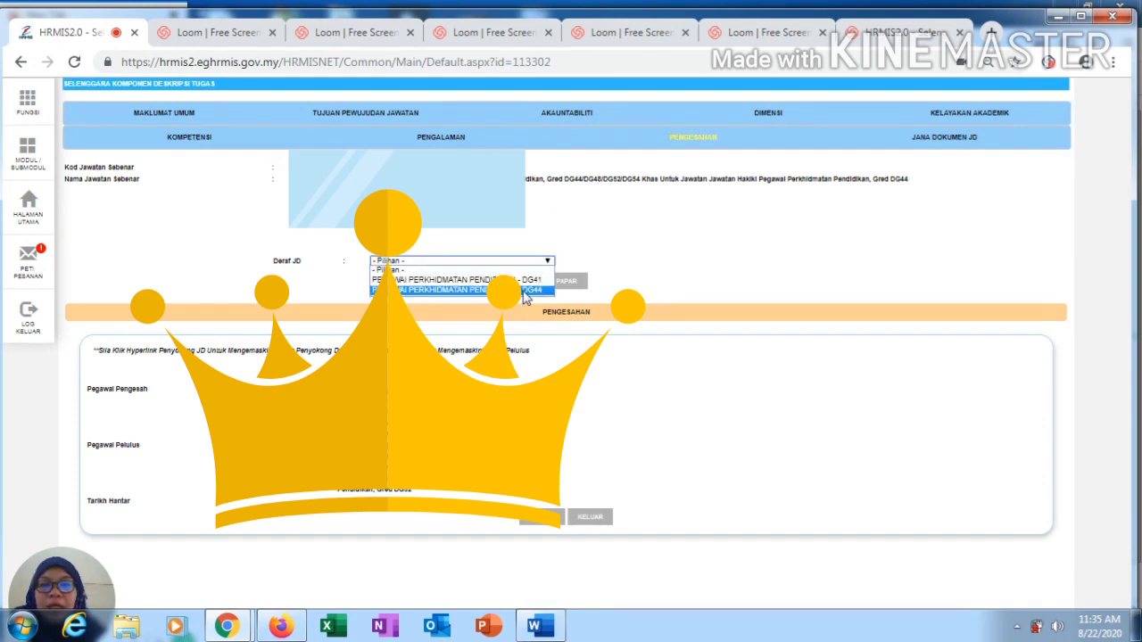
pyautogui.click(527, 291)
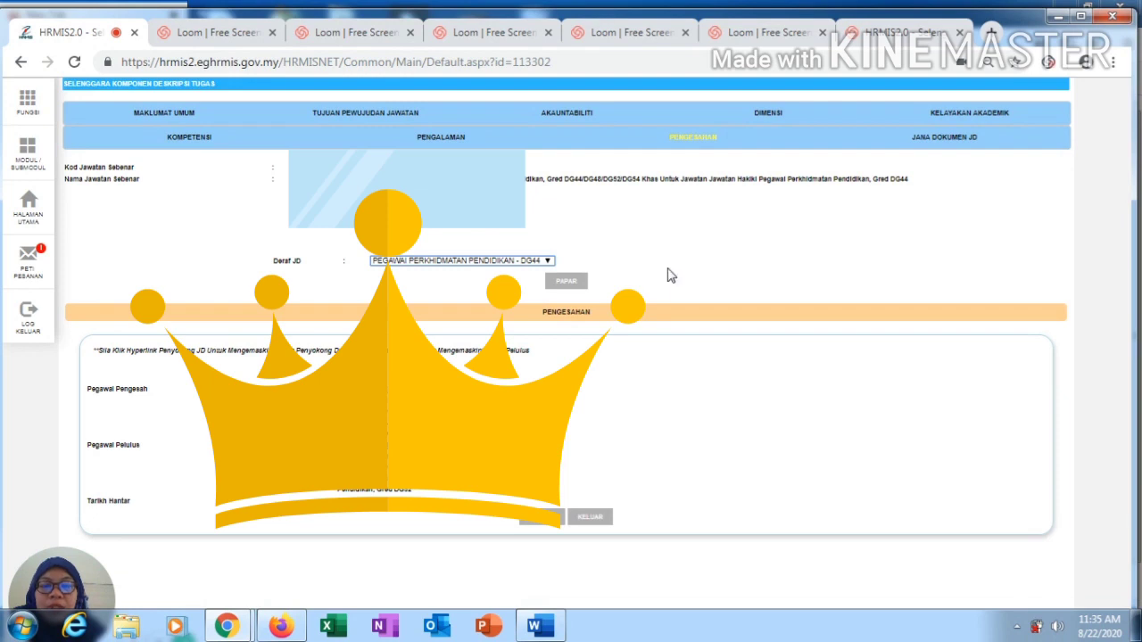